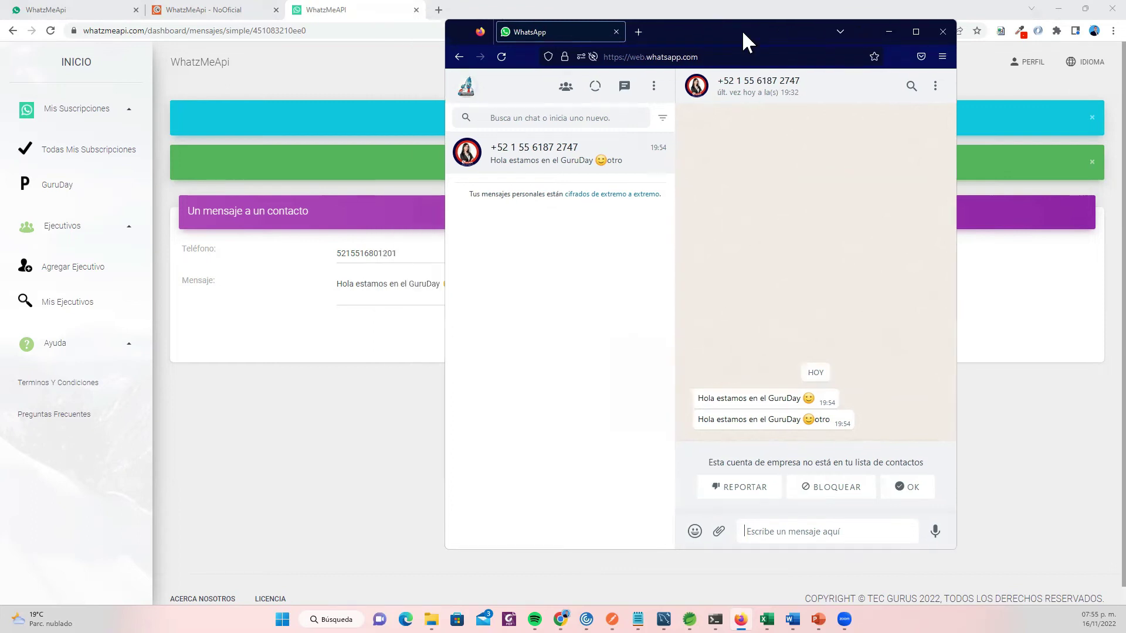
Step: Review the two received GuruDay test messages in the WhatsApp chat and accept the unsaved business account as not spam
drag(763, 406, 848, 406)
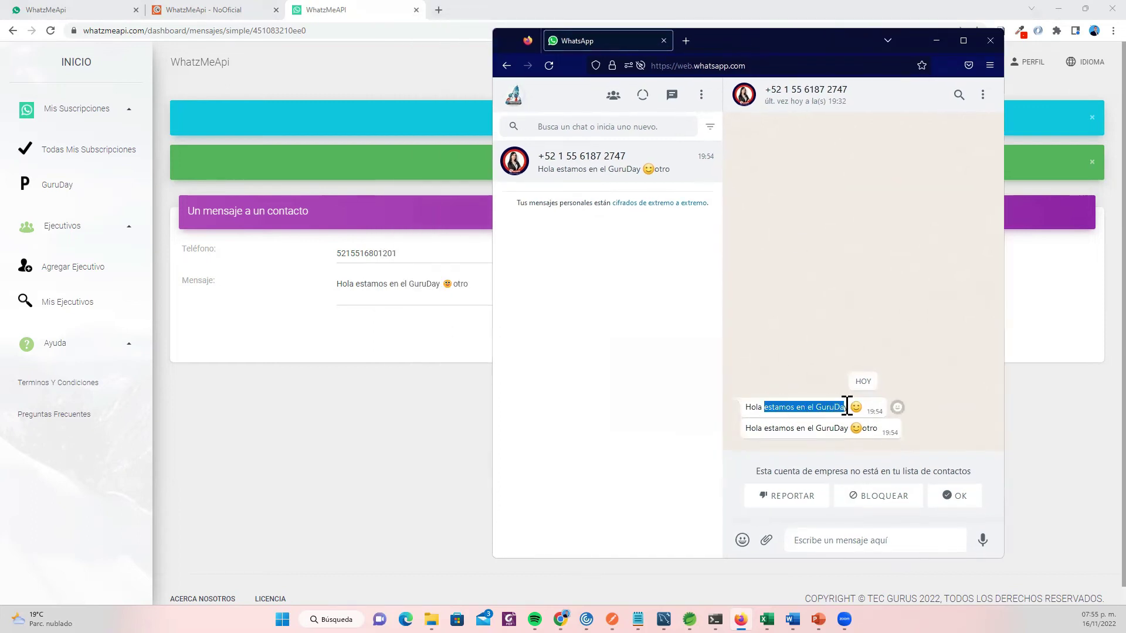
drag(751, 429, 881, 431)
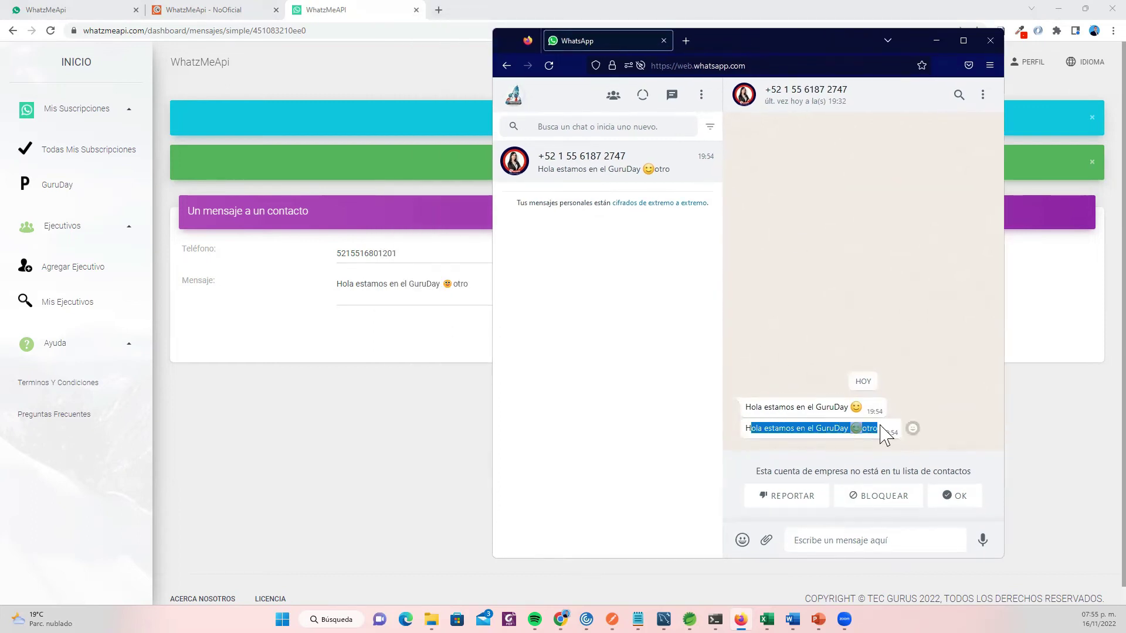
click(959, 496)
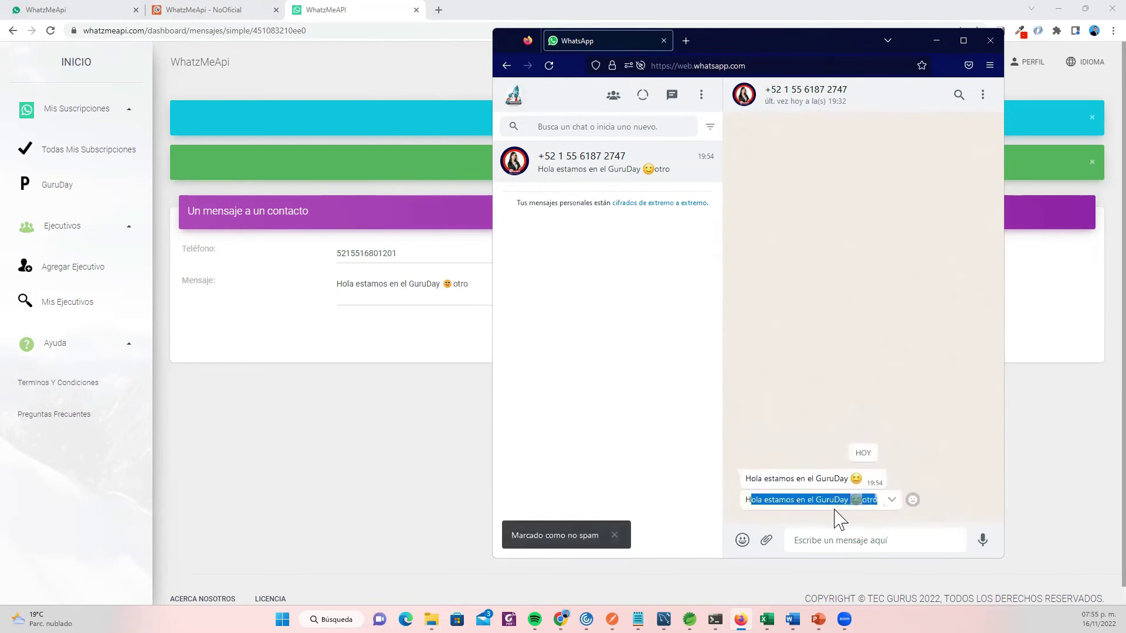
click(614, 536)
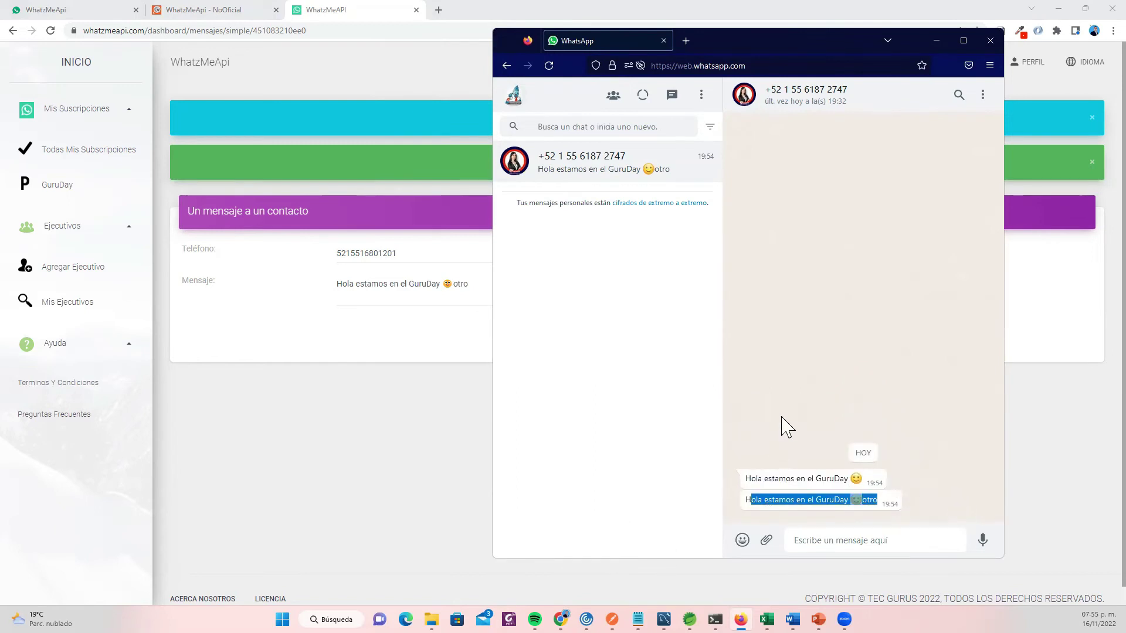
click(789, 502)
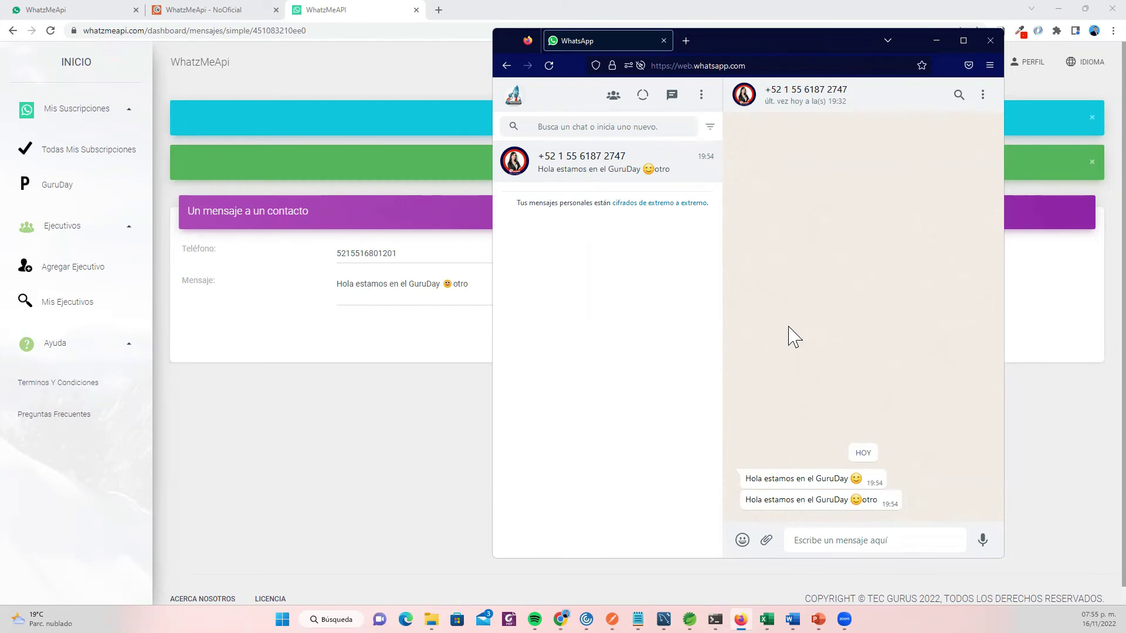
double_click(868, 501)
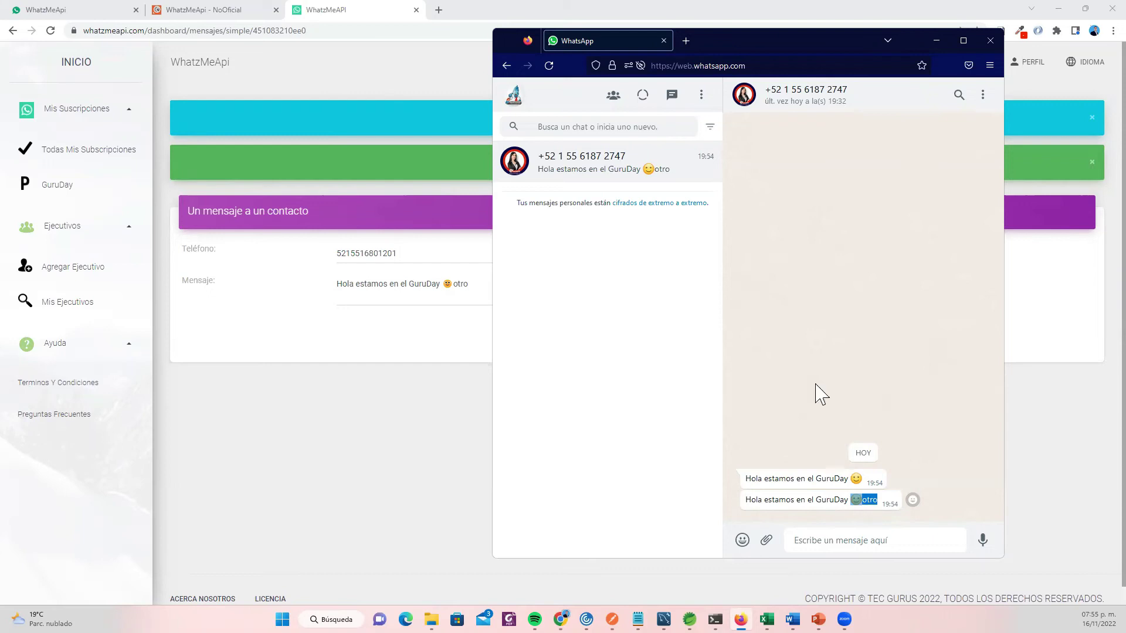
click(794, 499)
Step: Return to the single-contact message form in WhatzMeApi and copy the recipient's phone number
click(370, 394)
double_click(379, 254)
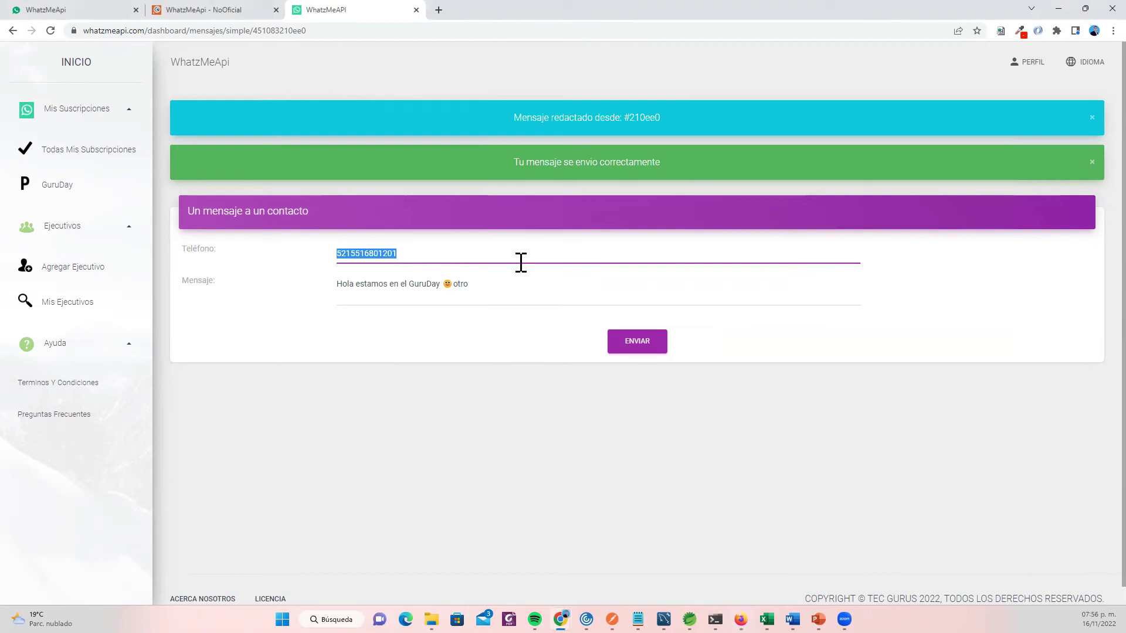
key(ctrl+c)
Step: Open the form for a personalized message to several contacts from the GuruDay subscription's campaign options
click(66, 186)
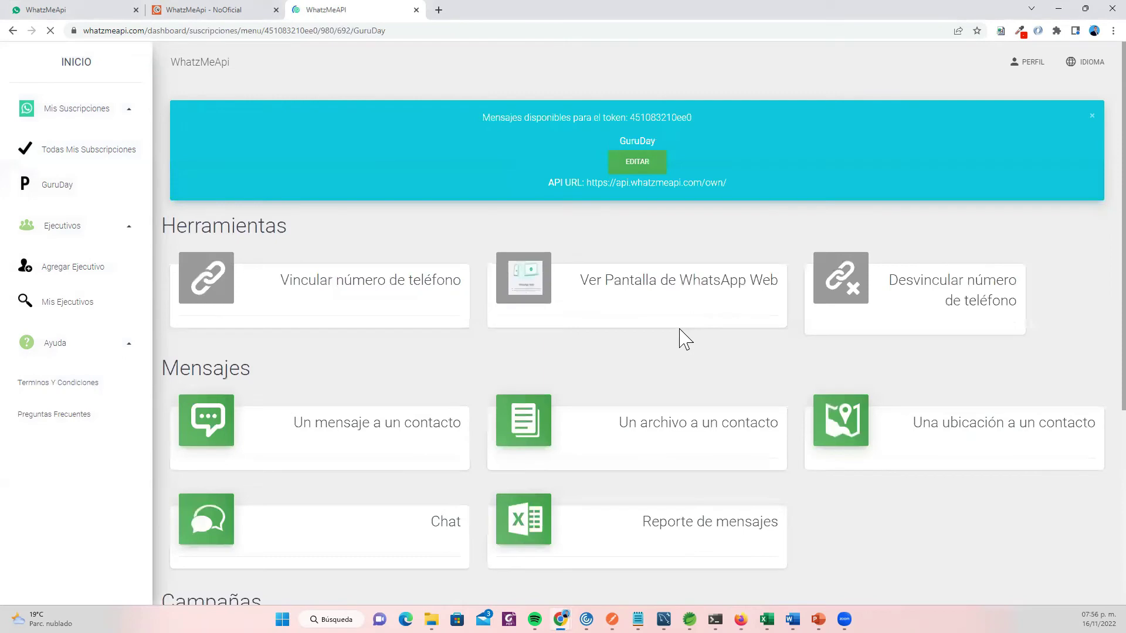
scroll(680, 346, down, 5)
scroll(838, 317, up, 1)
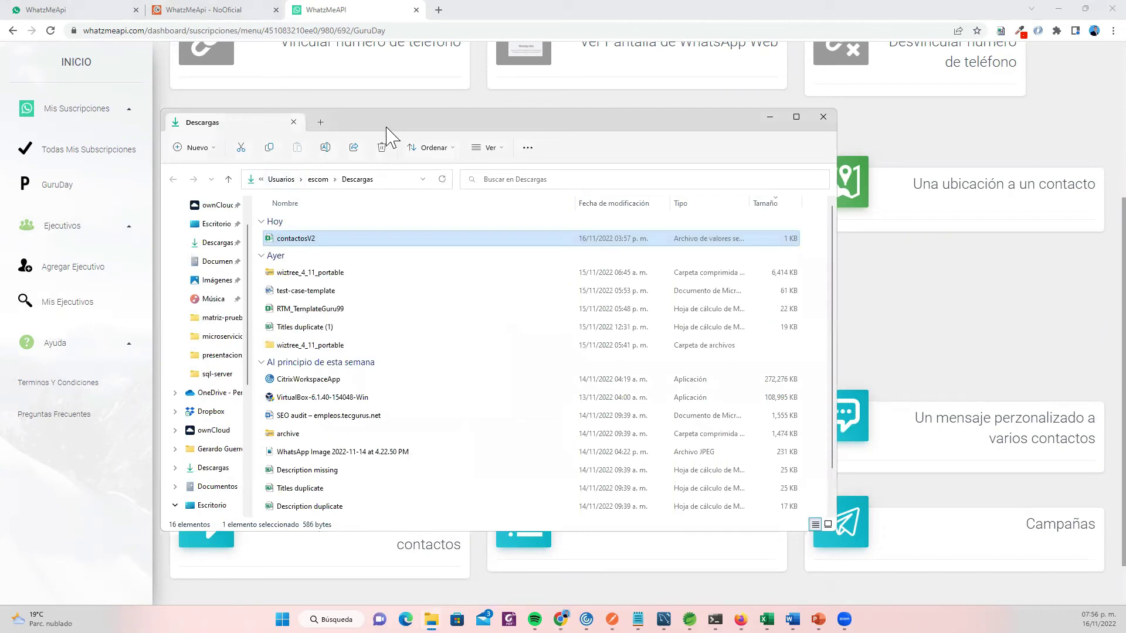
key(alt+F4)
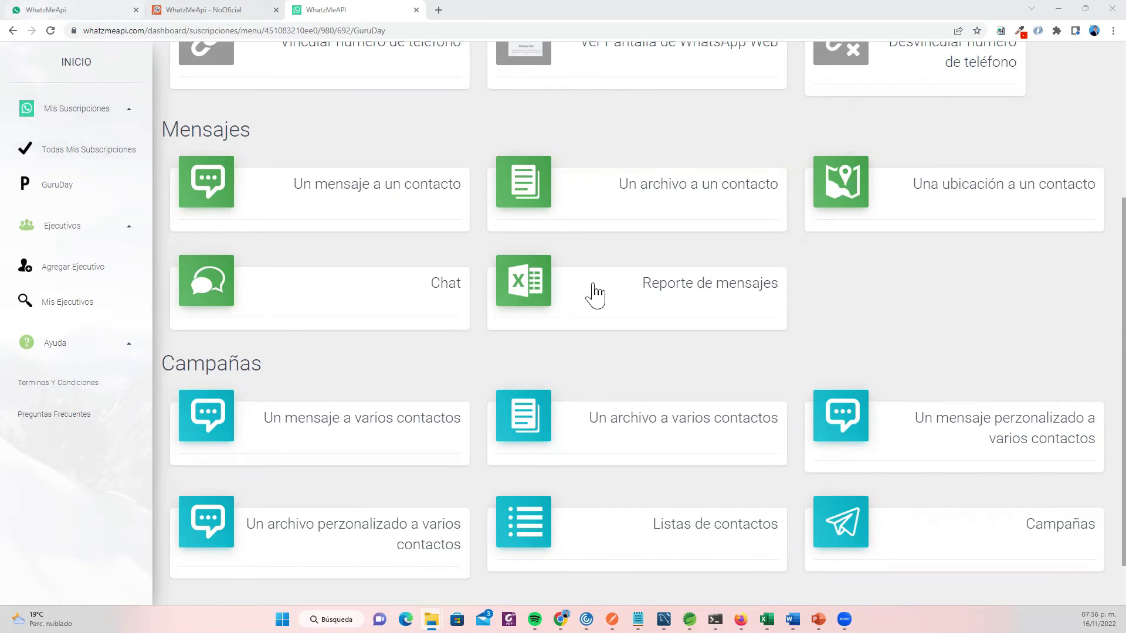
click(1000, 455)
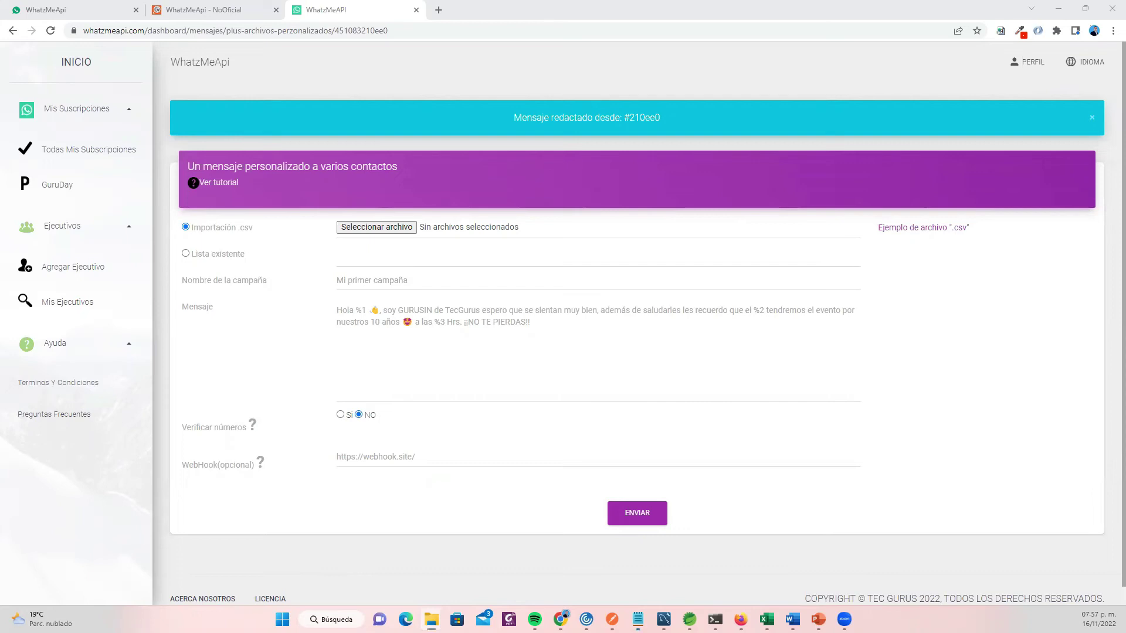
key(alt+Tab)
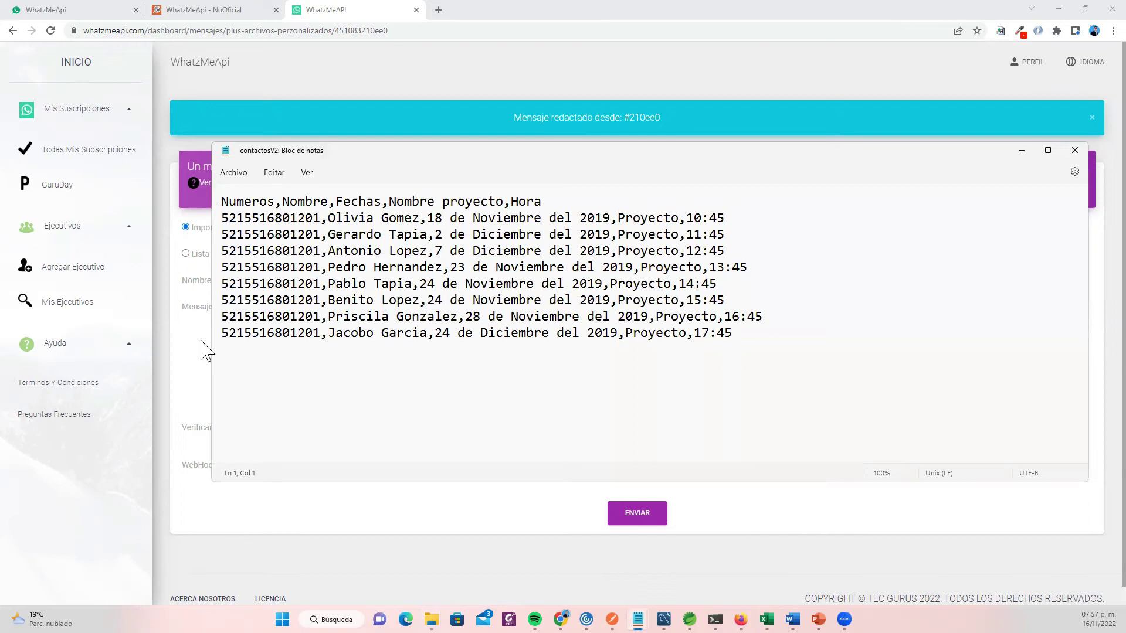
click(194, 364)
click(374, 283)
key(ctrl+v)
key(ctrl+z)
Step: Switch to the contactosV2 file in Notepad and examine the phone number in each contact row
key(alt+Tab)
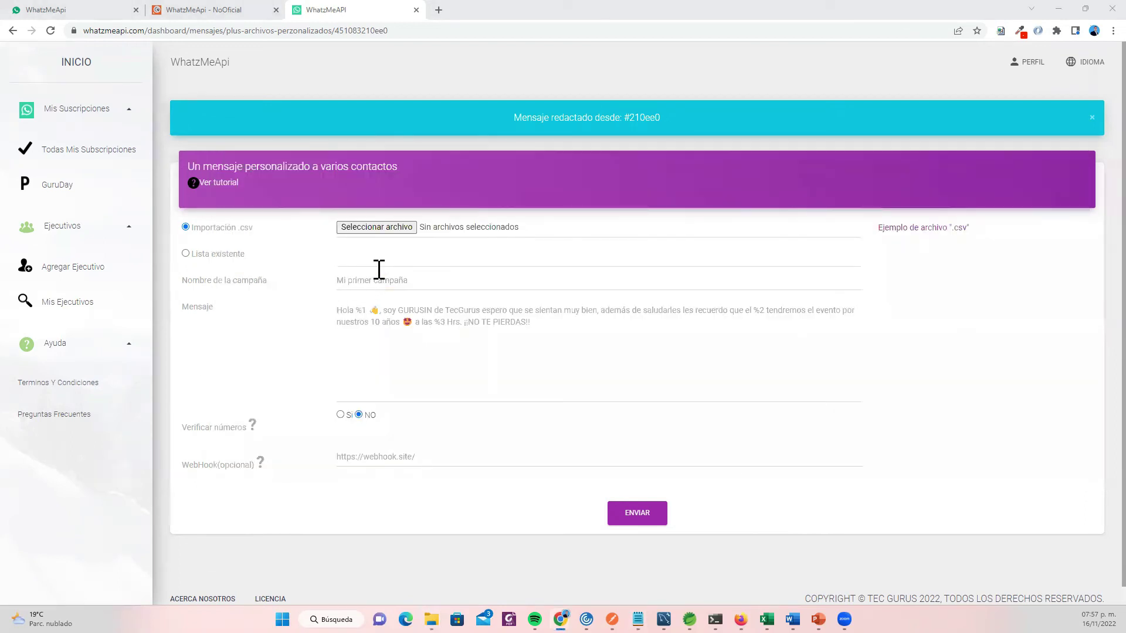
double_click(297, 218)
double_click(296, 234)
double_click(297, 283)
double_click(300, 250)
double_click(300, 266)
click(300, 285)
double_click(300, 283)
click(298, 300)
double_click(298, 316)
double_click(299, 300)
double_click(300, 317)
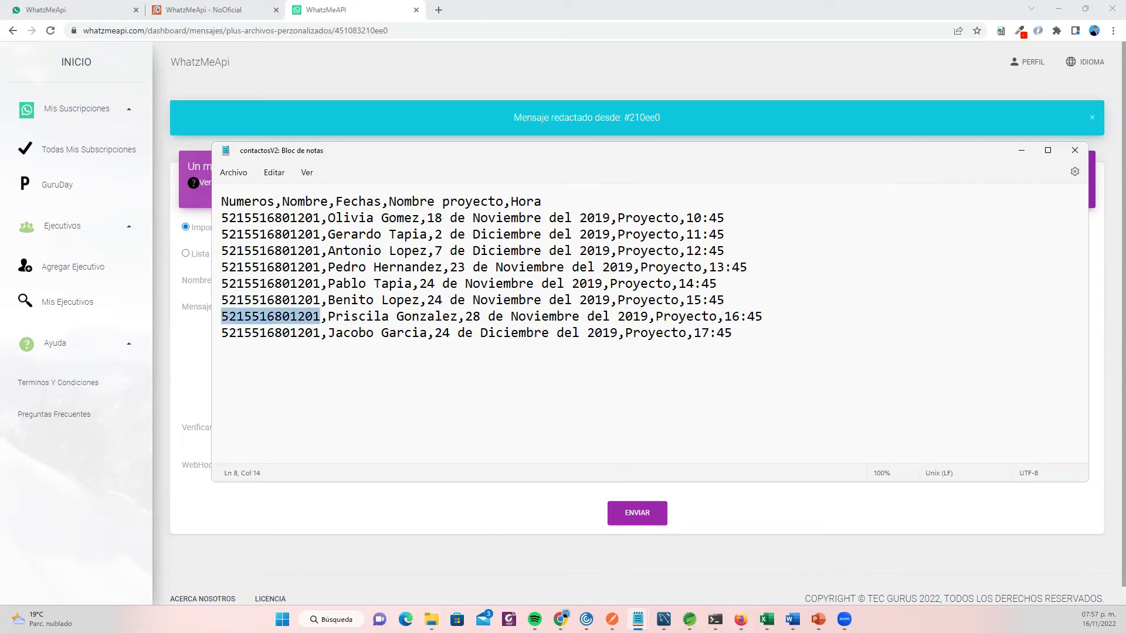
Step: Compare the receiving WhatsApp chat with the contactosV2 rows, and return to the personalized message form
click(741, 620)
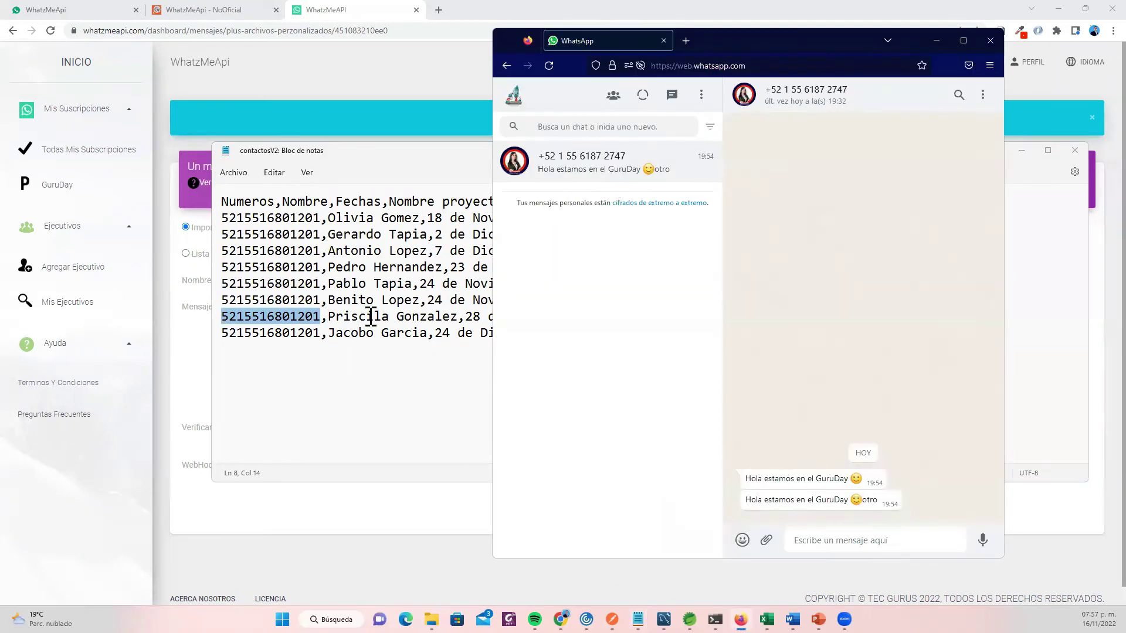
click(370, 317)
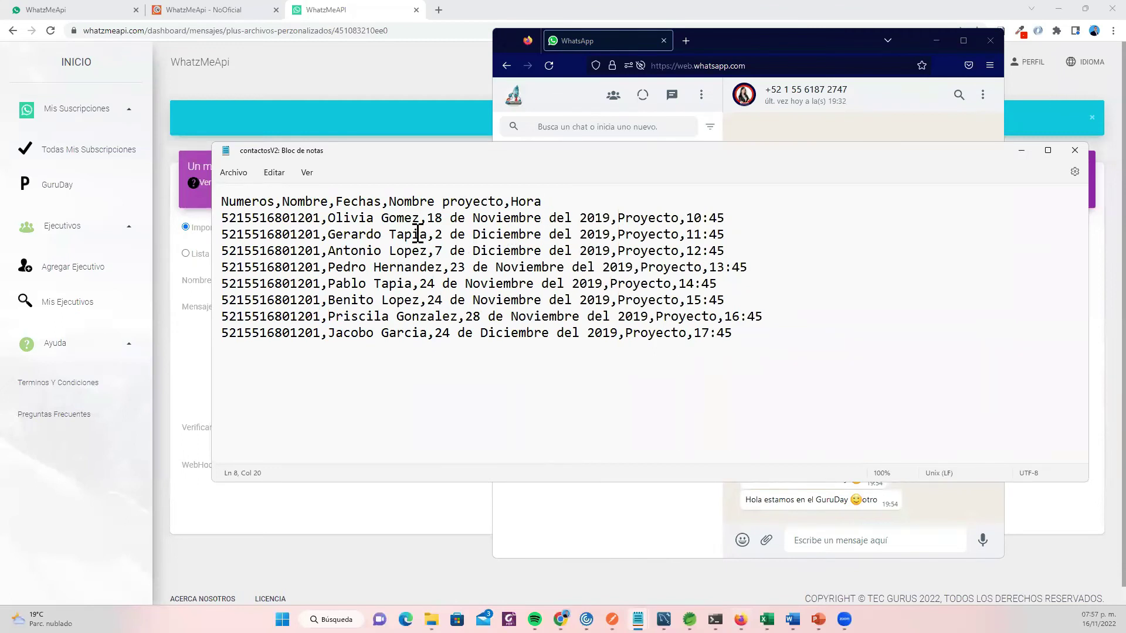
drag(406, 161, 422, 111)
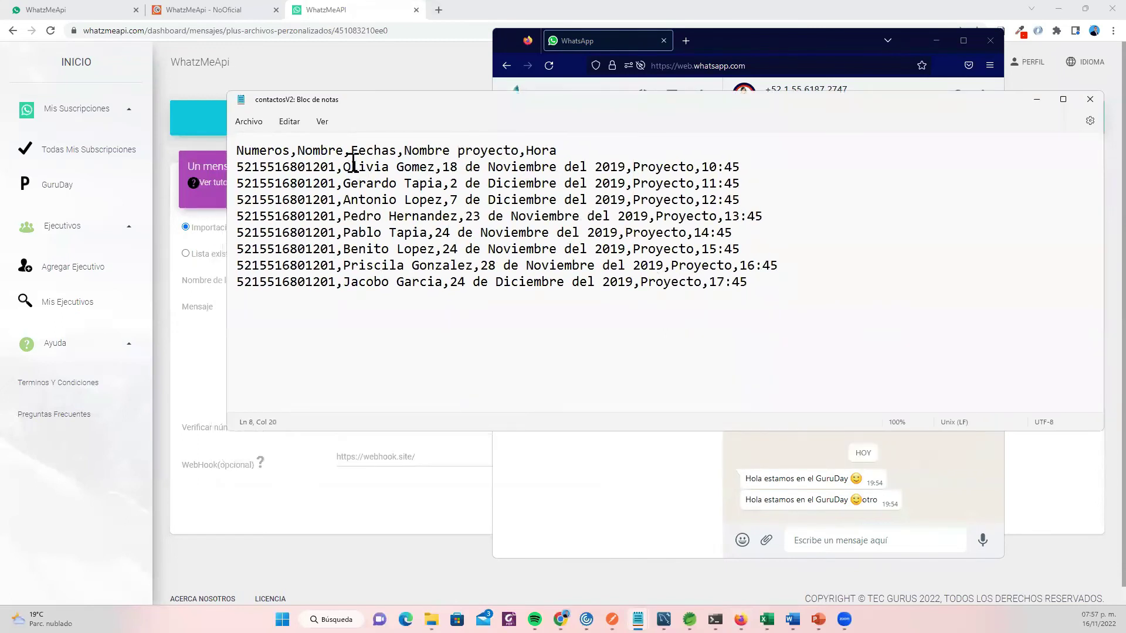
click(762, 286)
click(413, 504)
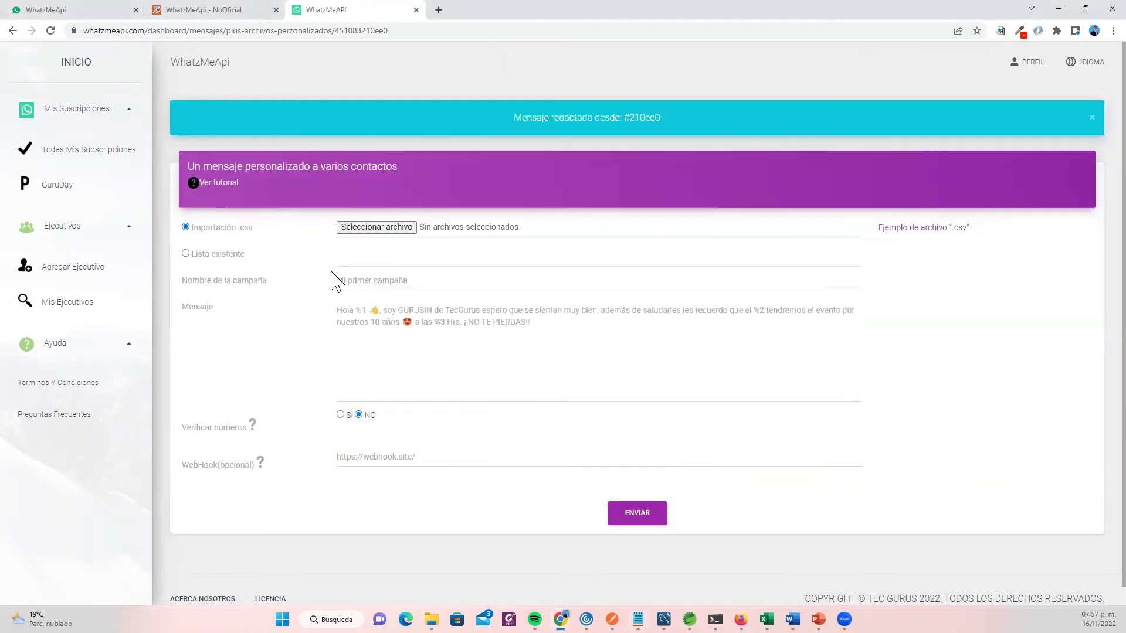
Step: Import contactosV2.csv from Descargas as the contact source and name the campaign "Prueba Guruday 8pm"
click(351, 228)
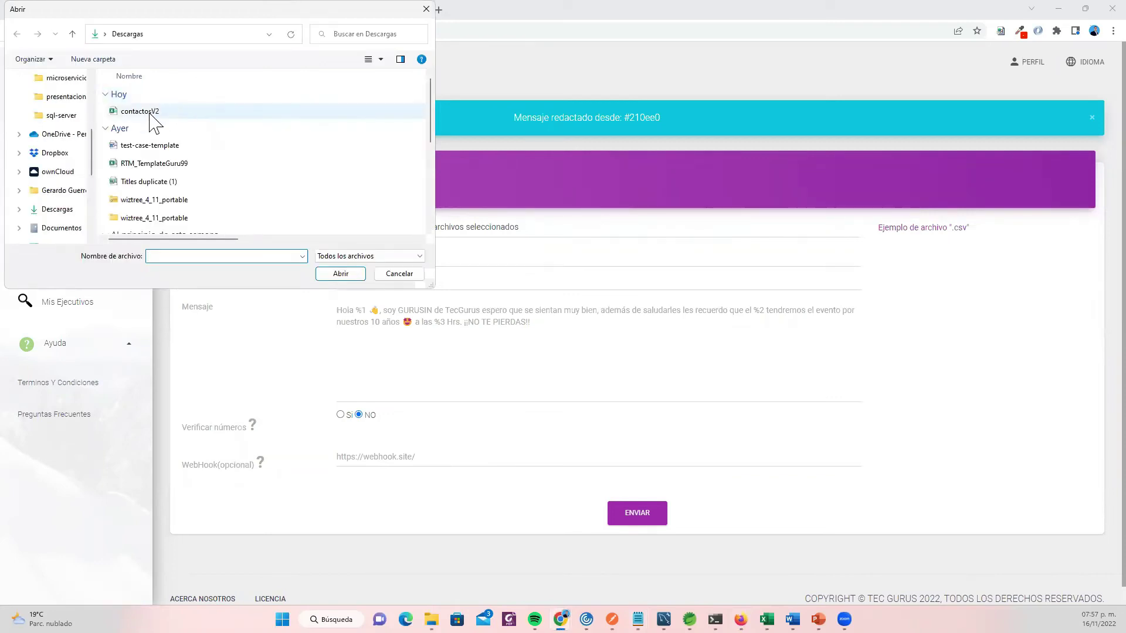
double_click(150, 112)
click(365, 286)
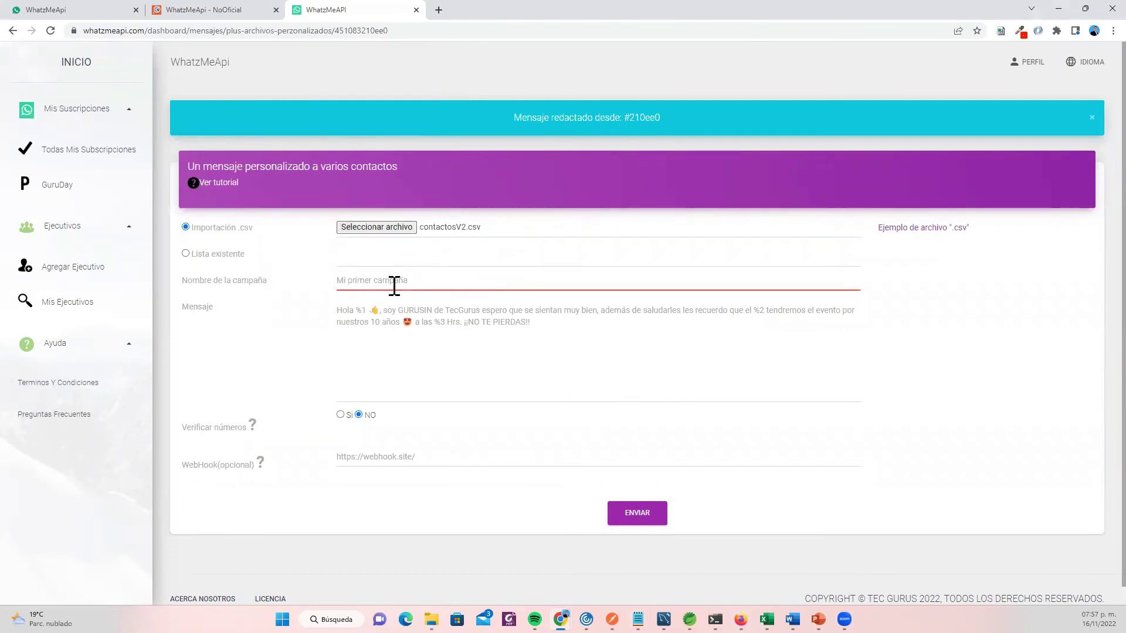
text(Pru)
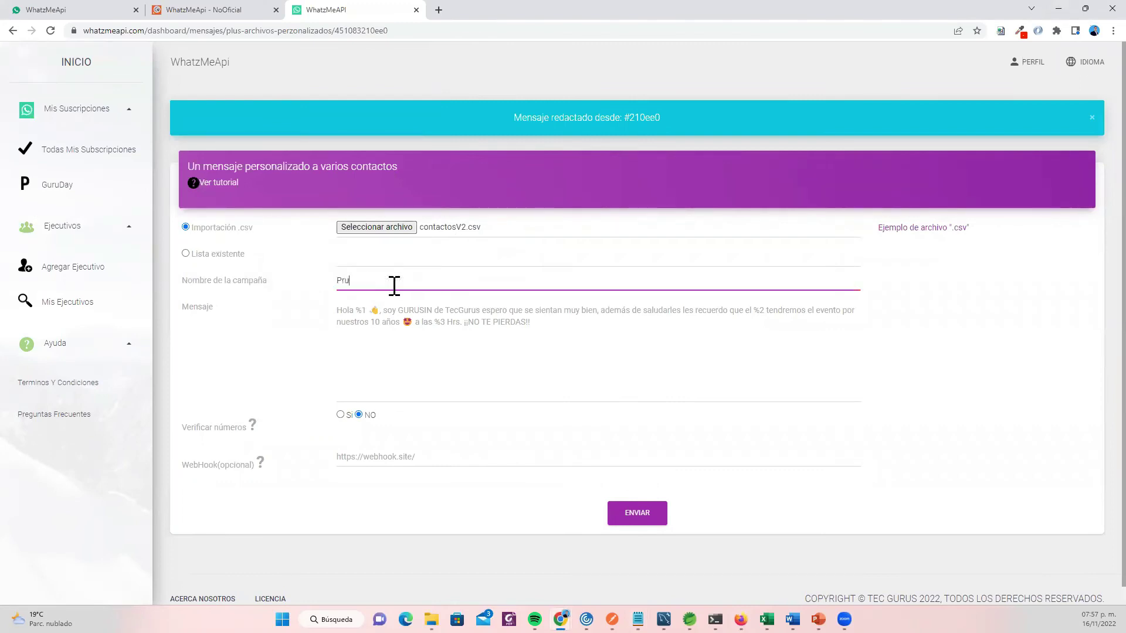
text(eba Guruday 8pm)
Step: Begin the campaign message with "Hola %1", using the contact list placed alongside to identify the name column as variable 1
click(480, 341)
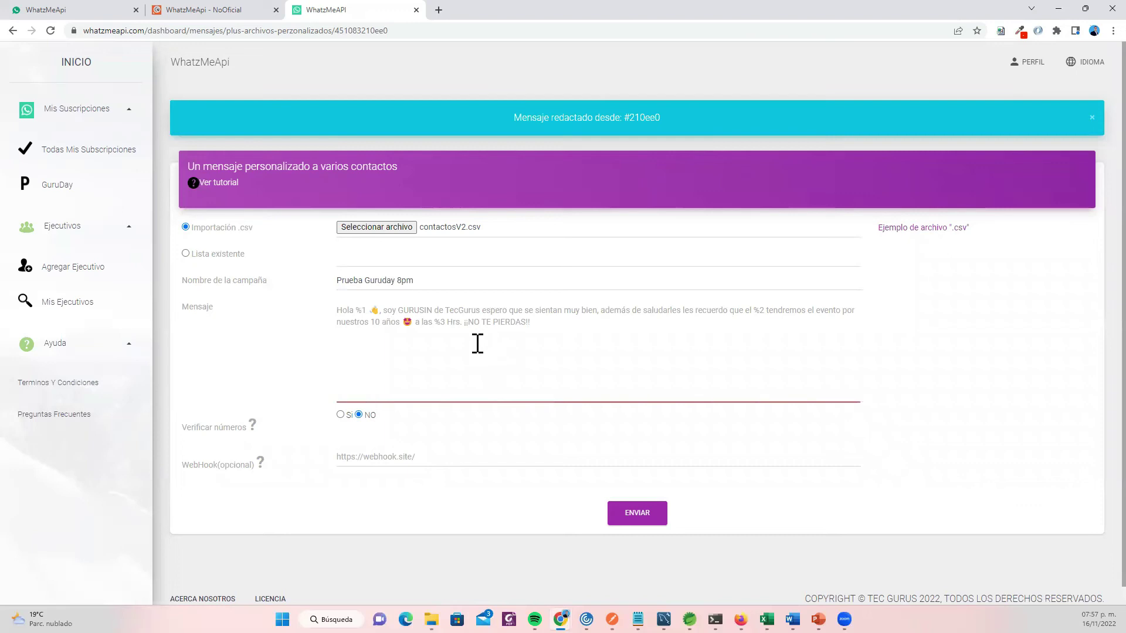
text(Hola)
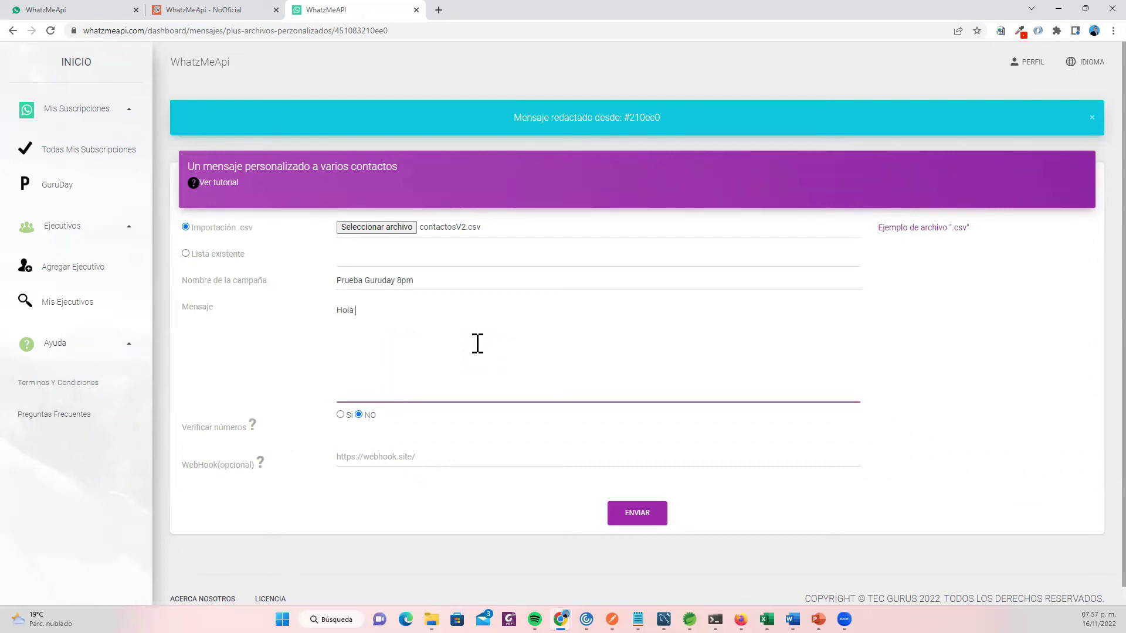
key(alt+Tab)
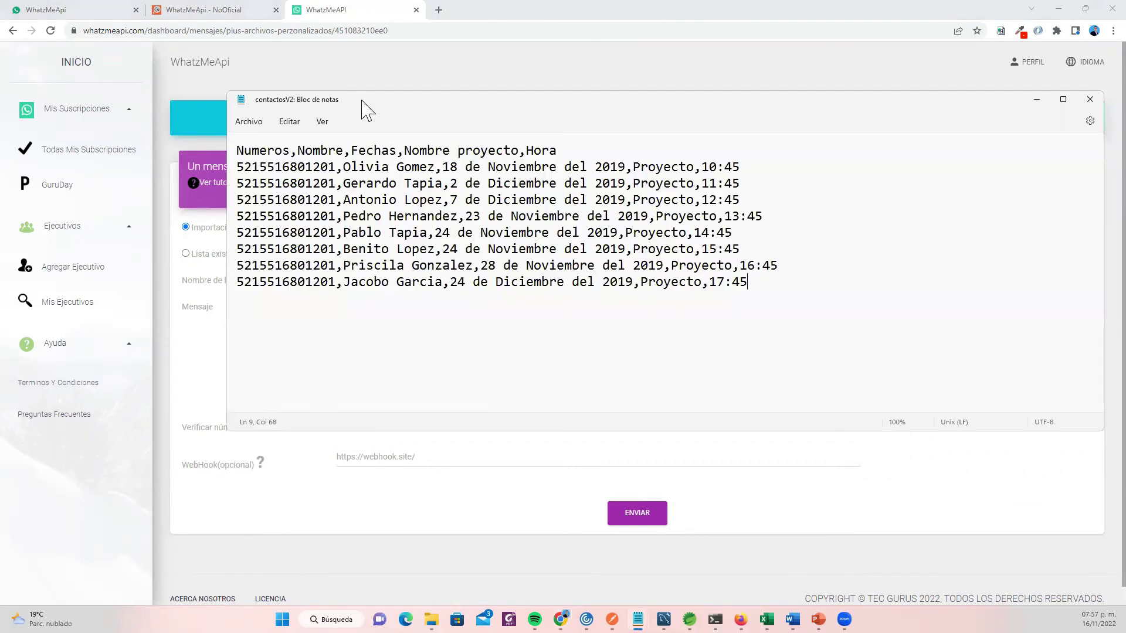
drag(367, 111, 773, 222)
double_click(773, 278)
click(817, 279)
double_click(821, 278)
double_click(770, 277)
click(804, 278)
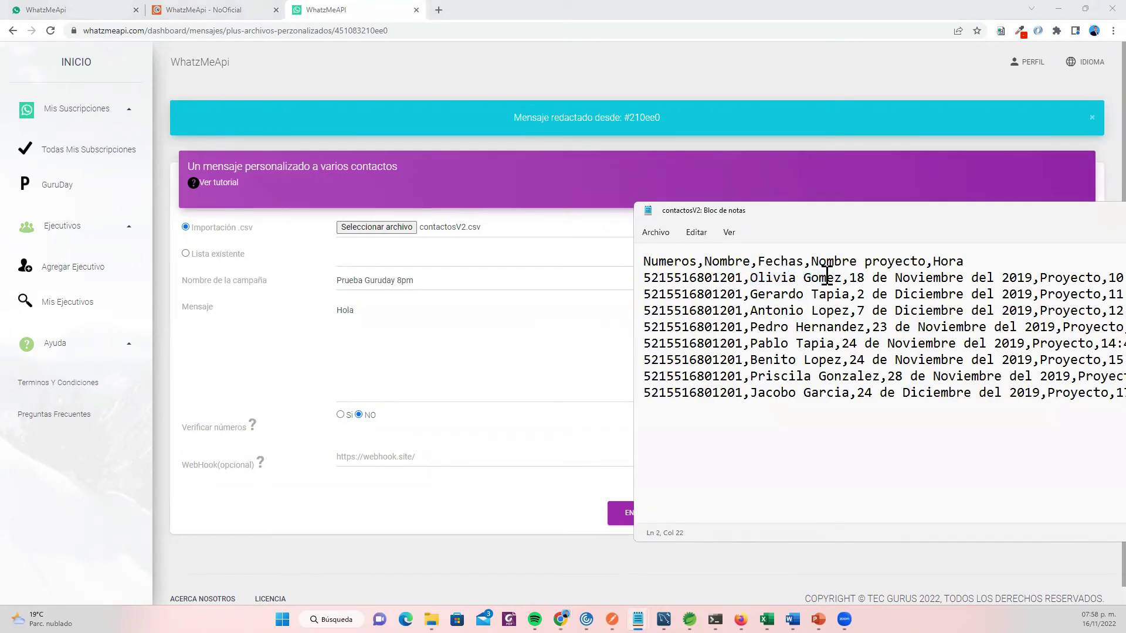
click(439, 311)
text(%1)
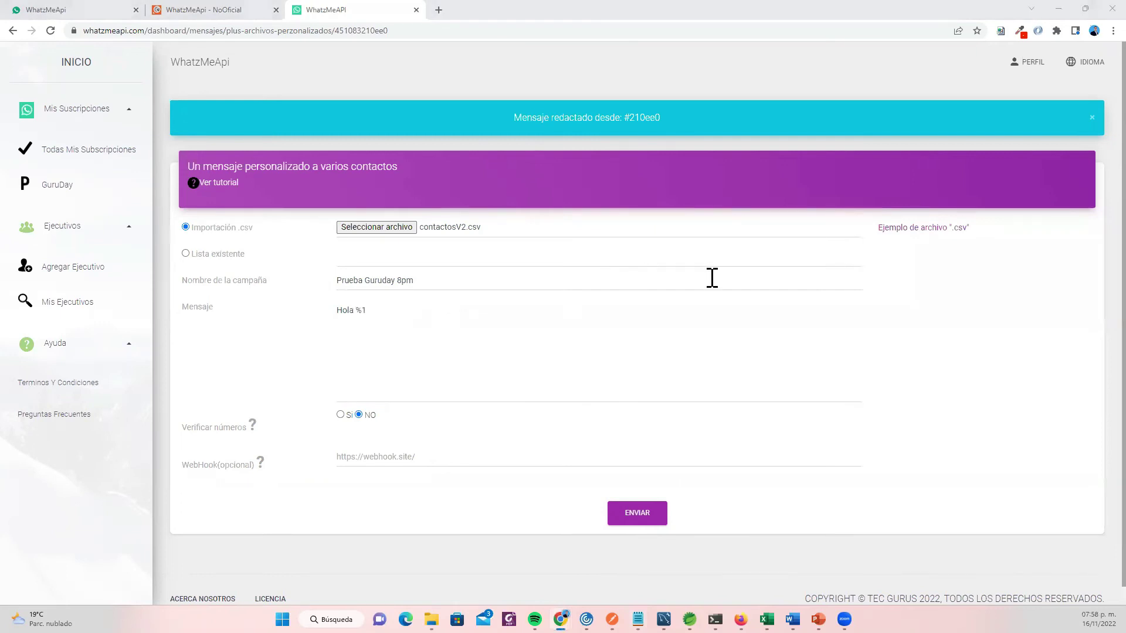
Step: Examine the names and phone numbers in the contactosV2 rows that the message variable draws on
key(alt+Tab)
double_click(774, 294)
double_click(773, 310)
double_click(769, 327)
double_click(722, 311)
double_click(721, 295)
double_click(720, 278)
click(719, 293)
double_click(719, 294)
double_click(716, 310)
double_click(713, 327)
double_click(707, 344)
double_click(708, 360)
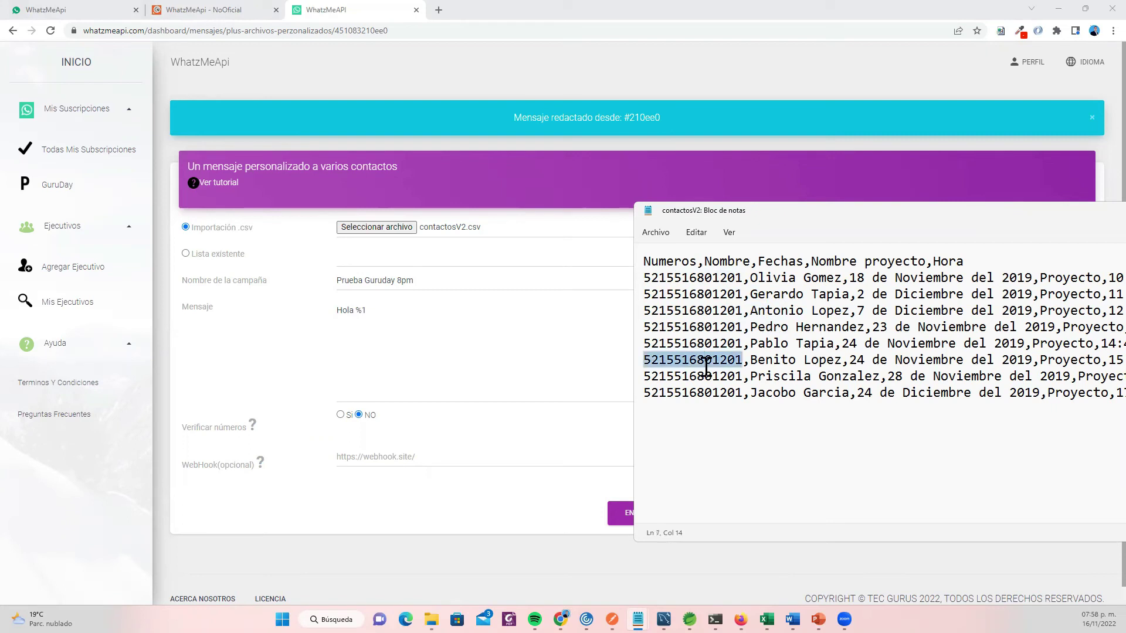
click(710, 376)
double_click(710, 377)
double_click(710, 393)
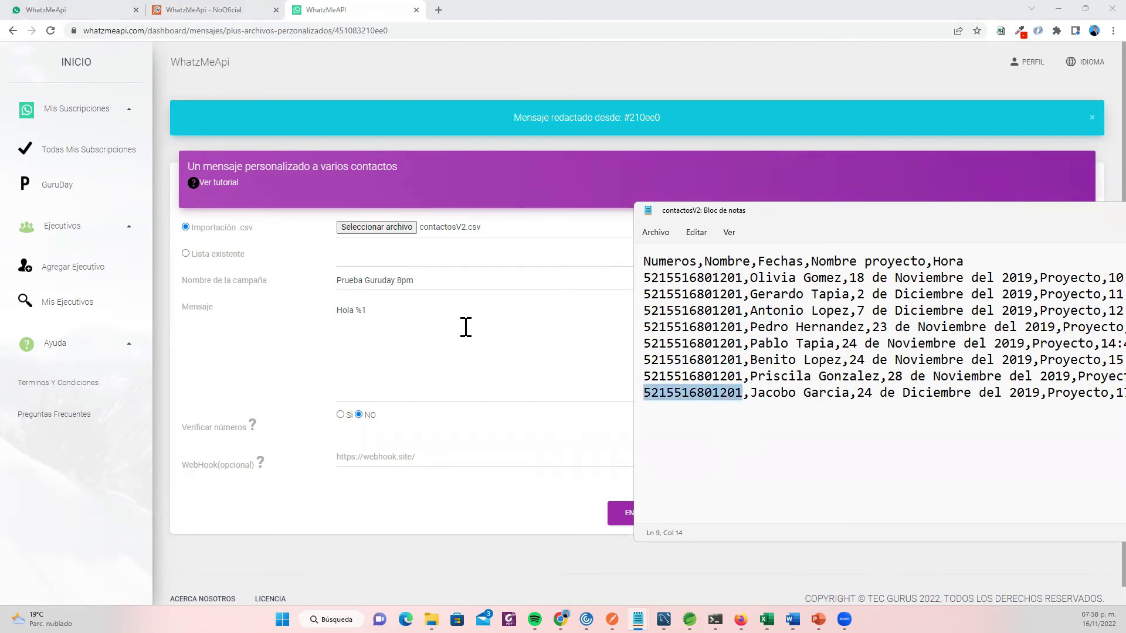
Step: Insert a grinning-face emoji after "Hola %1" in the campaign message
right_click(392, 312)
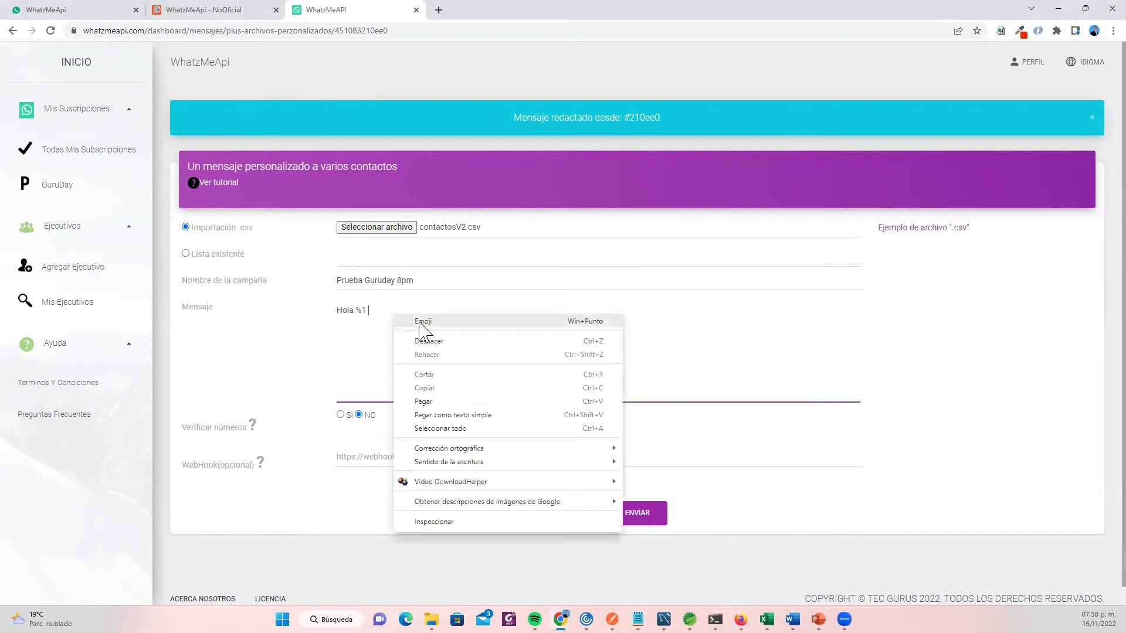
click(423, 321)
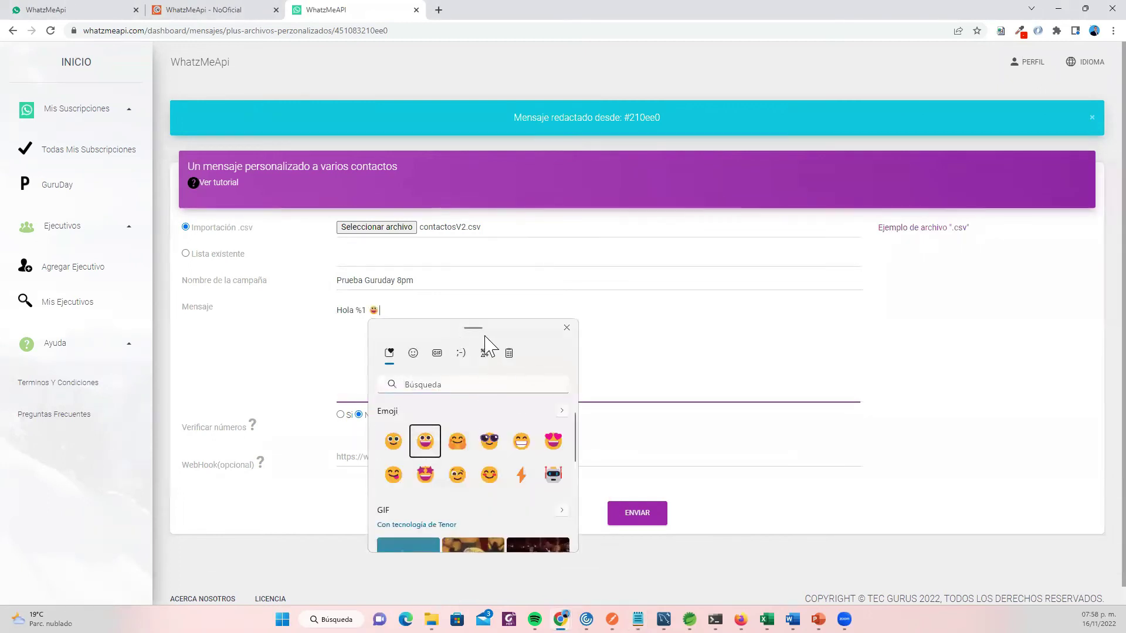
key(Return)
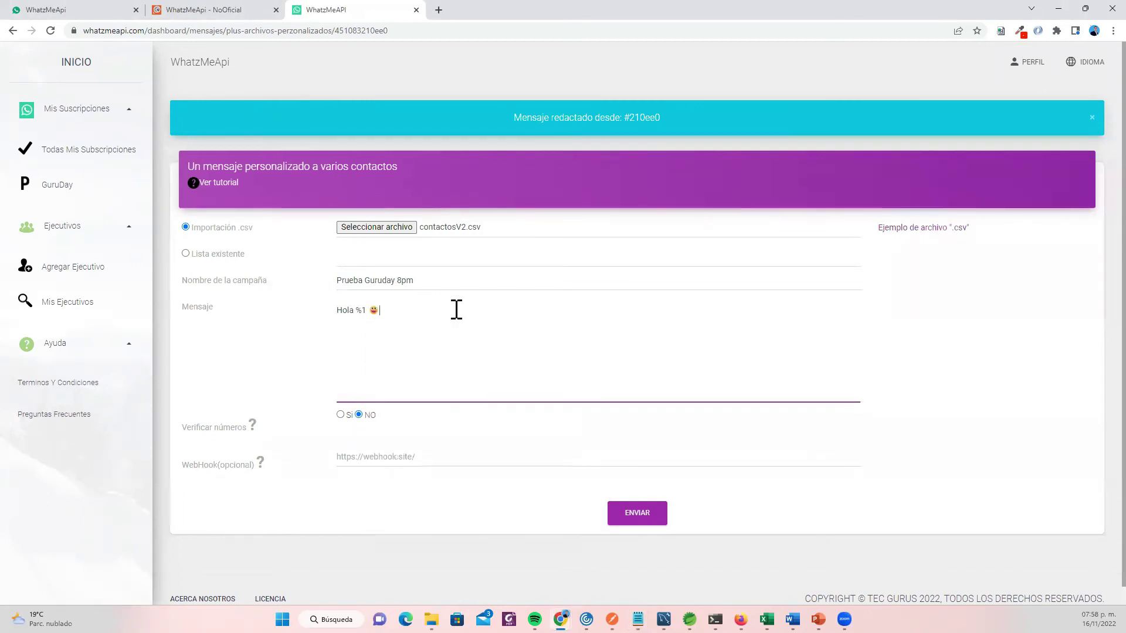
Step: Continue the message with "tu fecha limite de pago es el %2" and check the matching date column in contactosV2
key(alt+Tab)
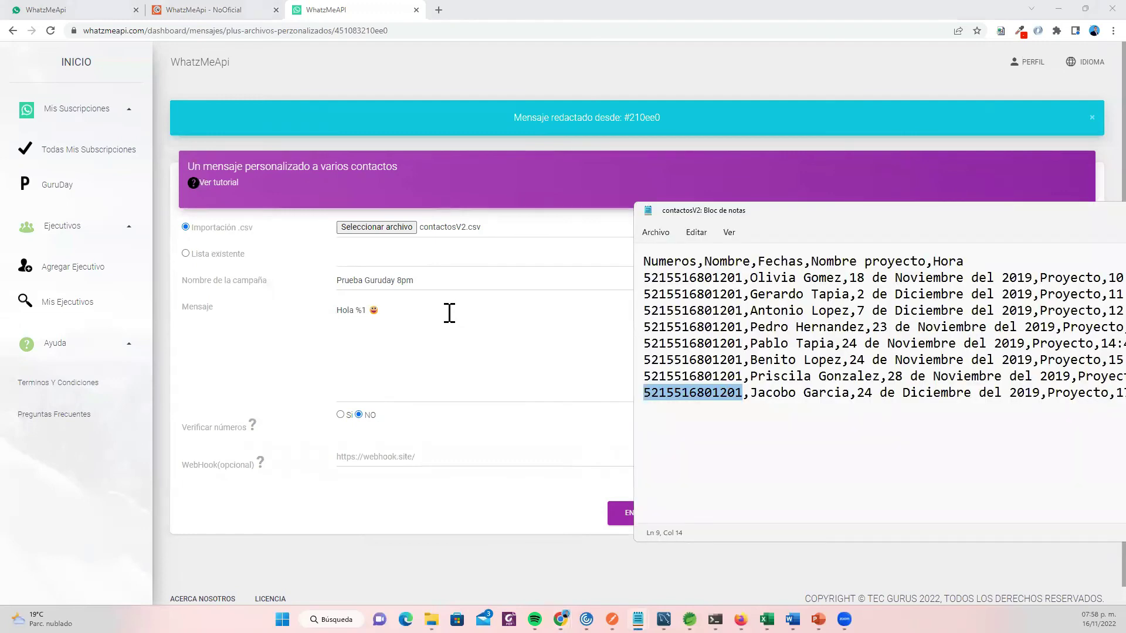
key(alt+Tab)
text(tu fecha limite de)
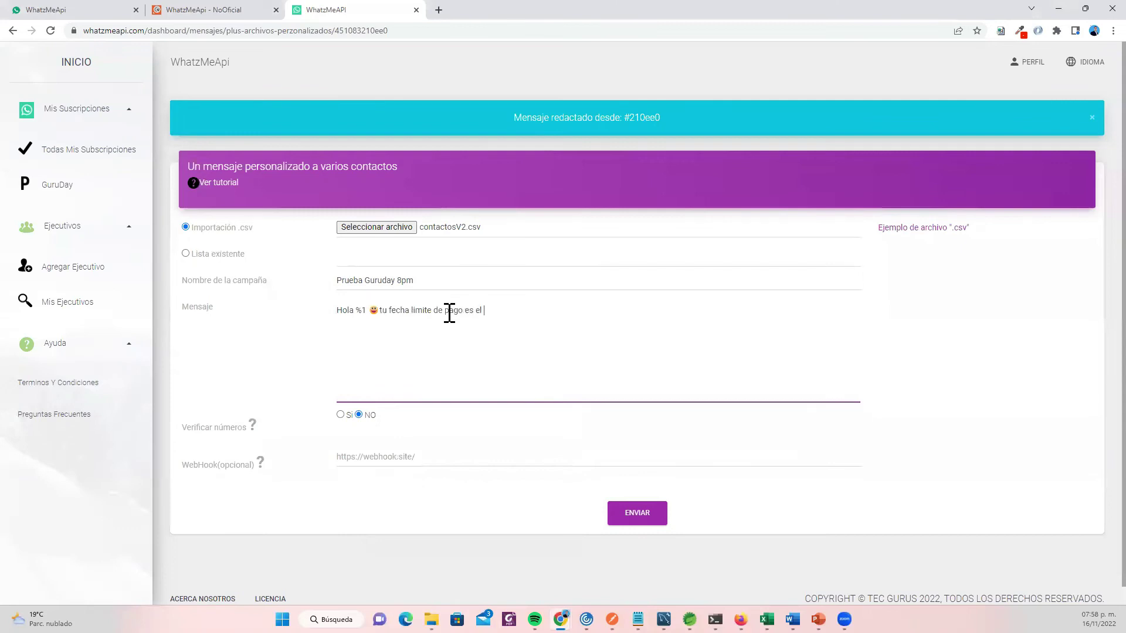
key(alt+Tab)
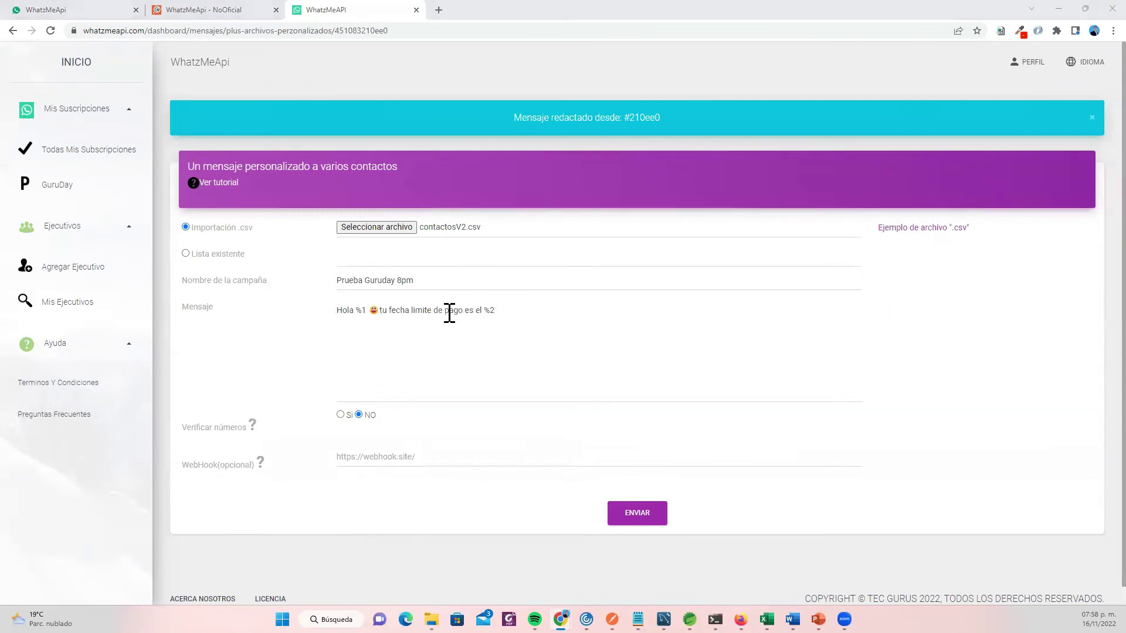
click(873, 279)
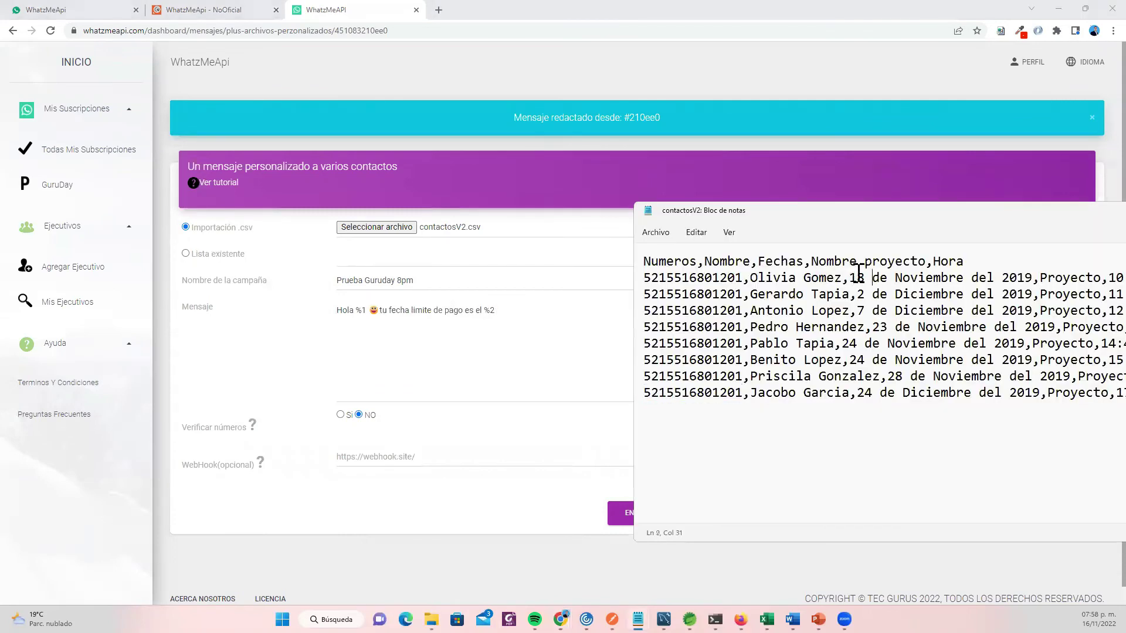
Step: Check the date and project values in contactosV2 and continue the campaign message with "para el %3"
drag(849, 278, 1018, 279)
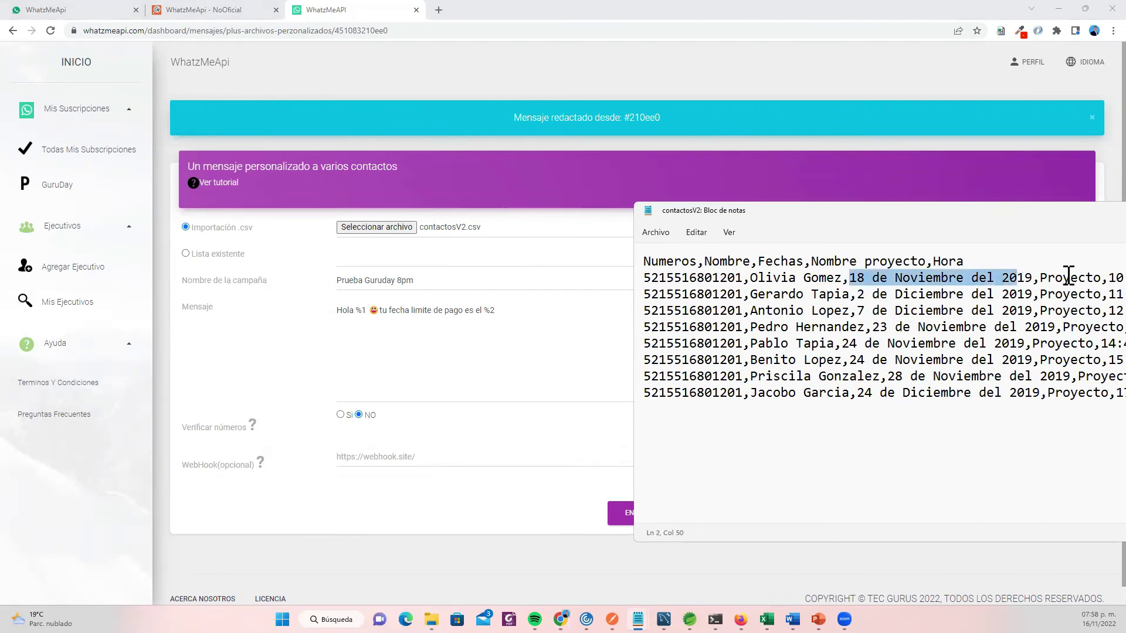
click(1068, 275)
click(534, 319)
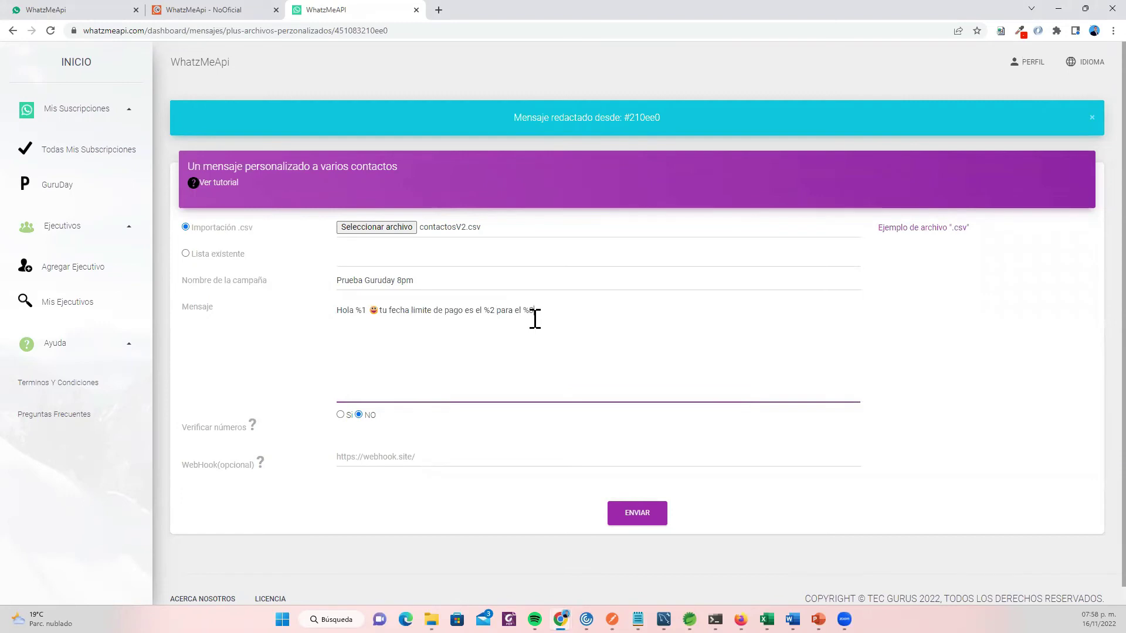
Step: Check the time column in contactosV2 and continue the campaign message with "maximo a las %4"
key(alt+Tab)
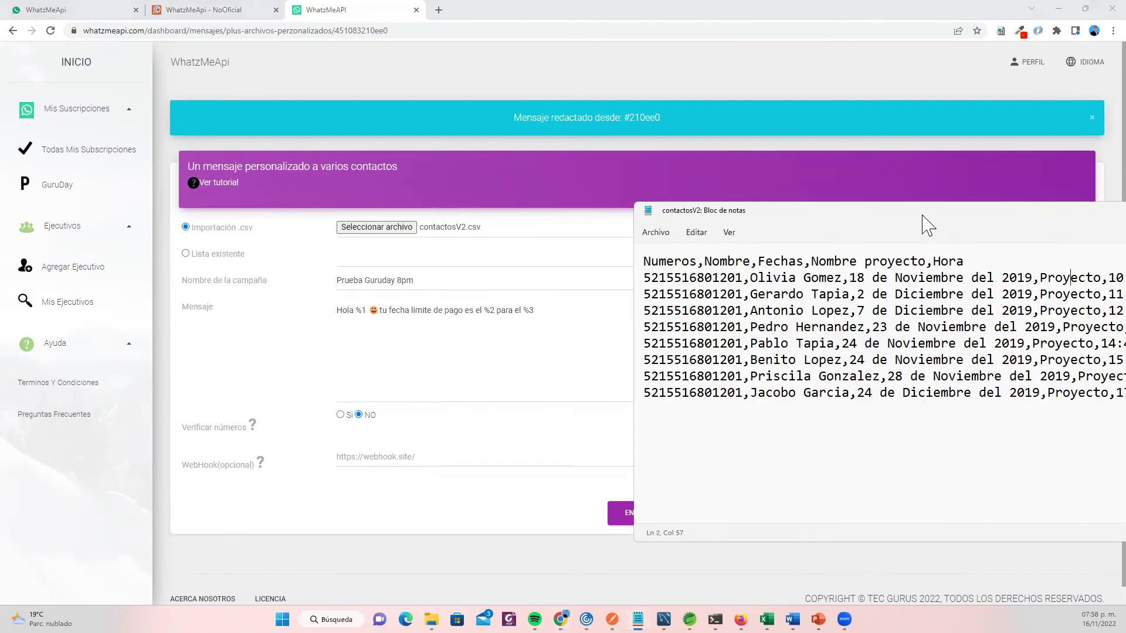
drag(905, 272, 944, 272)
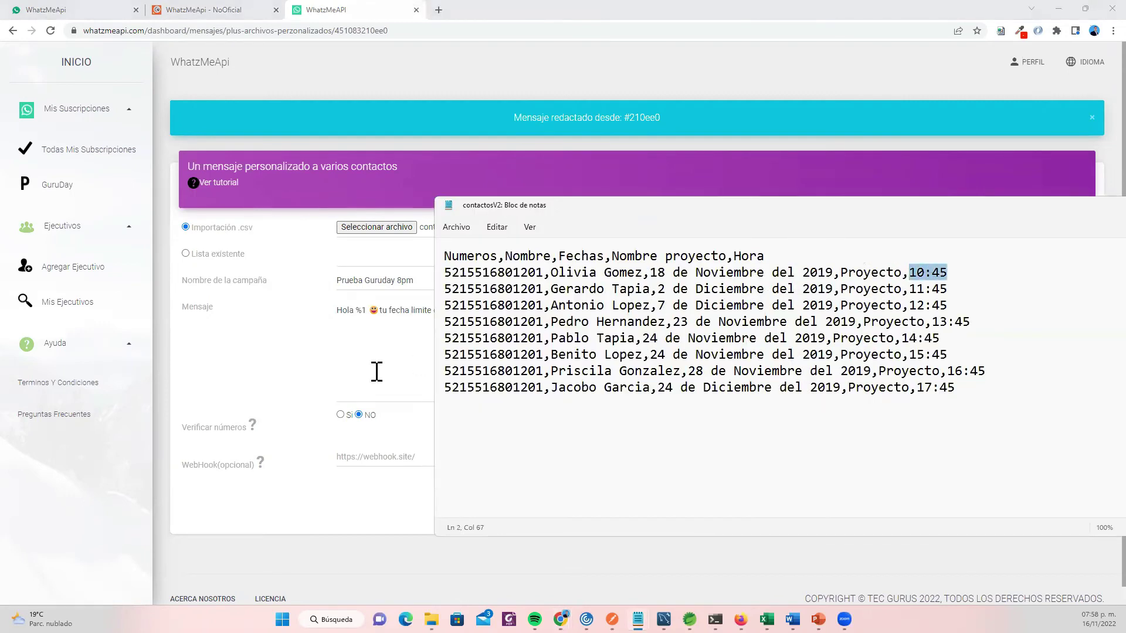
click(405, 340)
click(619, 320)
text(maximo a las)
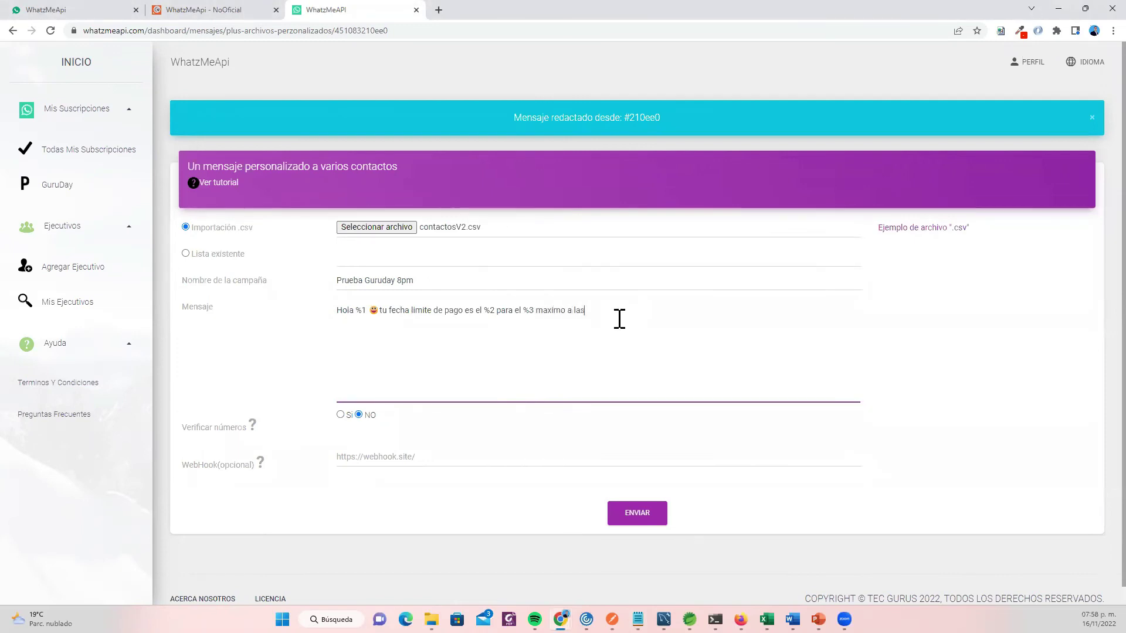
text( %4)
Step: Insert an emoji at the end of the campaign message, after "%4"
right_click(621, 323)
click(655, 328)
click(783, 475)
click(513, 340)
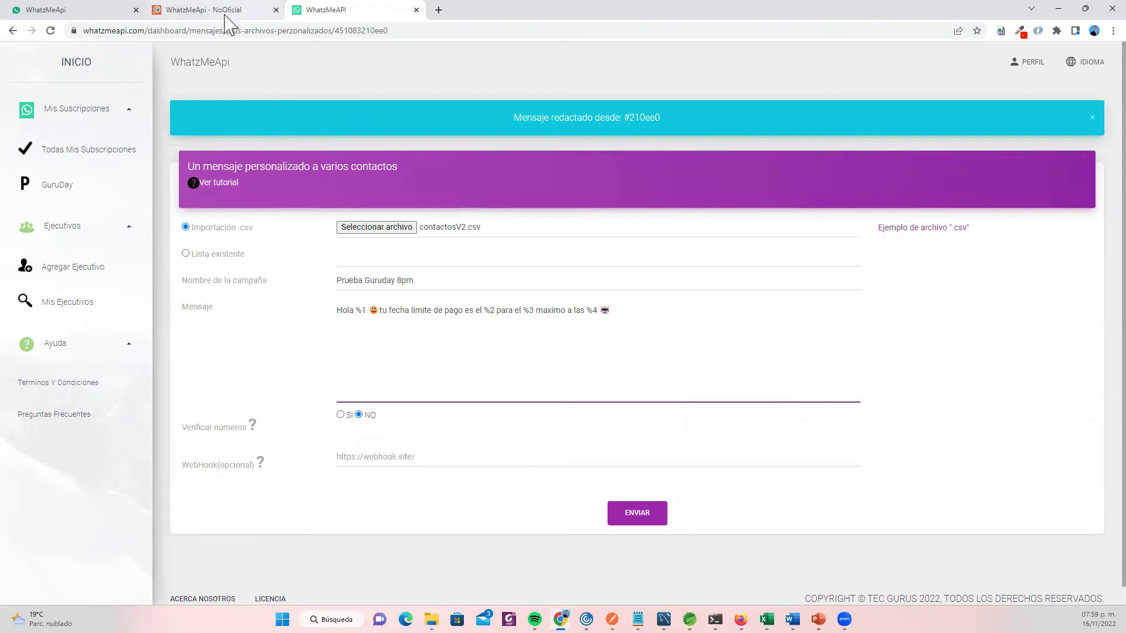
Step: Examine the full raw body of the "Enviar Muchos Mensajes a Muchos Contactos" request in the Postman documentation
click(205, 10)
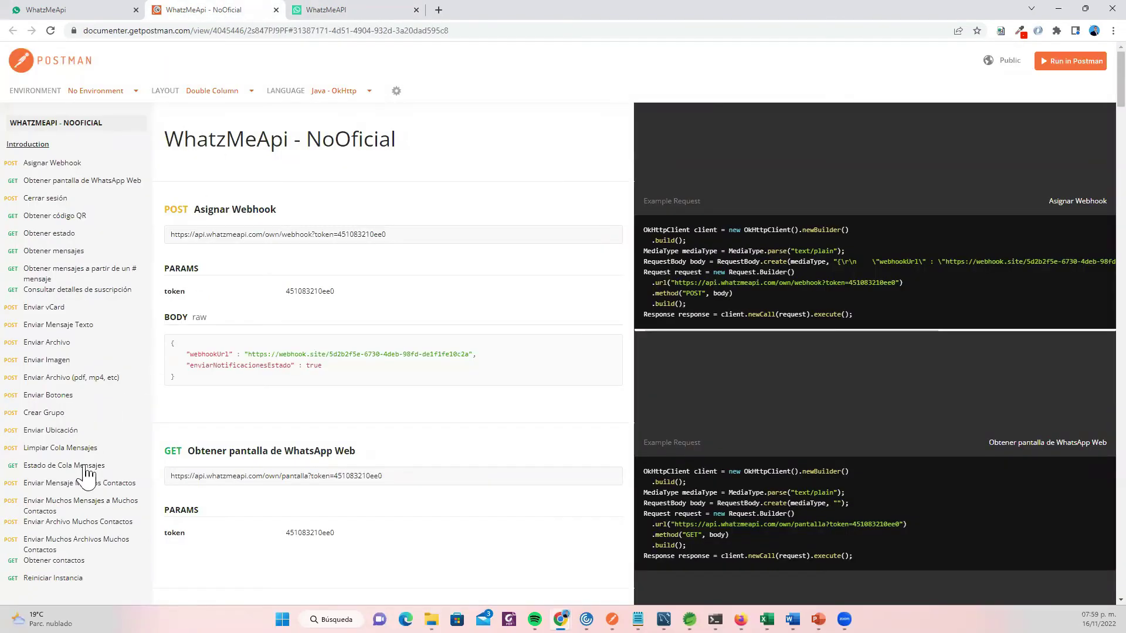
click(58, 505)
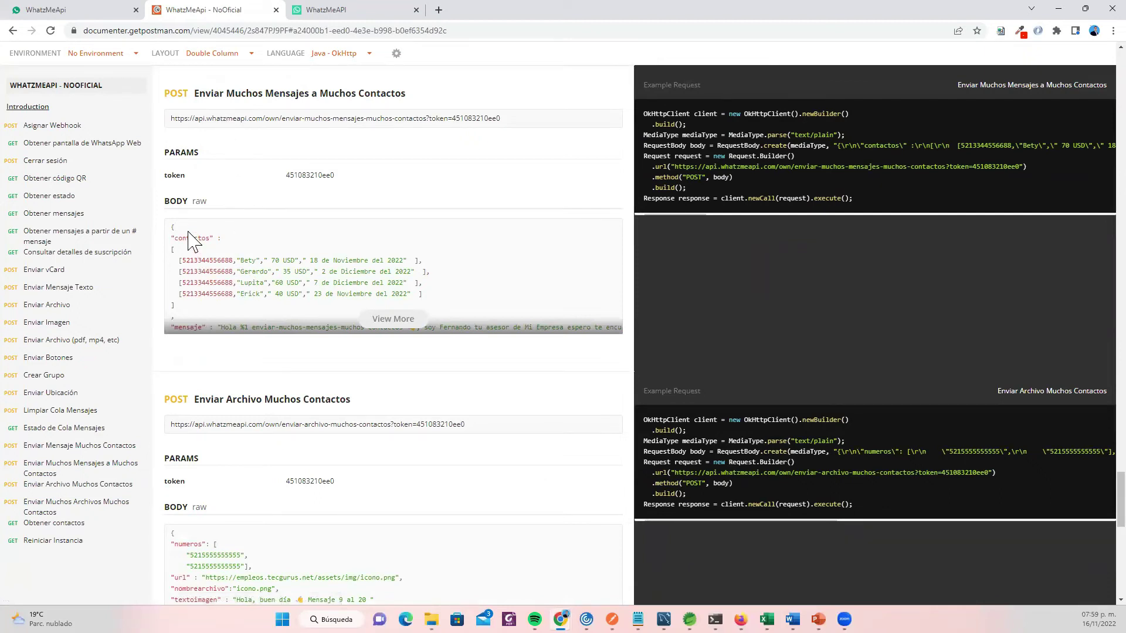
click(255, 278)
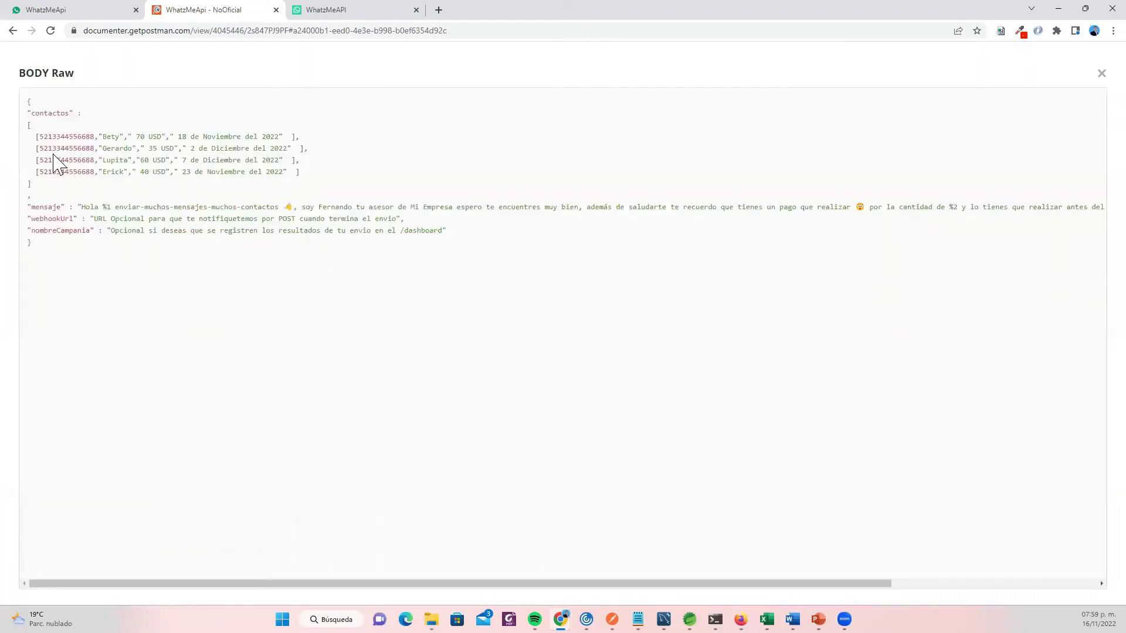
drag(27, 101, 55, 251)
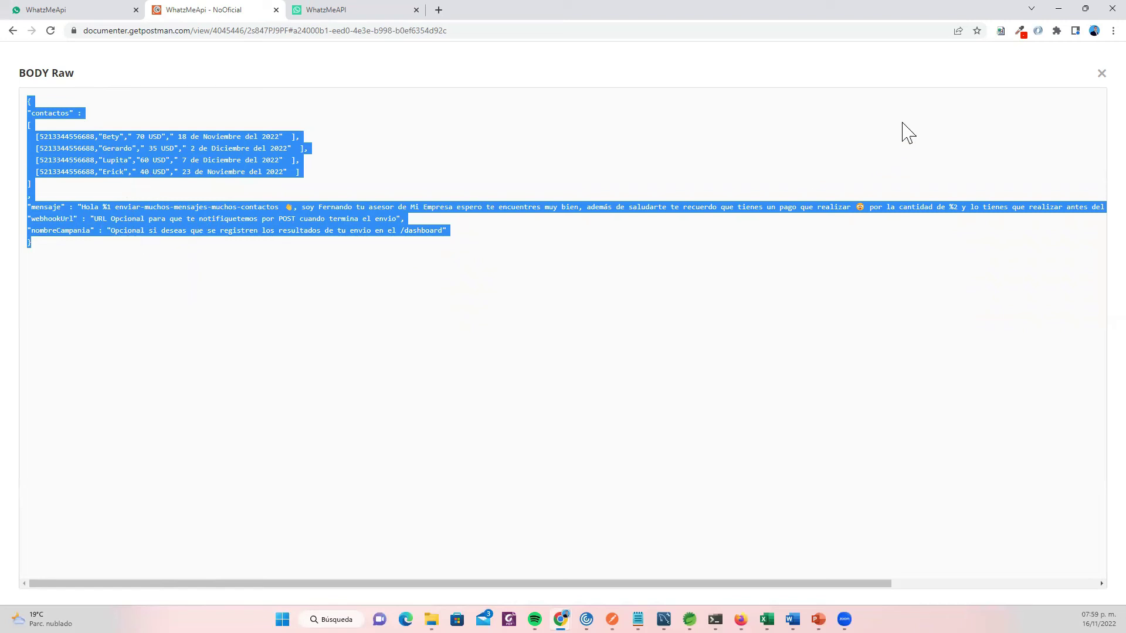
click(1101, 73)
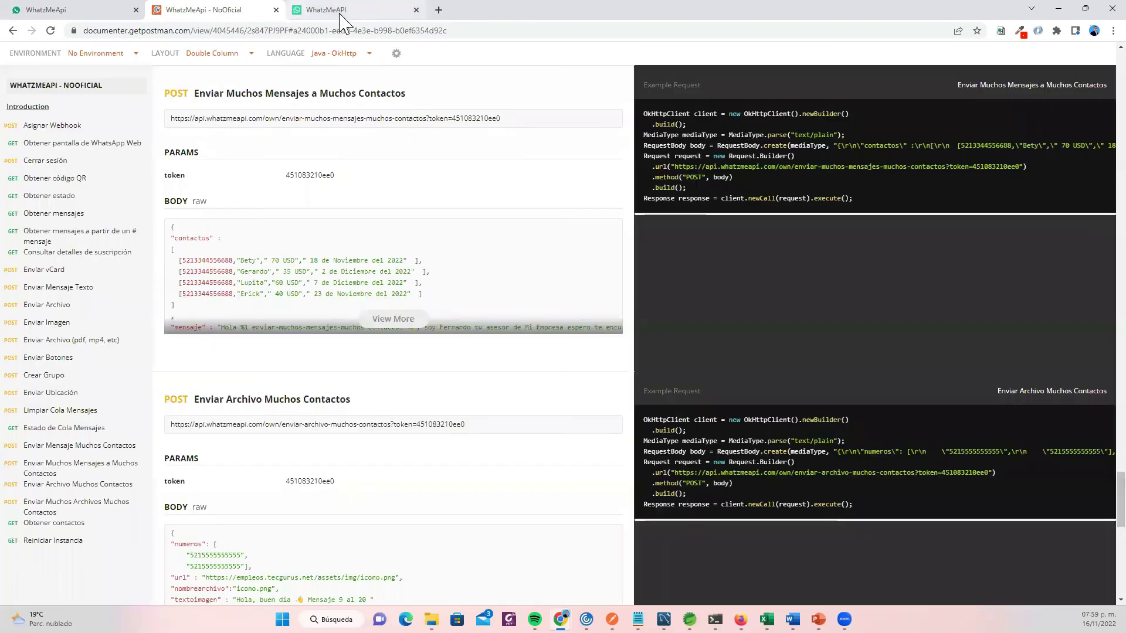
Step: Return to the WhatzMeApi form, review the personalized message and send the "Prueba Guruday 8pm" campaign
click(342, 10)
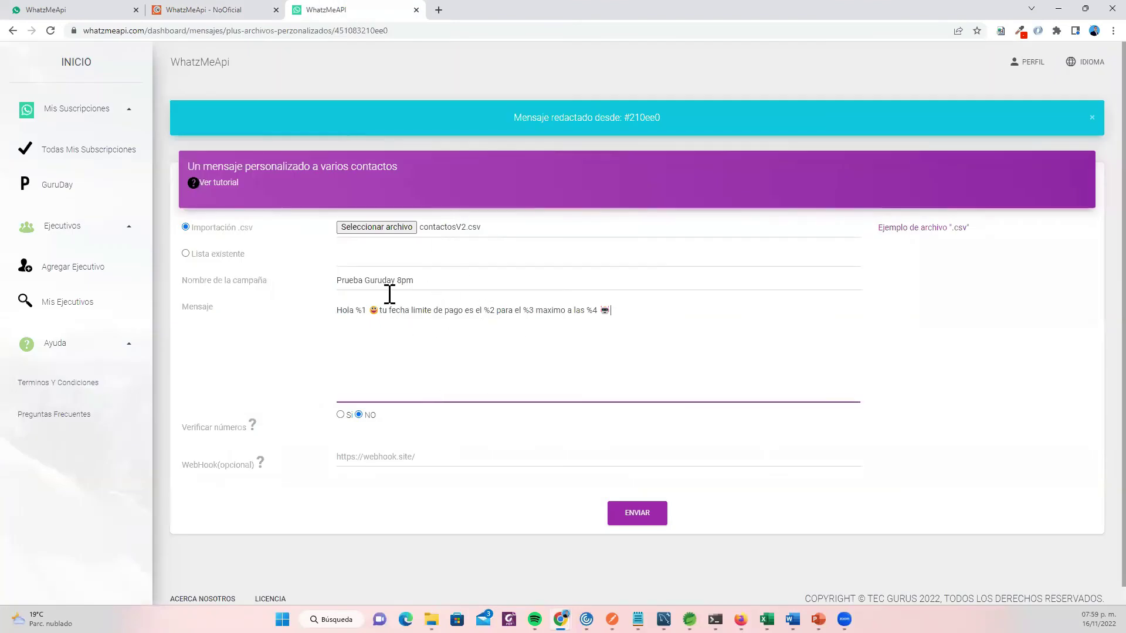
drag(611, 310, 278, 311)
click(557, 332)
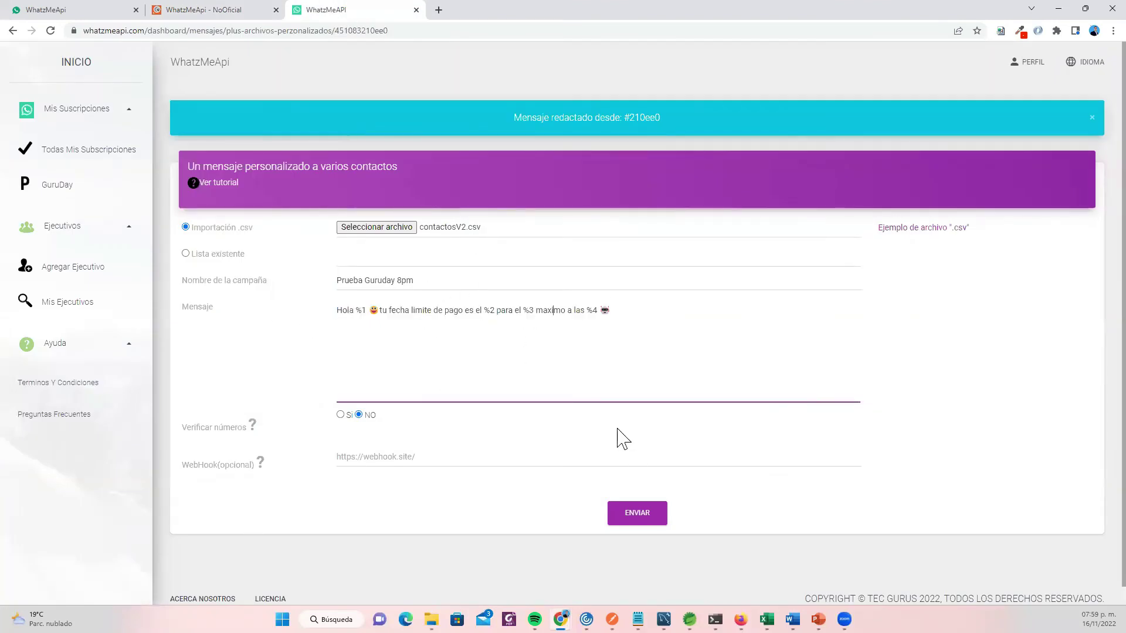
click(637, 516)
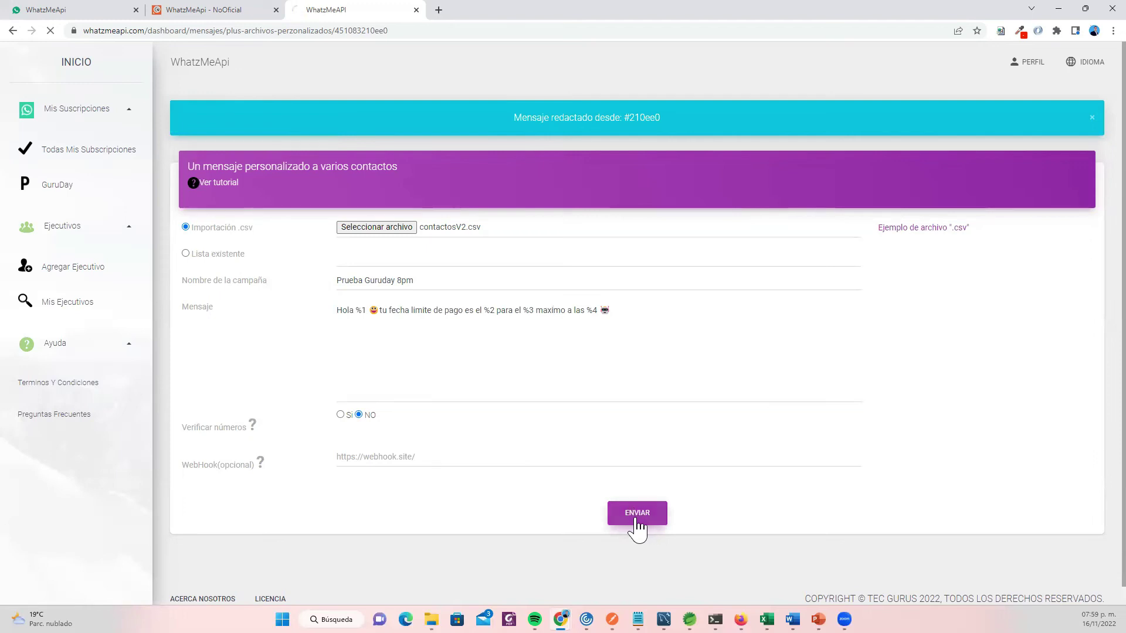
Step: Open the details of the submitted campaign and refresh its sending progress
click(741, 619)
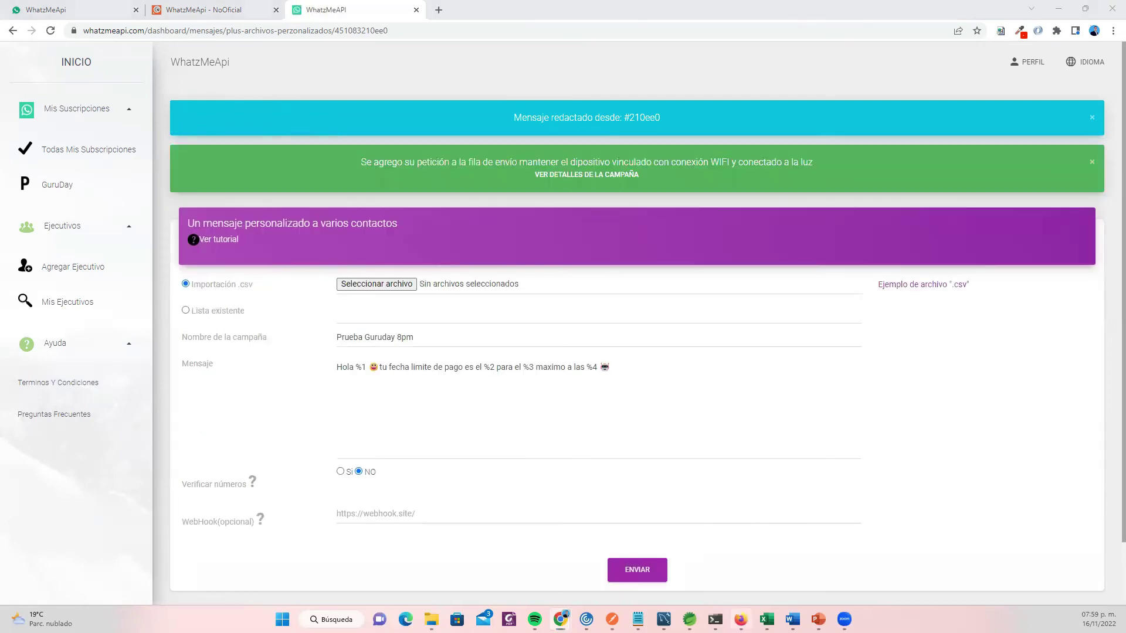
click(449, 208)
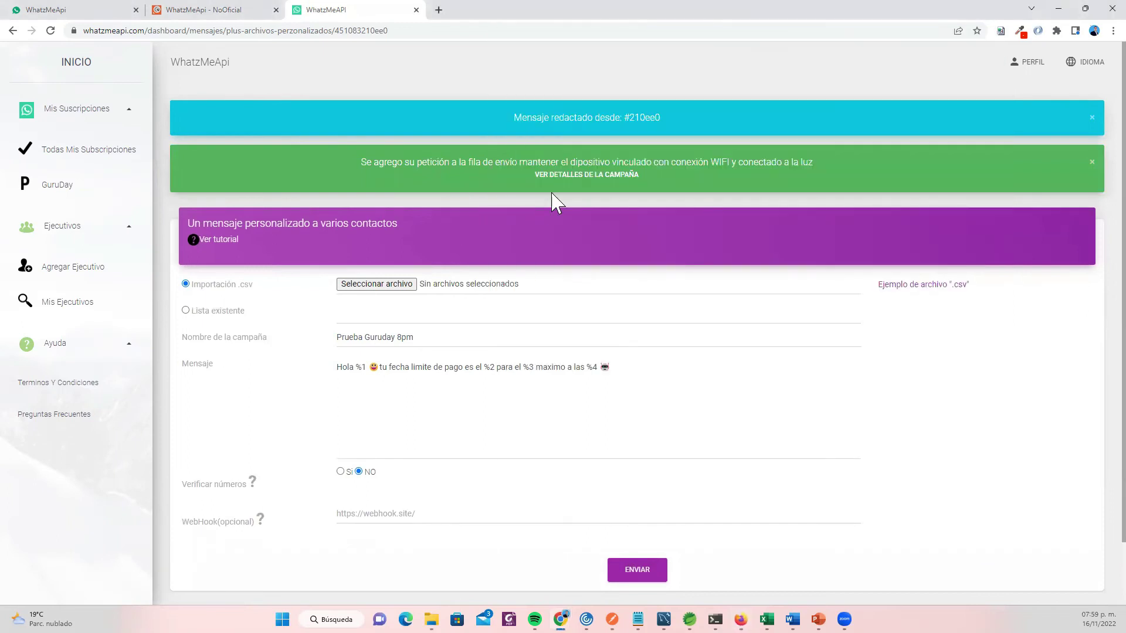
click(562, 174)
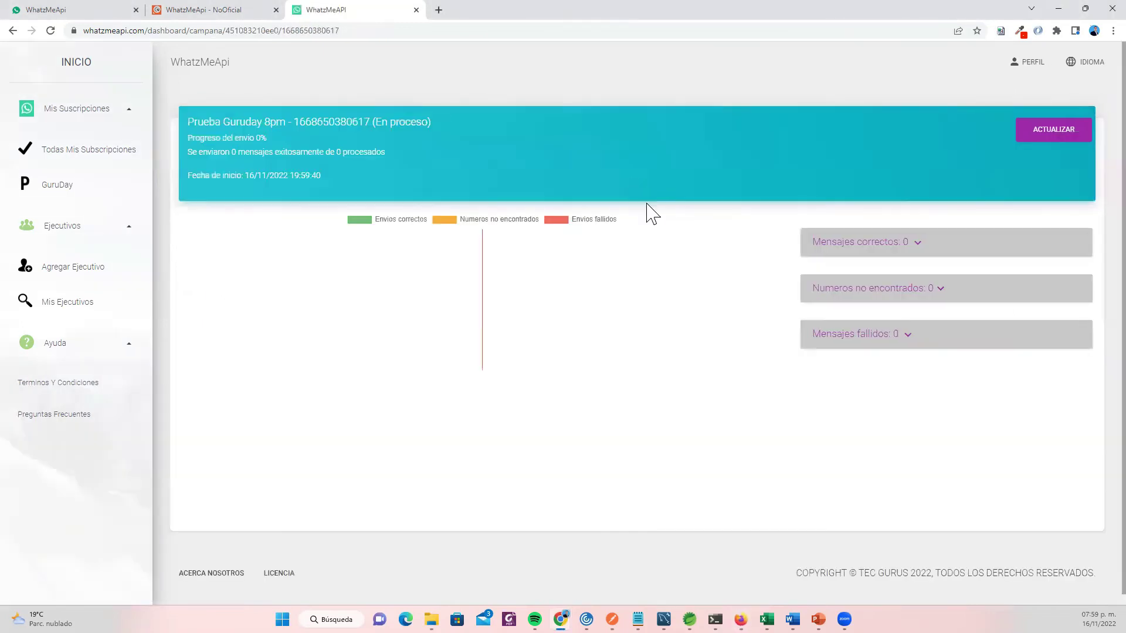
click(1039, 136)
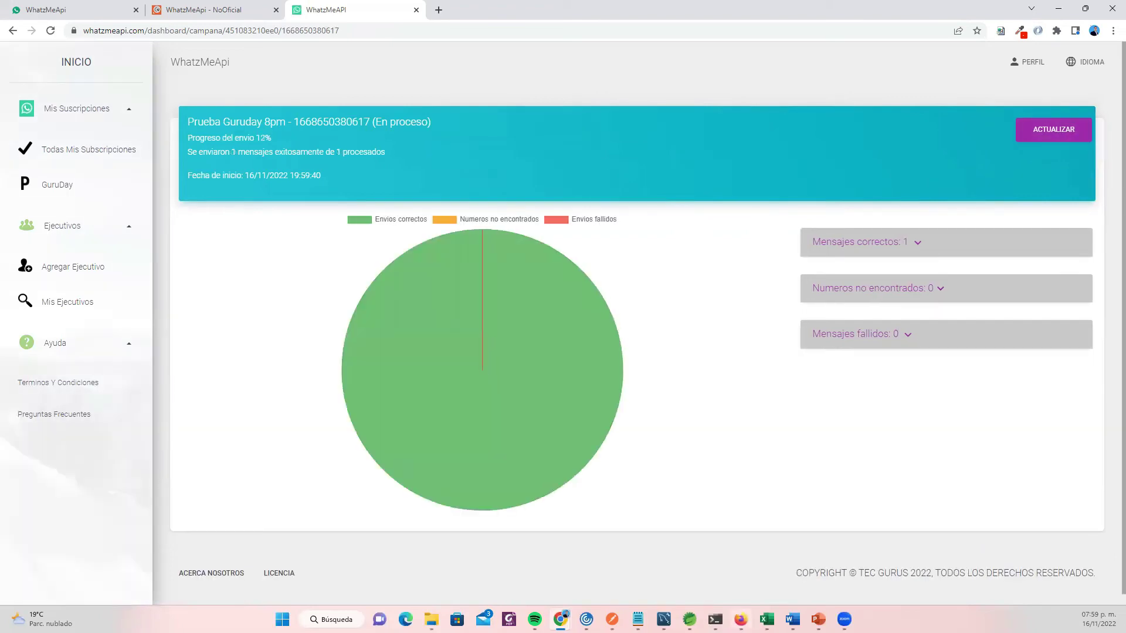
Step: Switch to WhatsApp Web and check the personalized names in the first received campaign messages
key(alt+Tab)
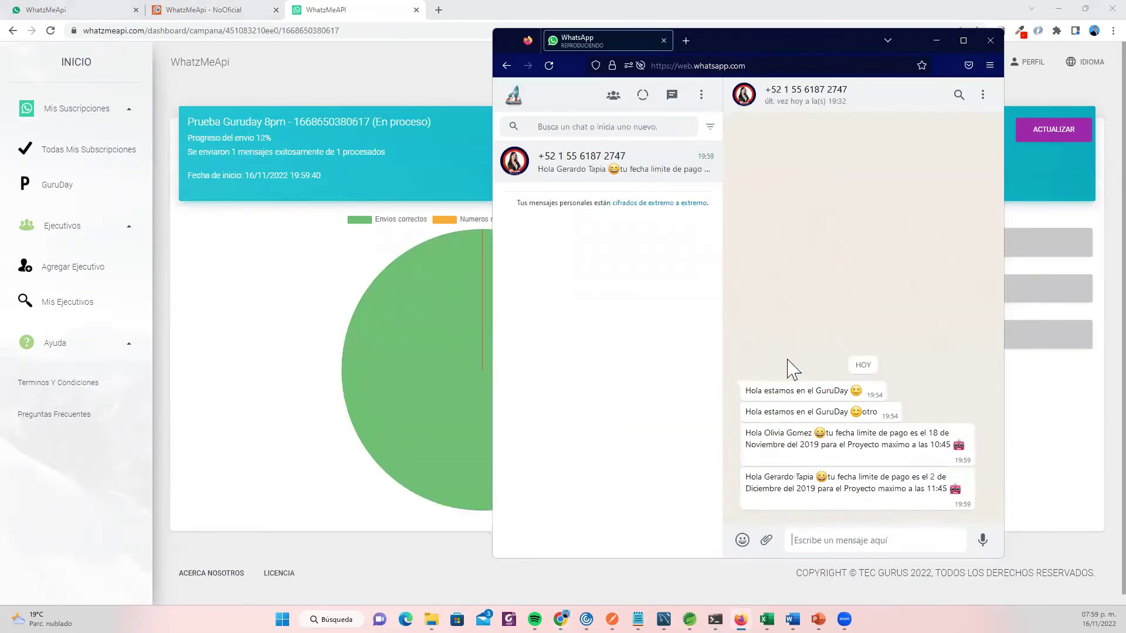
drag(761, 433, 803, 434)
drag(801, 40, 671, 13)
drag(639, 449, 666, 449)
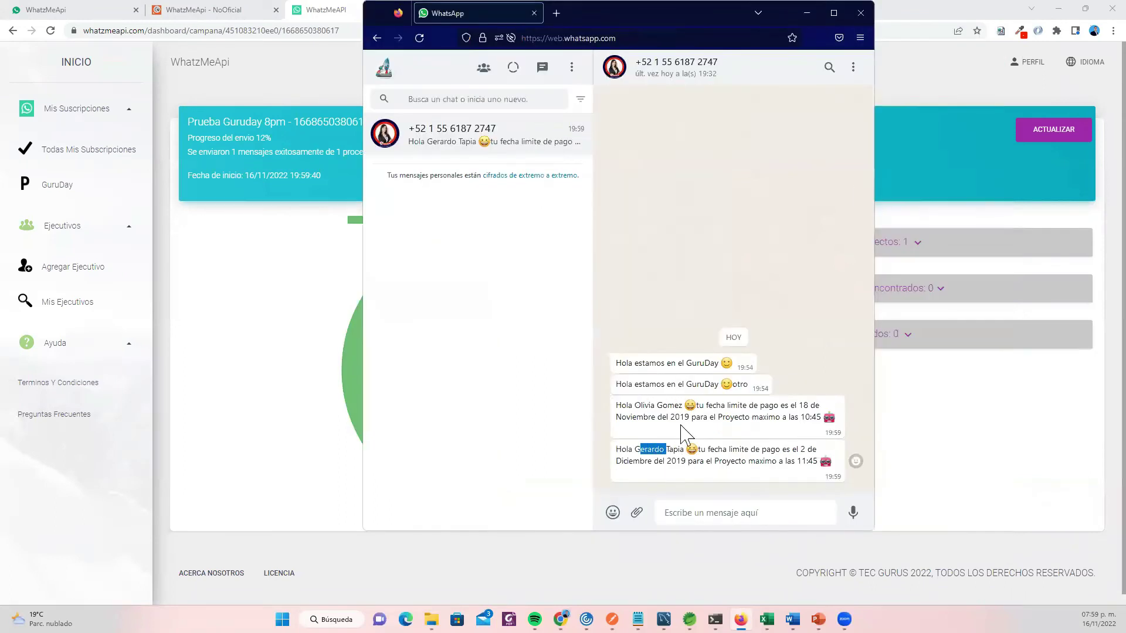
Step: Refresh the campaign progress in WhatzMeApi and check the contact names in the newly received WhatsApp messages
click(1050, 164)
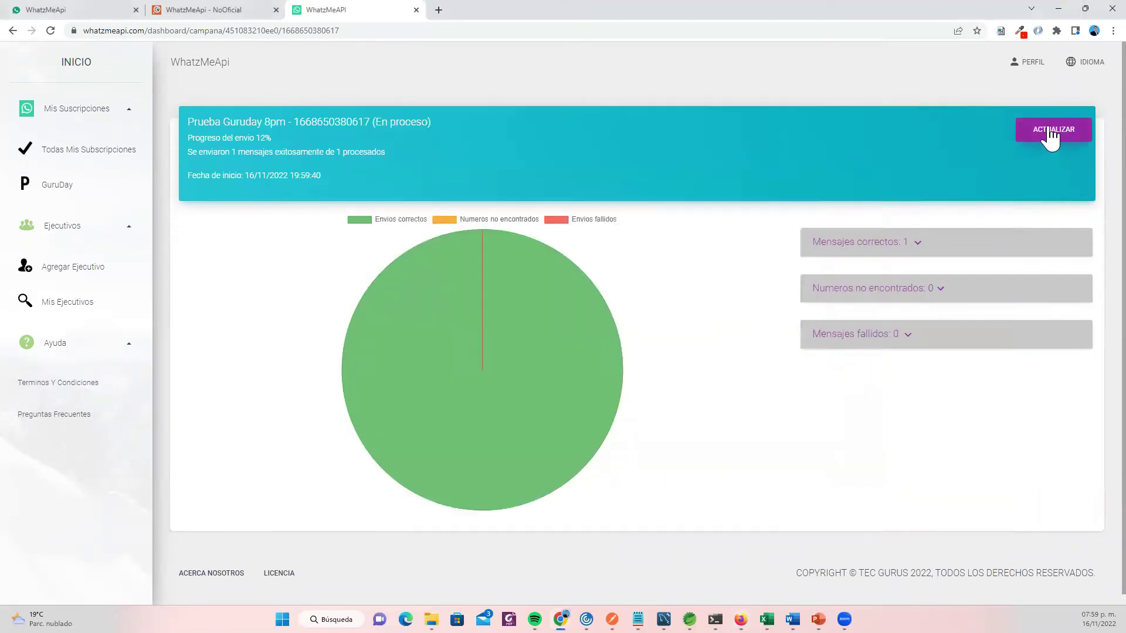
click(1050, 134)
key(alt+Tab)
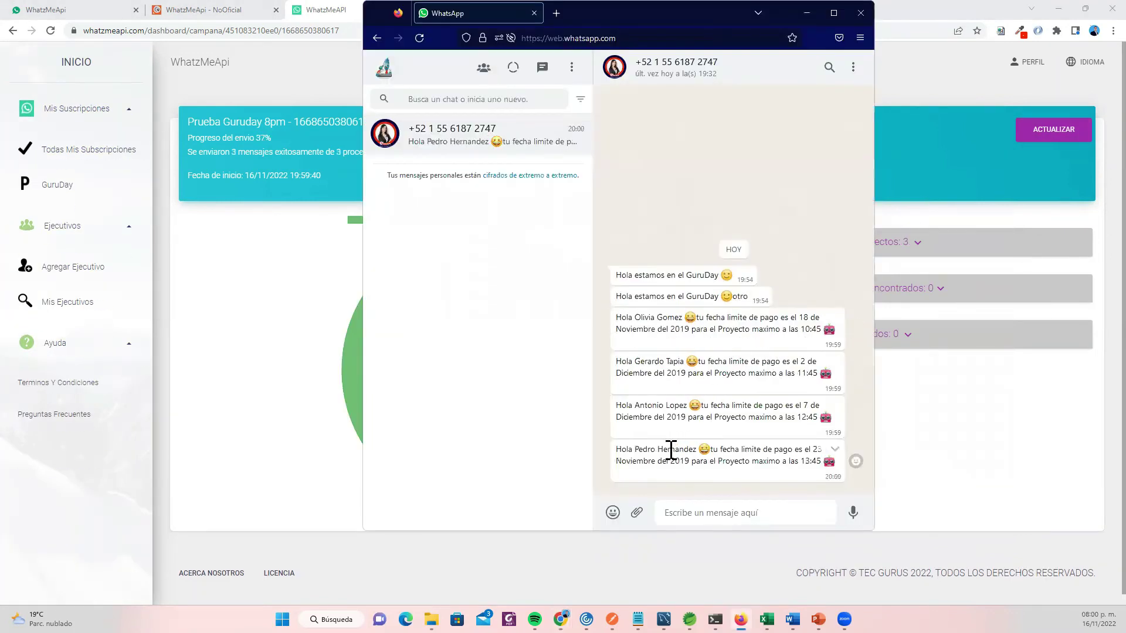
double_click(658, 403)
drag(647, 449, 693, 449)
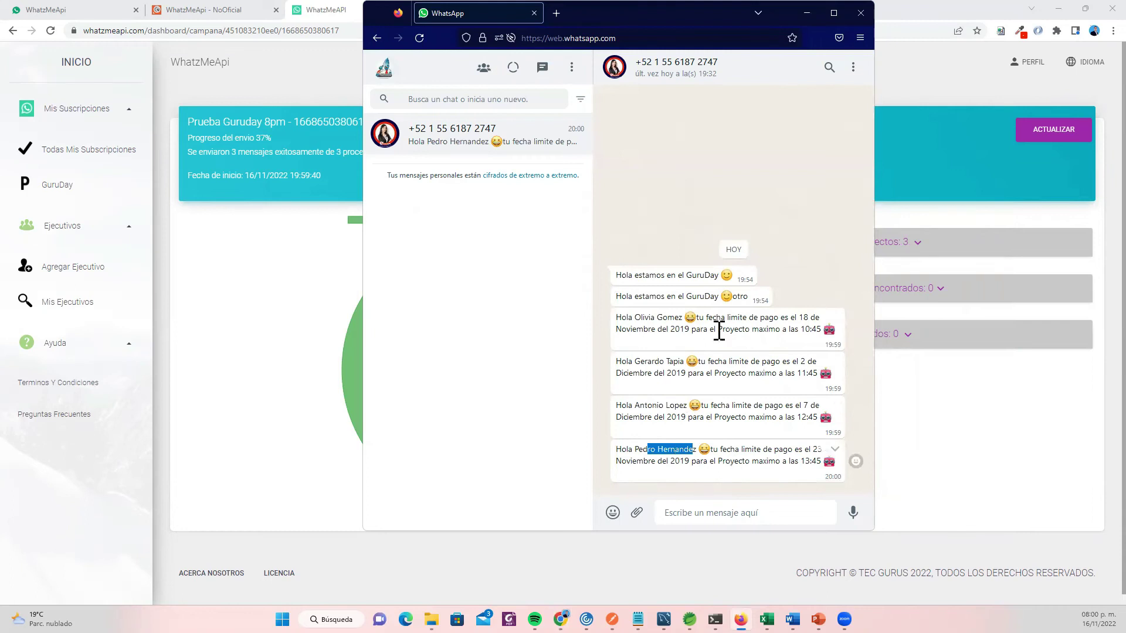
Step: Refresh the campaign progress and review the numbers and statuses listed under "Mensajes correctos"
click(915, 201)
click(1055, 133)
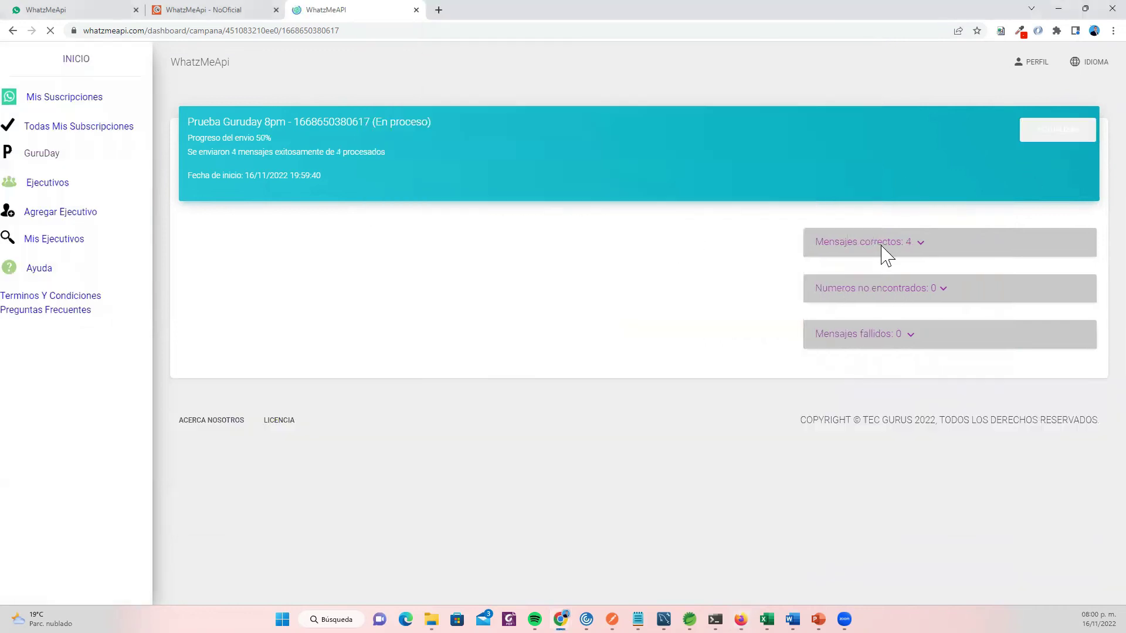
click(909, 250)
drag(860, 304, 865, 355)
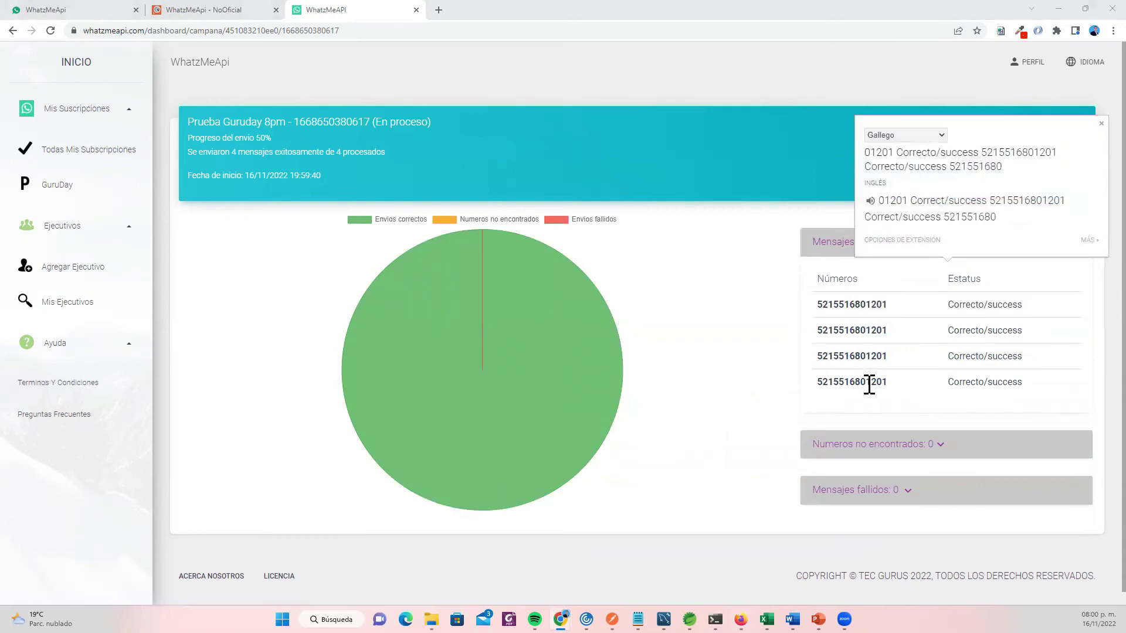
Step: Look at the newest message in the WhatsApp chat, refresh the campaign and expand "Mensajes correctos" again
key(alt+Tab)
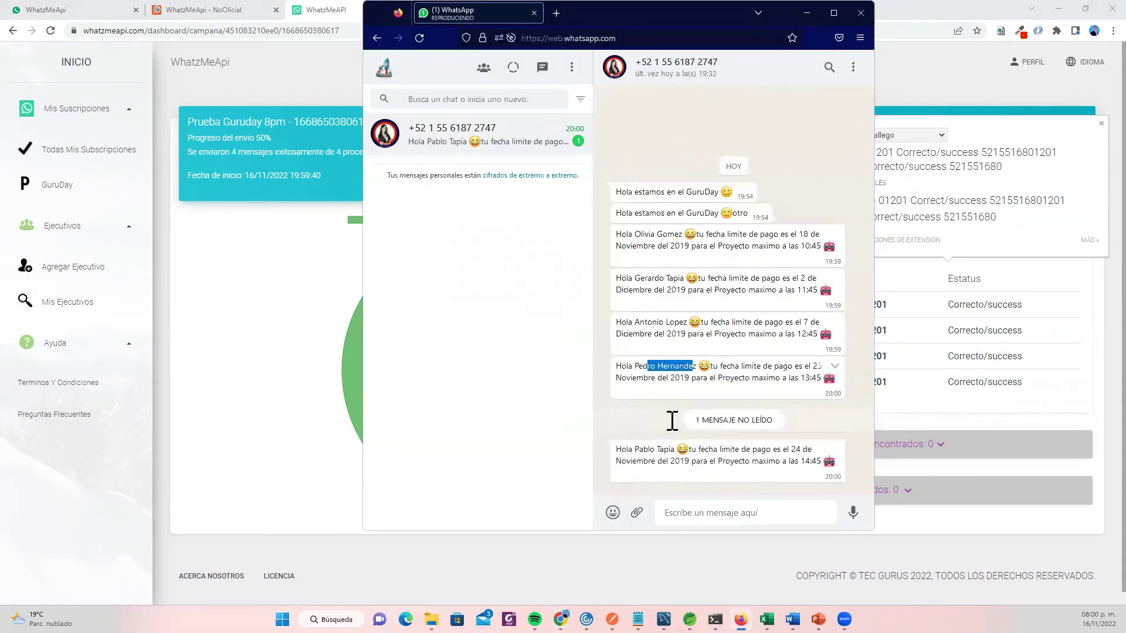
click(915, 409)
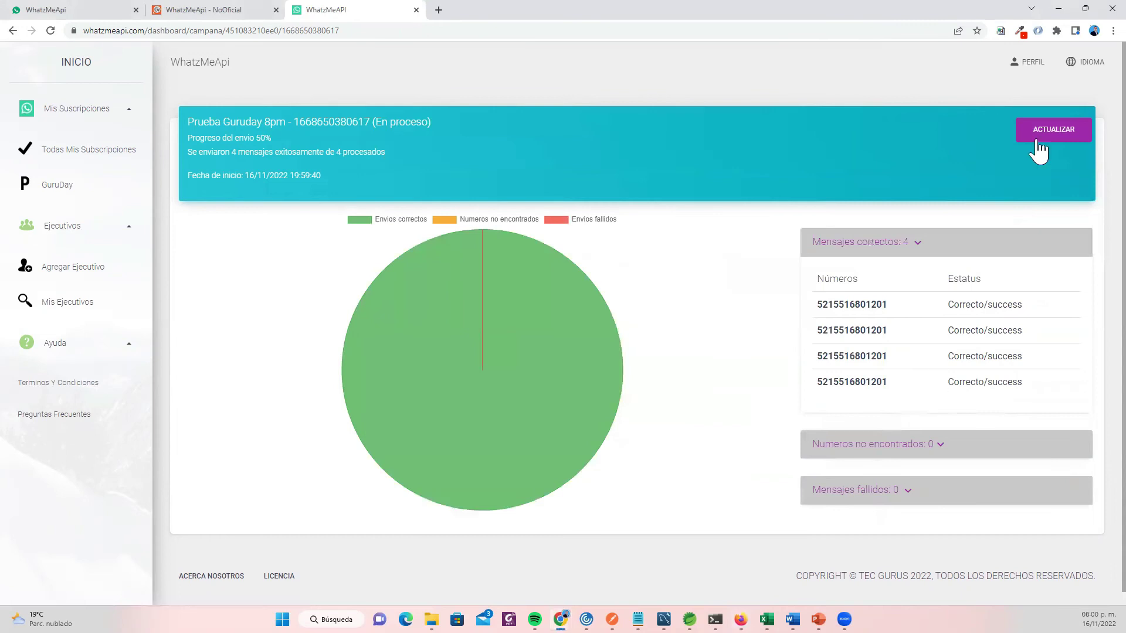
click(1036, 140)
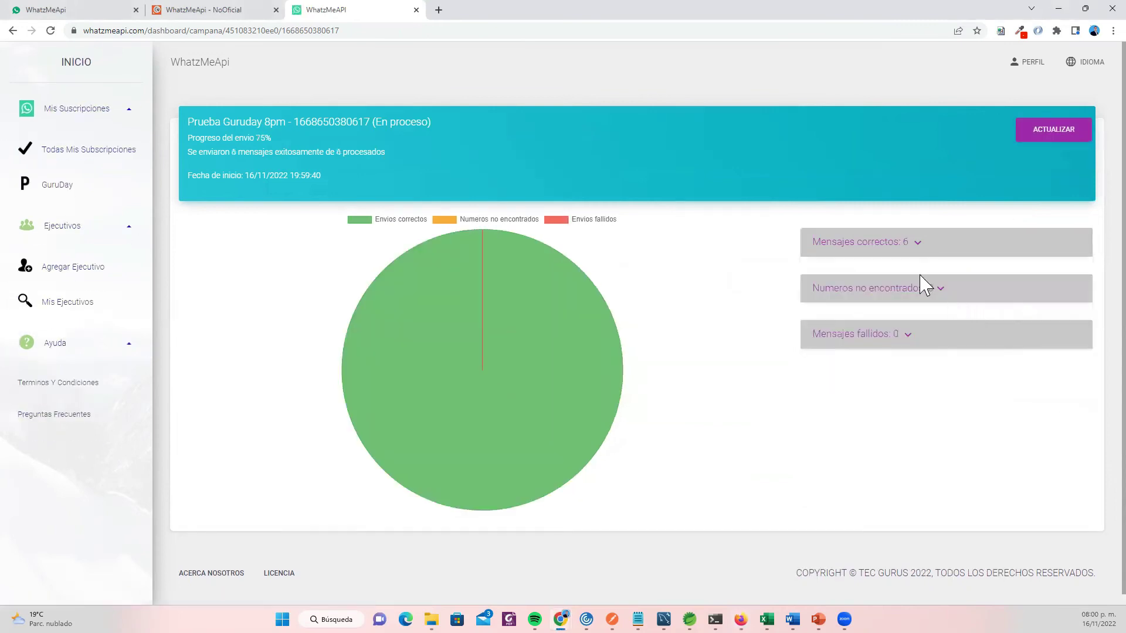
click(859, 248)
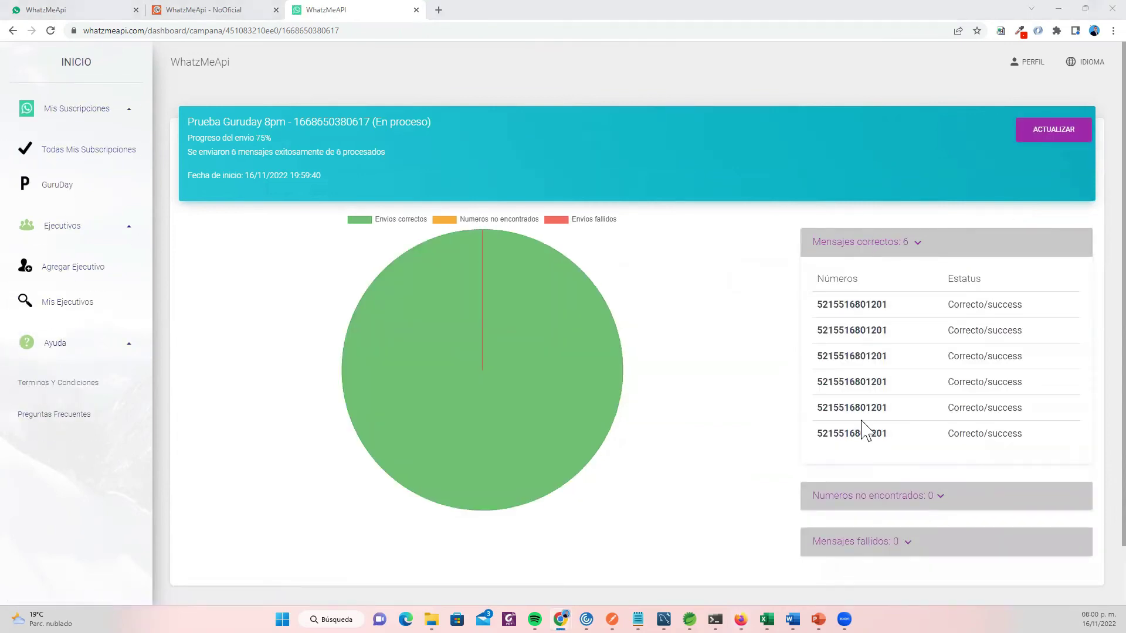
Step: View the remaining campaign messages in WhatsApp Web and refresh the campaign page to get its final status
key(alt+Tab)
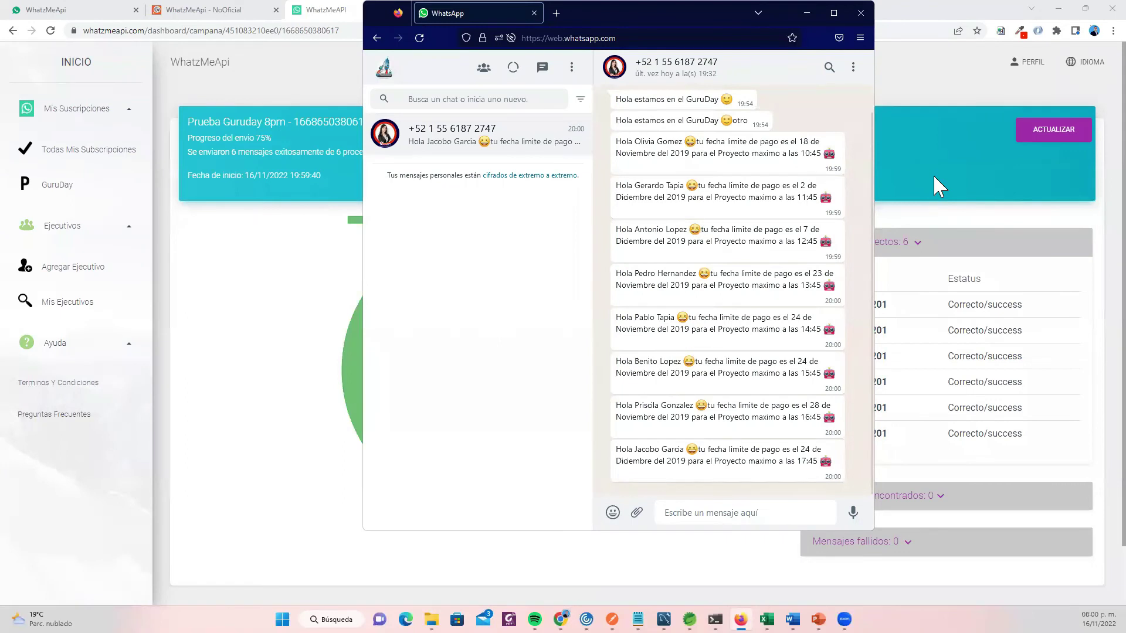
click(930, 178)
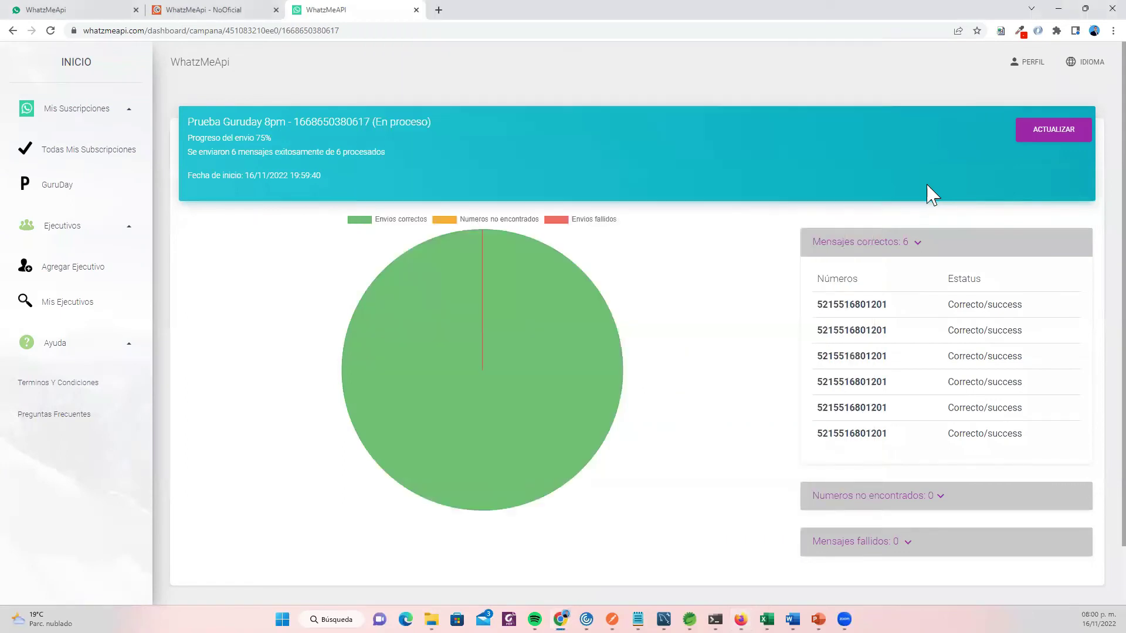
click(1042, 139)
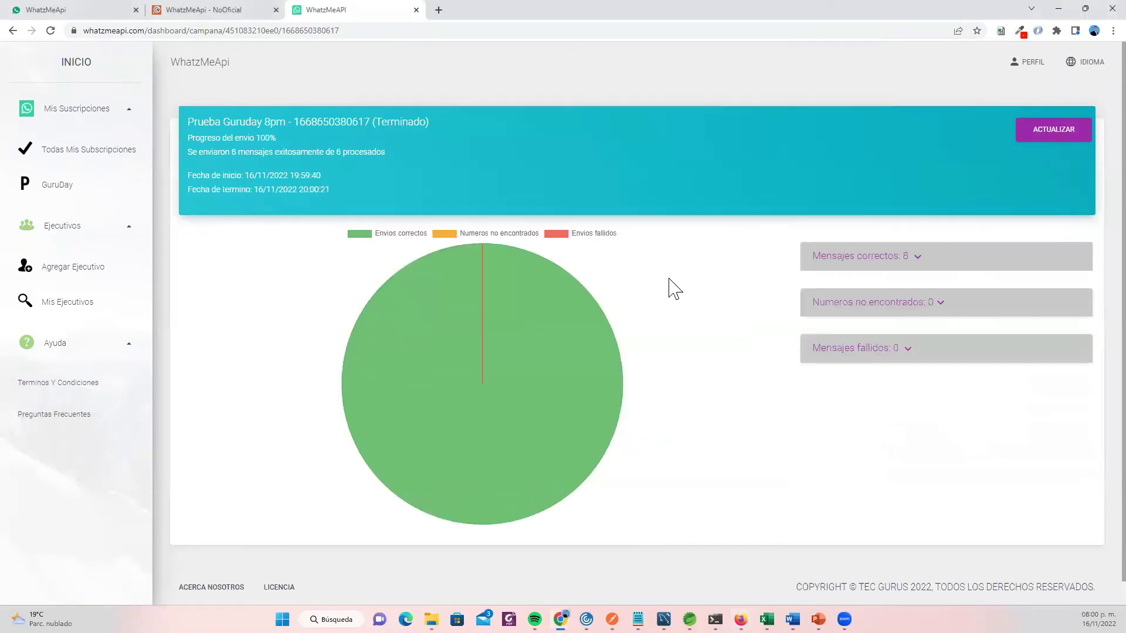
Step: Review the complete set of personalized messages in the WhatsApp chat and return to the campaign results page
key(alt+Tab)
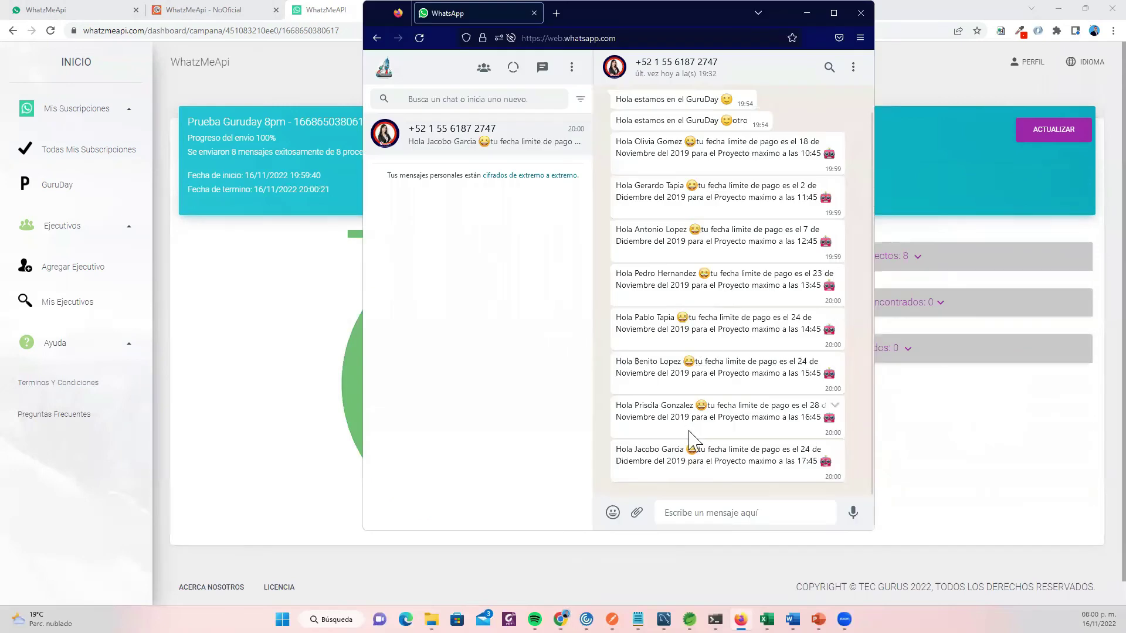
drag(647, 150, 691, 409)
click(701, 403)
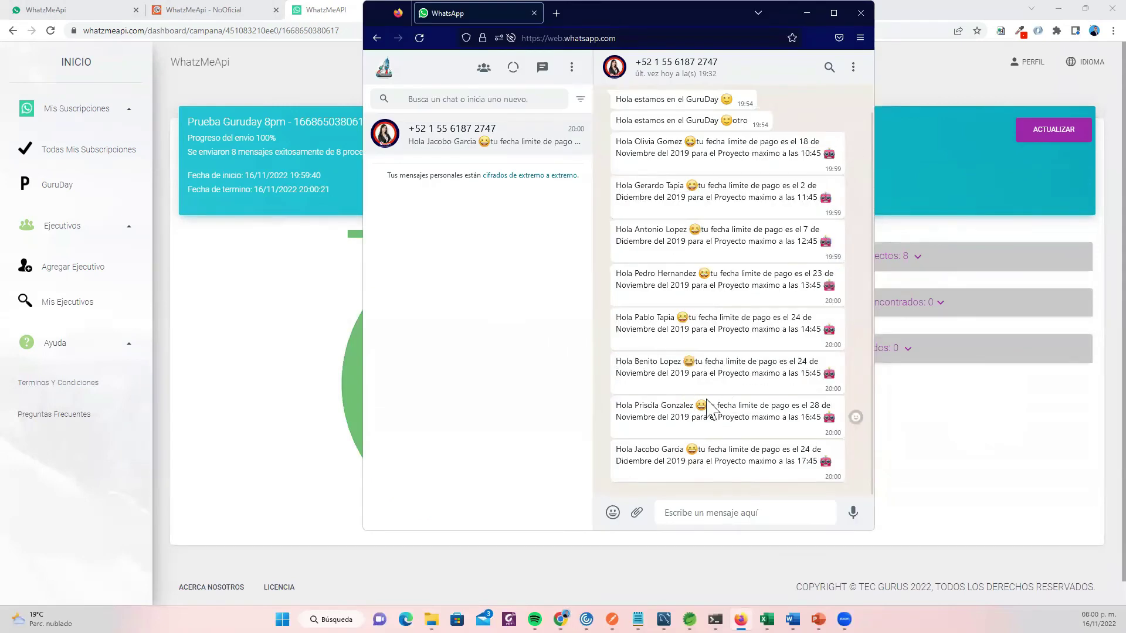
click(261, 336)
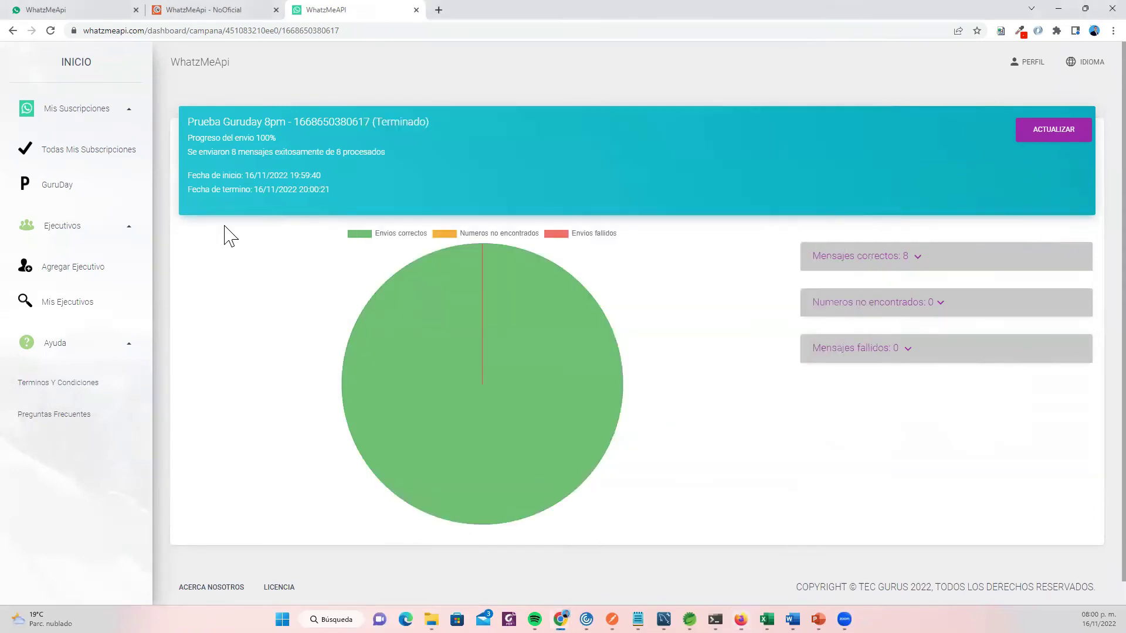
Step: Open the GuruDay subscription page, switch to the Test Cases Template document in Word and return to its first page
click(79, 186)
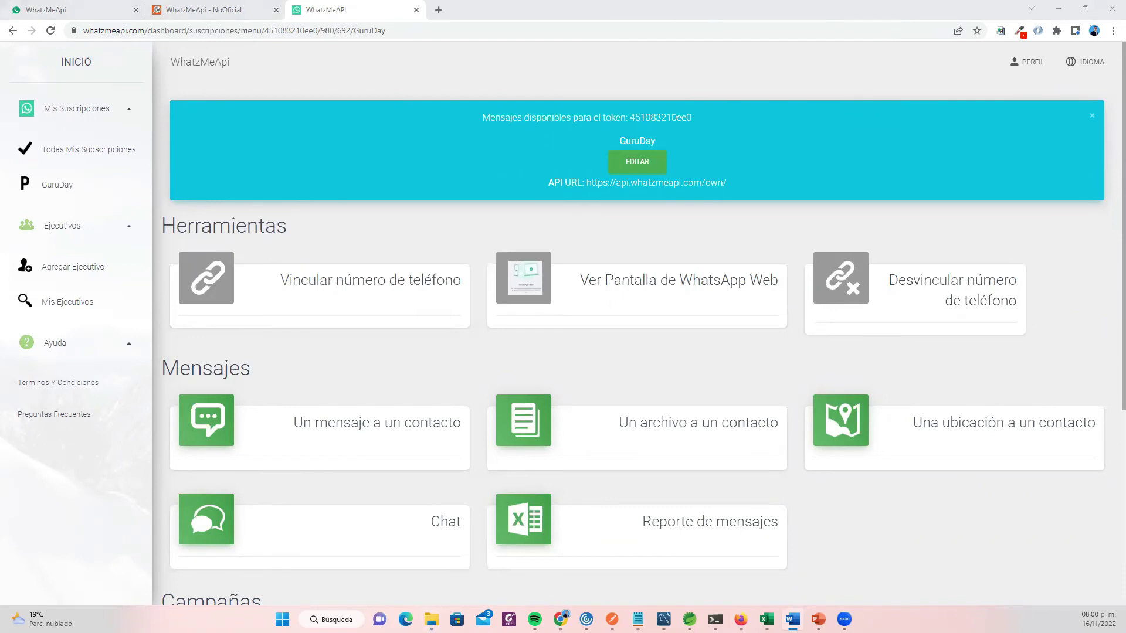
key(alt+Tab)
click(604, 236)
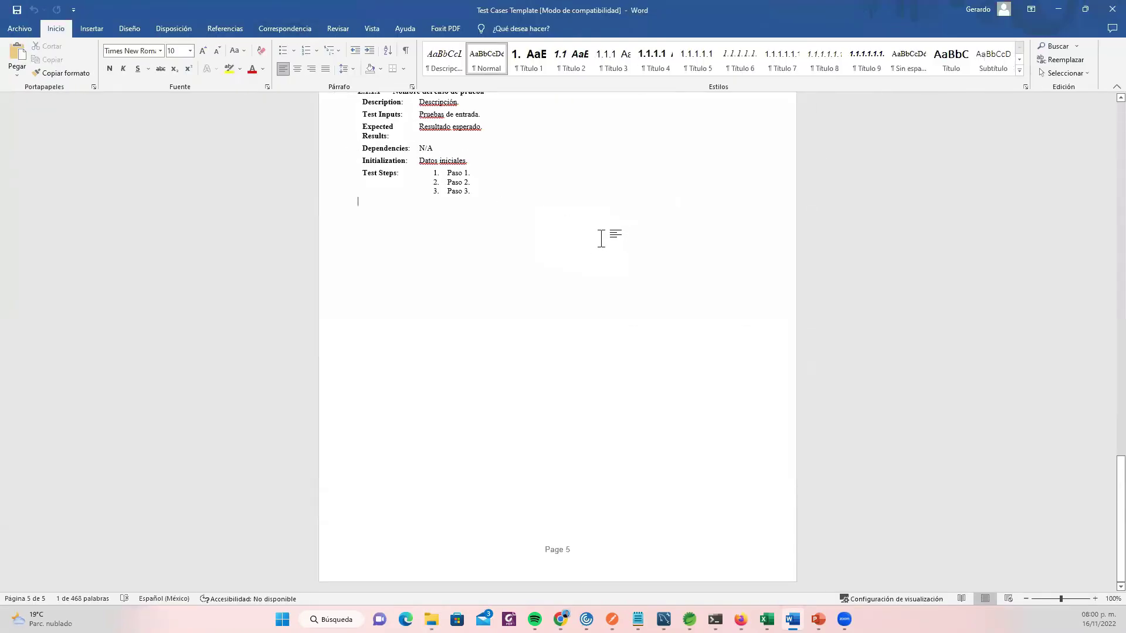
scroll(950, 352, up, 2)
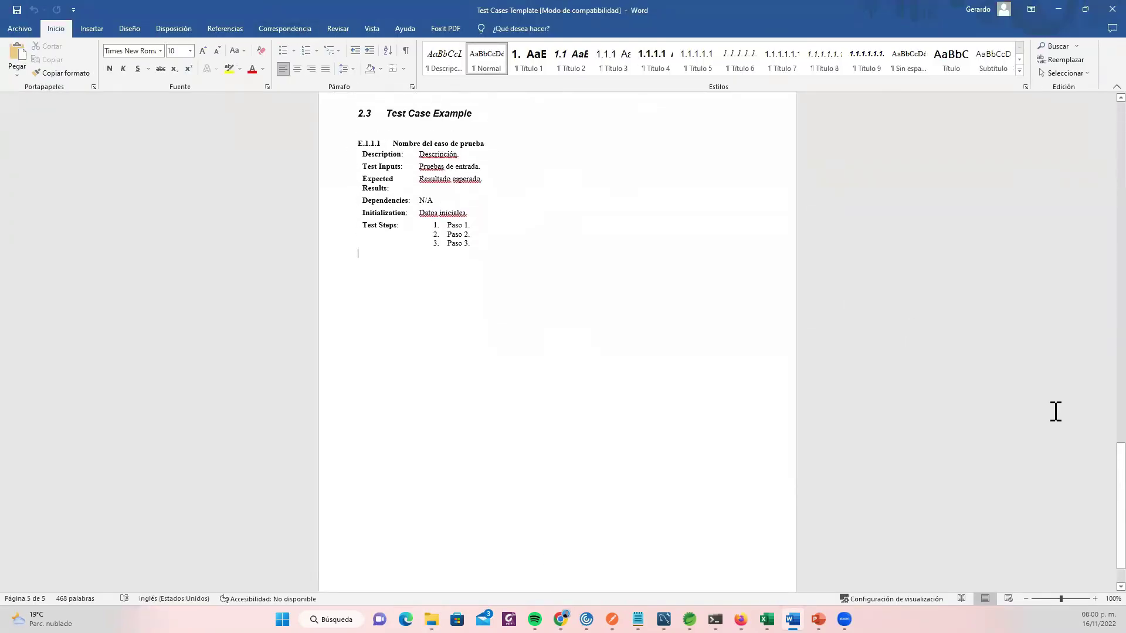
scroll(1090, 499, up, 10)
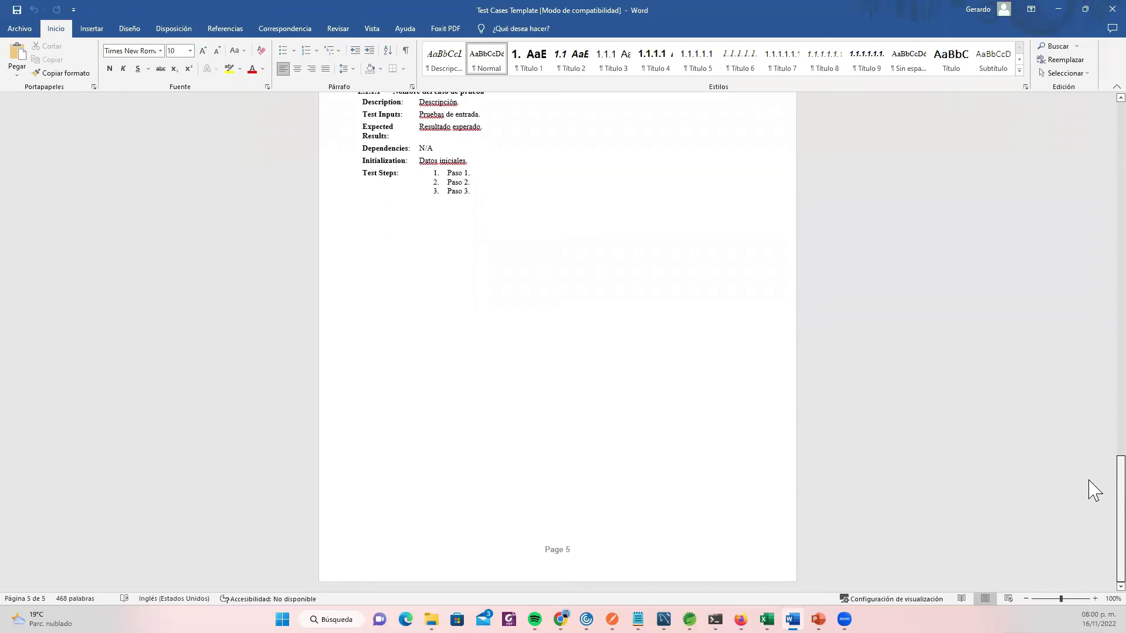
scroll(1094, 216, up, 10)
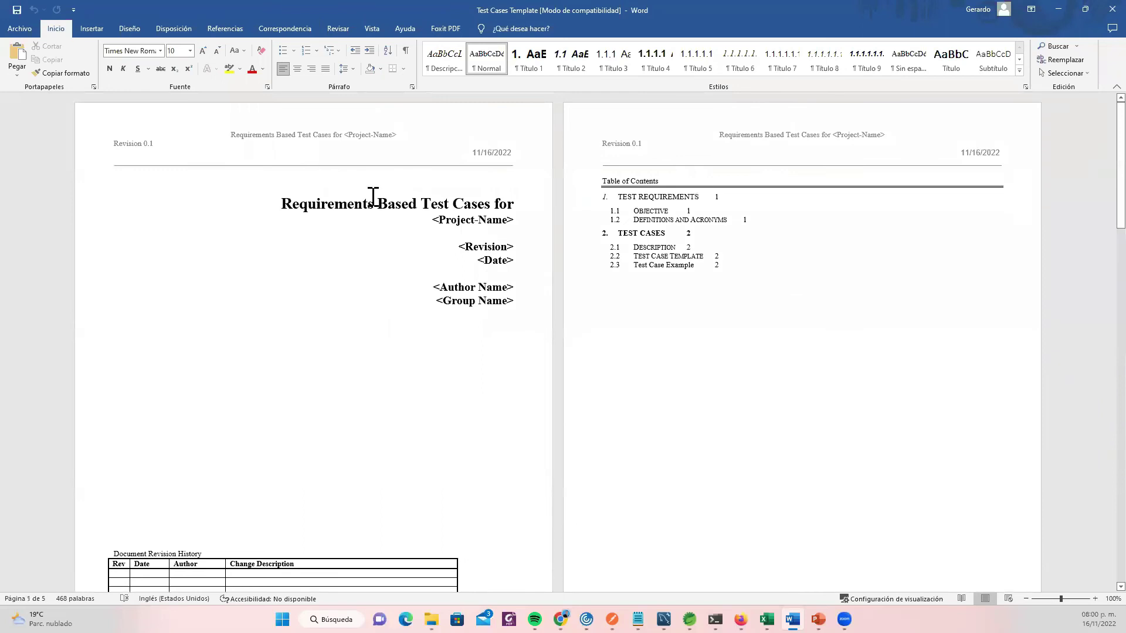
Step: Look through the template's title page, table of contents, Test Requirements section and Test Cases section
click(373, 200)
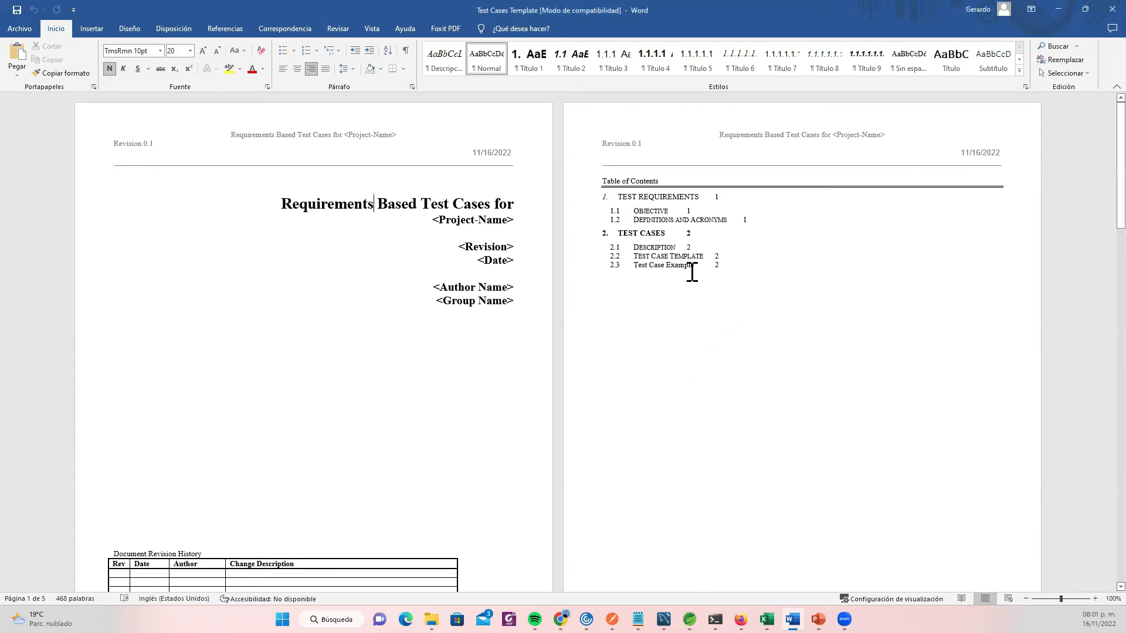
click(722, 275)
scroll(1093, 227, down, 1)
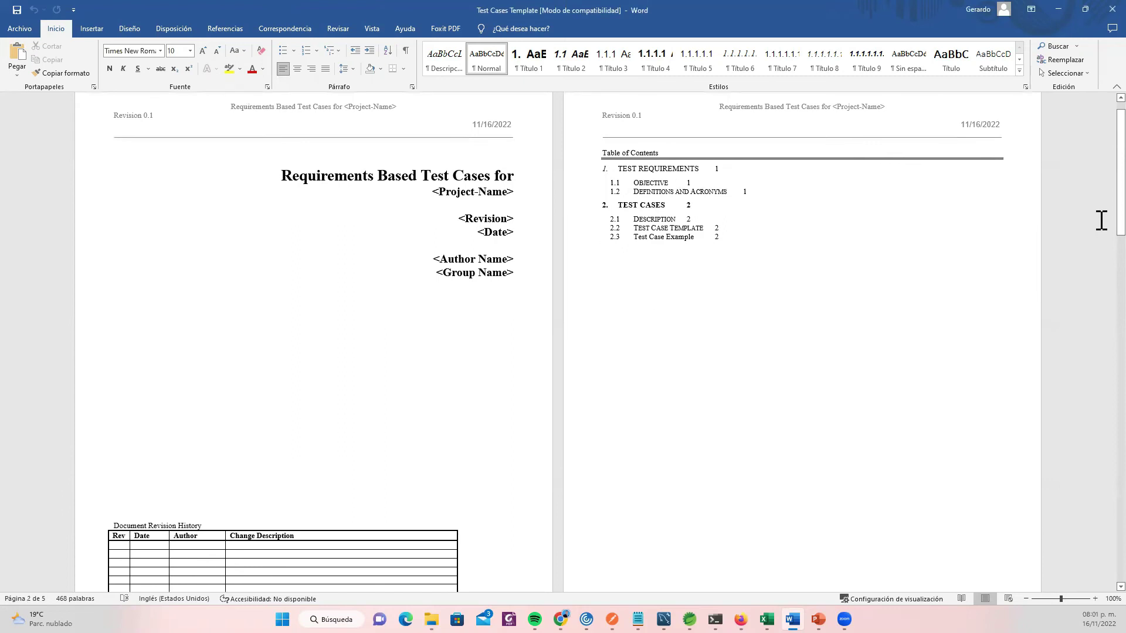
scroll(1090, 381, down, 8)
scroll(1093, 387, down, 5)
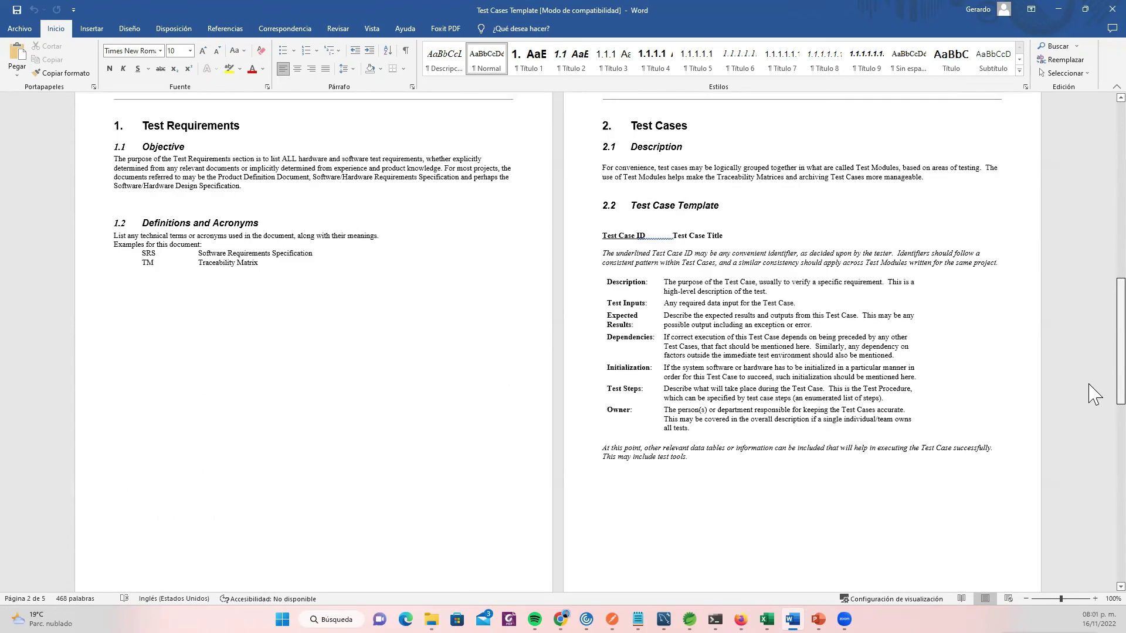
scroll(1093, 394, down, 3)
scroll(1090, 410, up, 4)
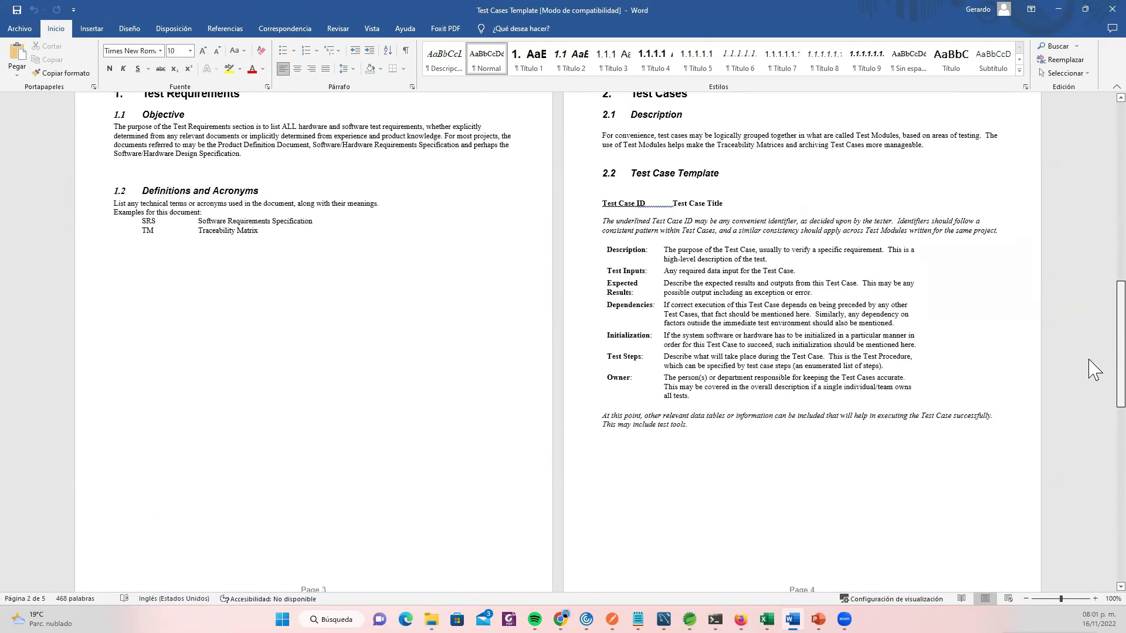
scroll(1096, 376, down, 2)
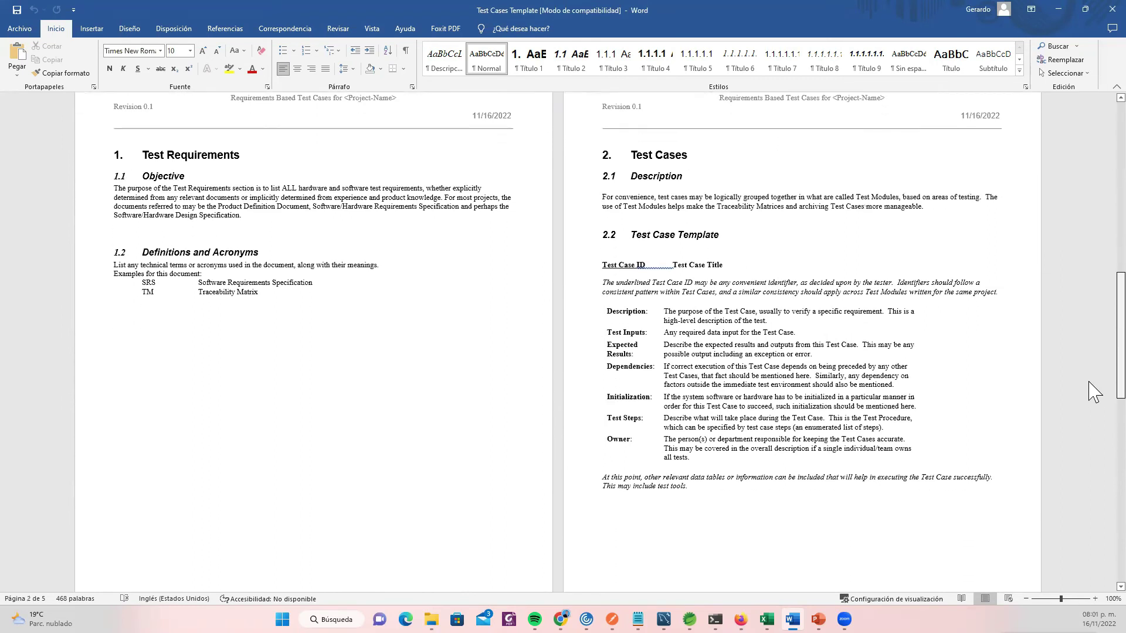
Step: Highlight "ID" in the Test Case ID label and the Test Case Title text under section 2.2 Test Case Template
click(708, 242)
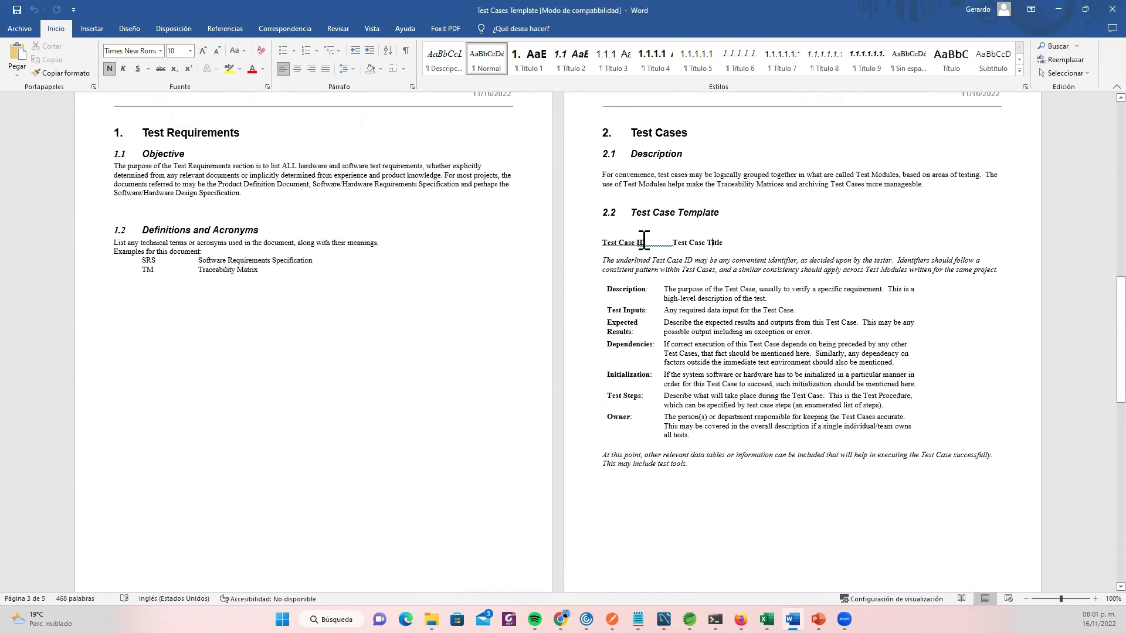
double_click(642, 242)
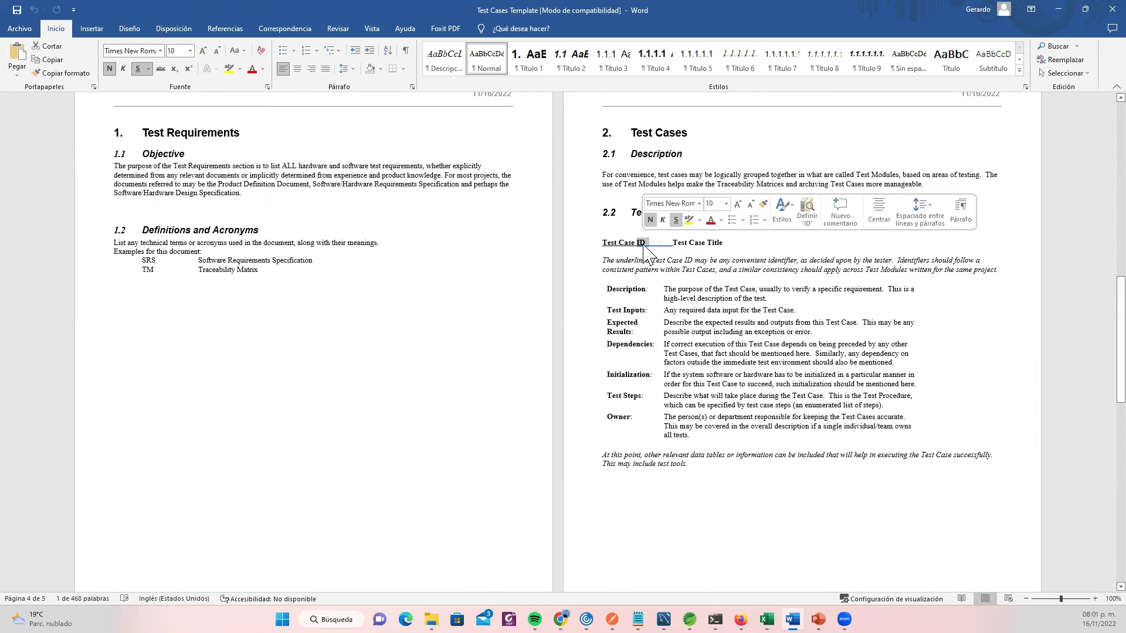
drag(673, 242, 729, 242)
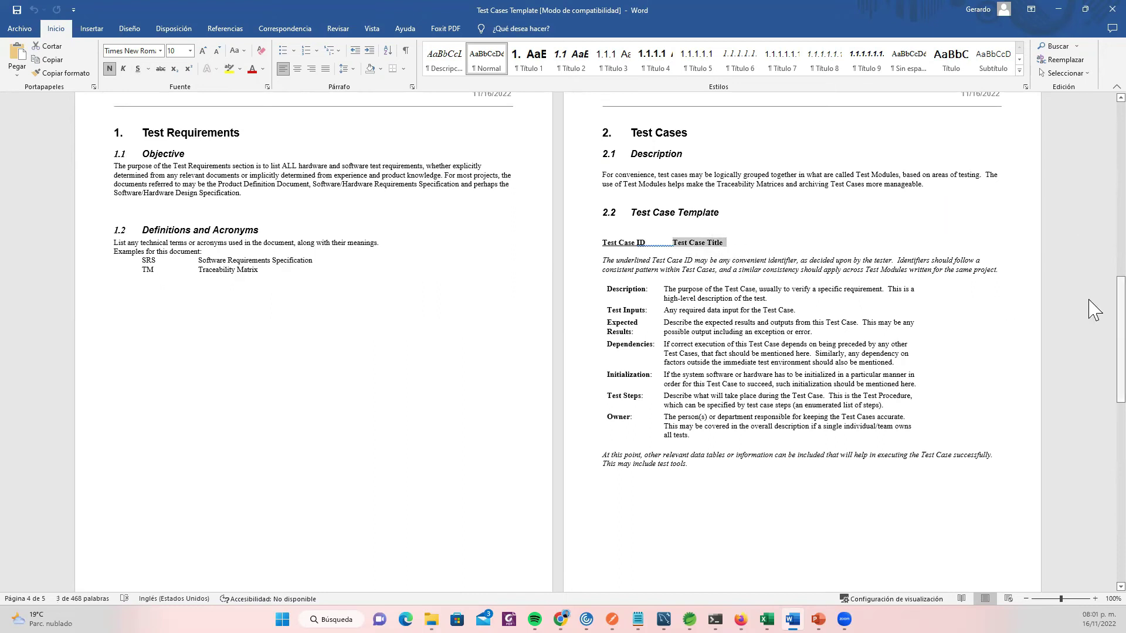
click(937, 384)
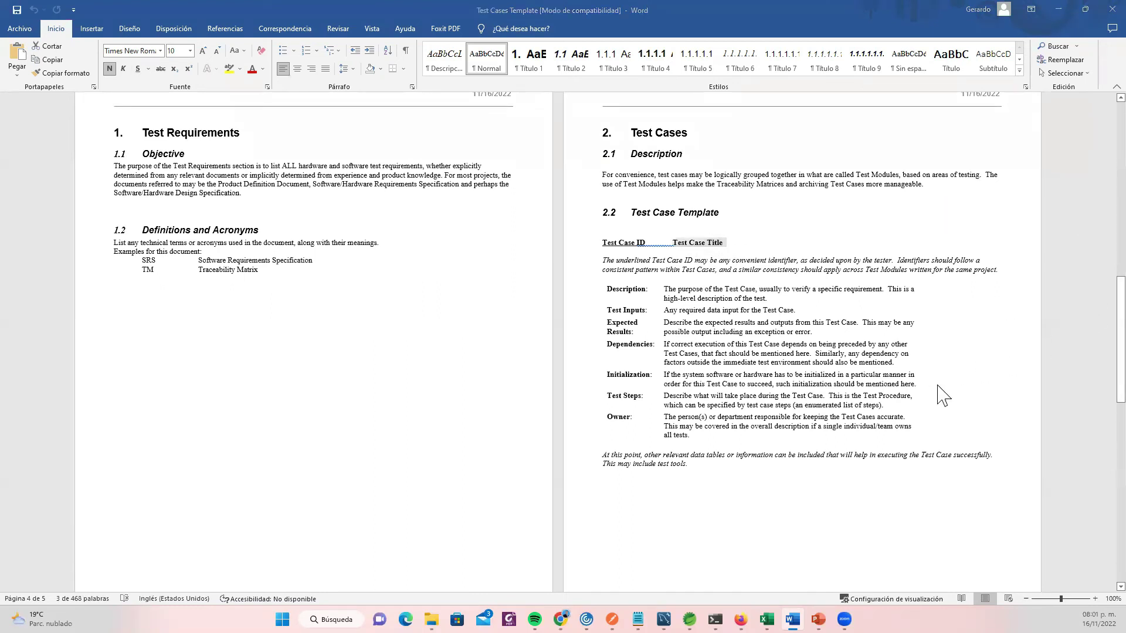
Step: Compare the message and campaign options in WhatzMeApi with the template in Word, highlighting the block from Test Case ID to Owner
key(alt+Tab)
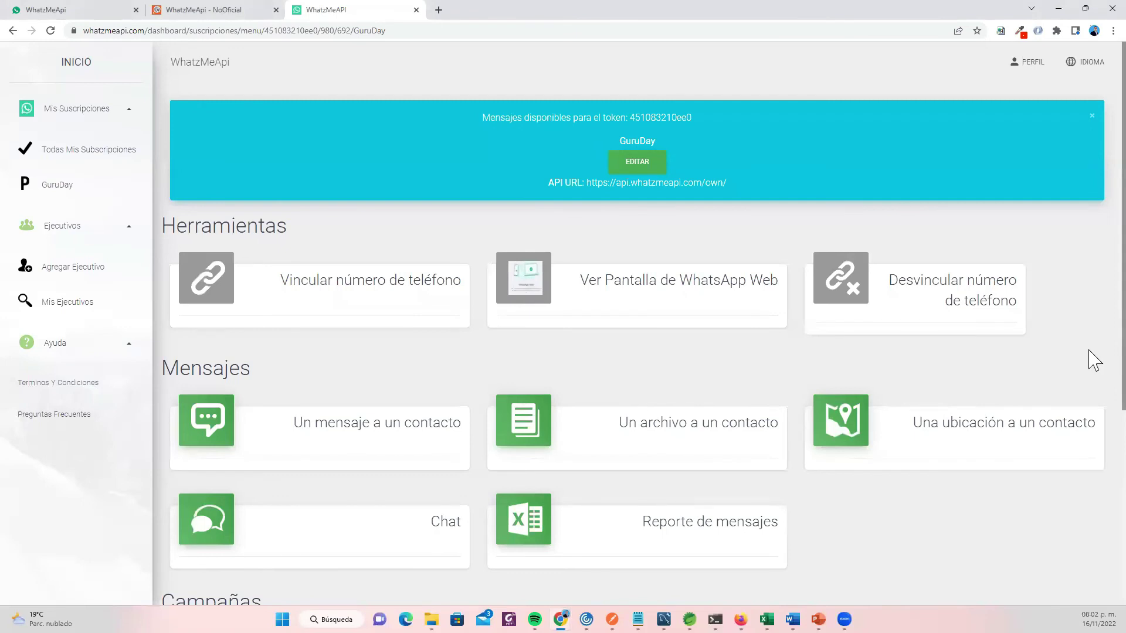
scroll(1091, 370, down, 4)
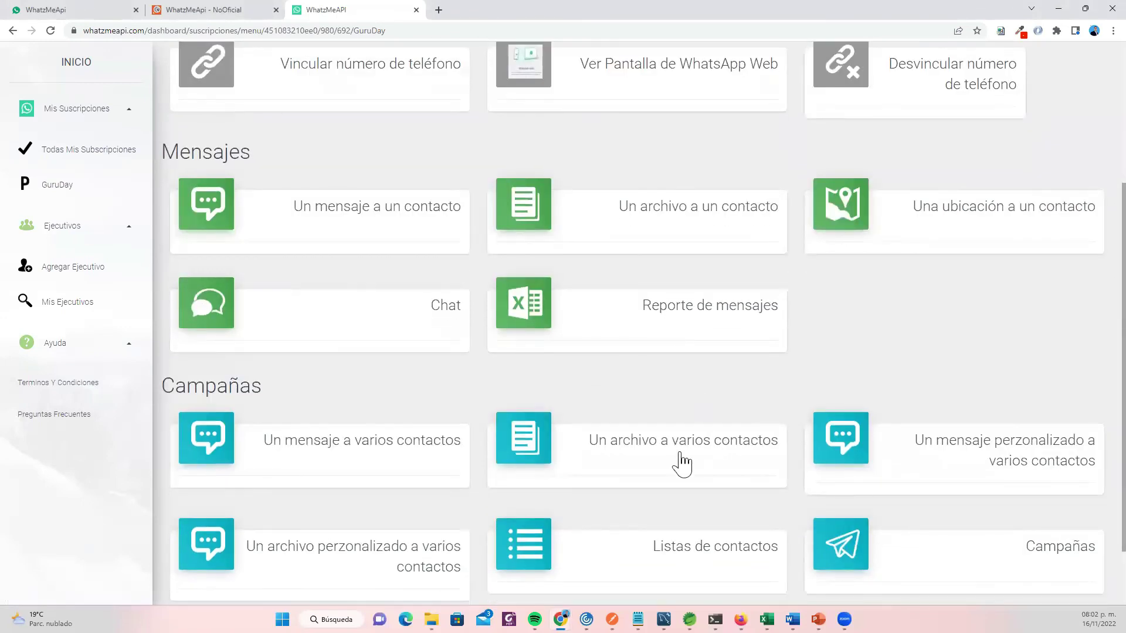
key(alt+Tab)
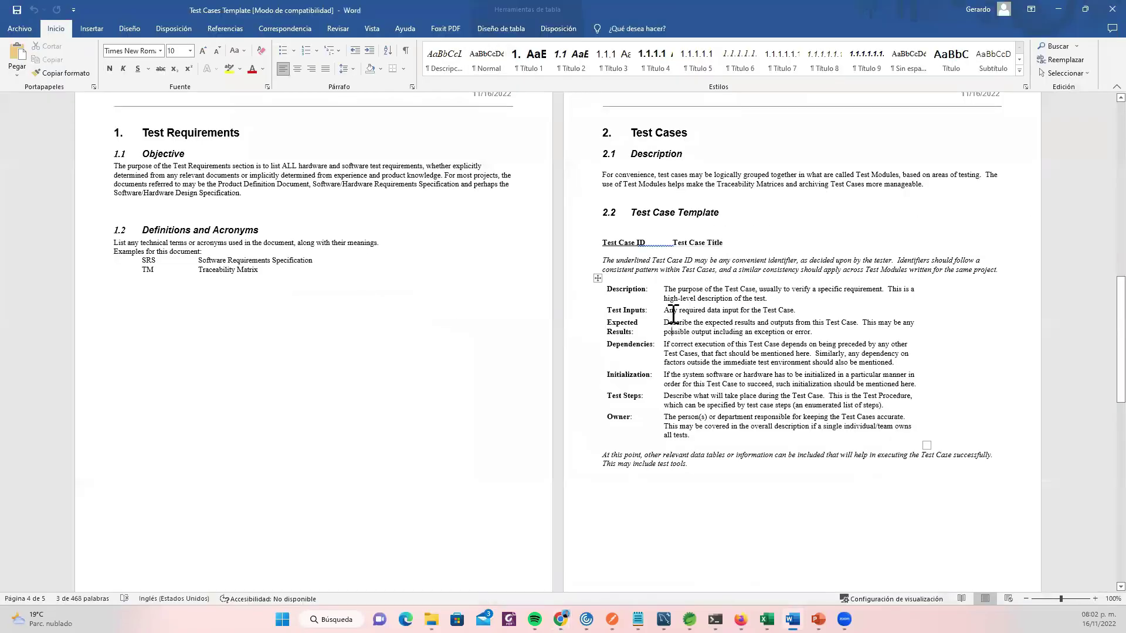
drag(602, 242, 732, 441)
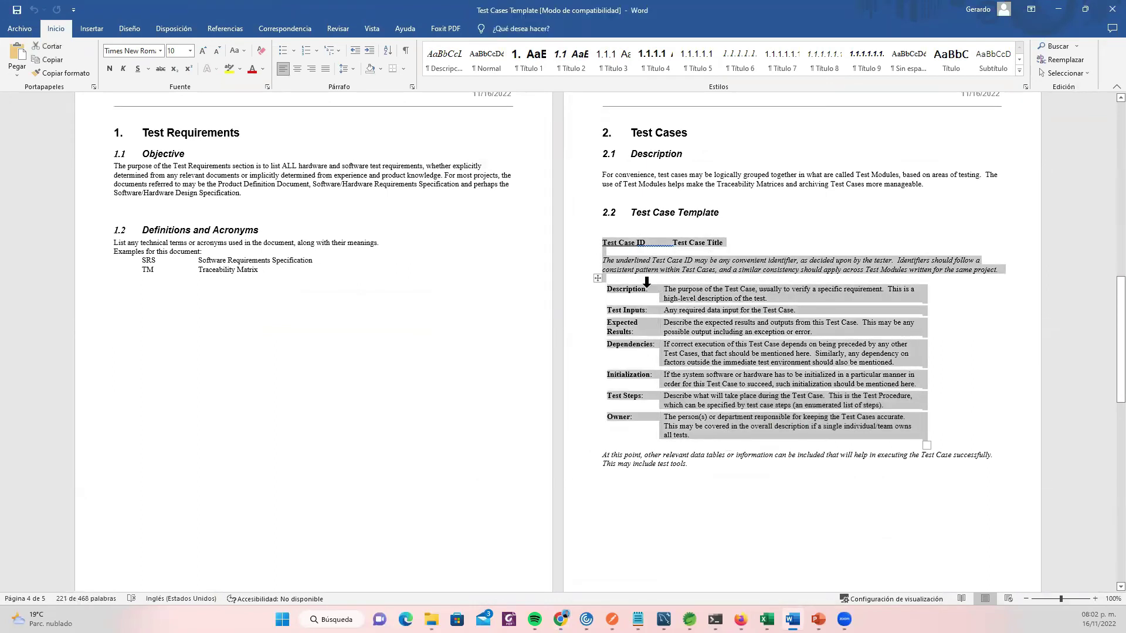
click(679, 404)
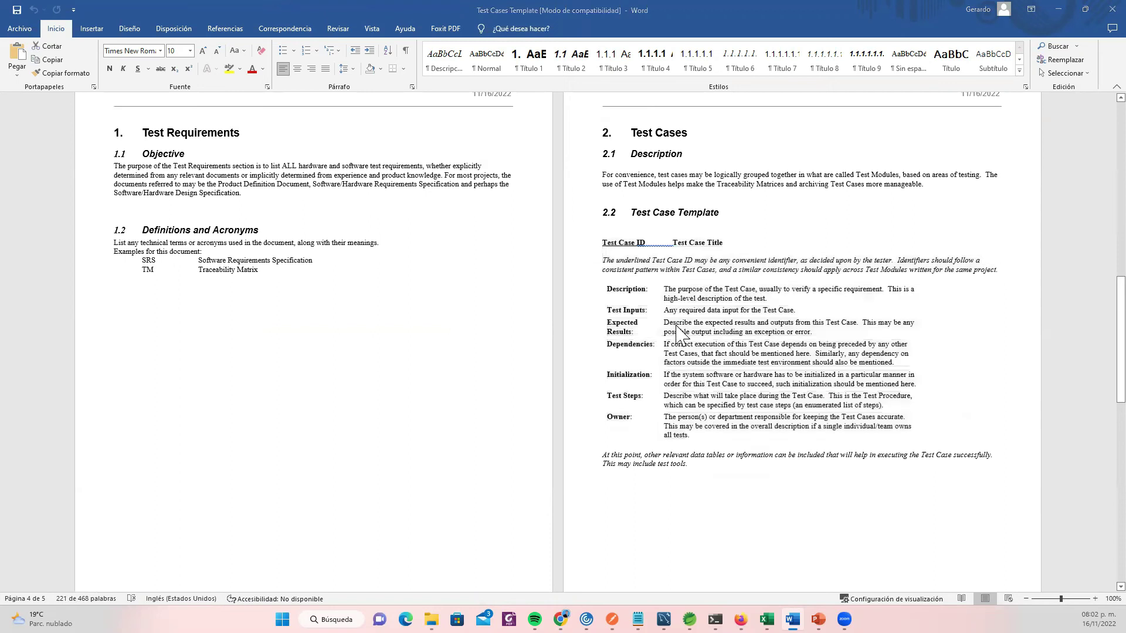
key(alt+Tab)
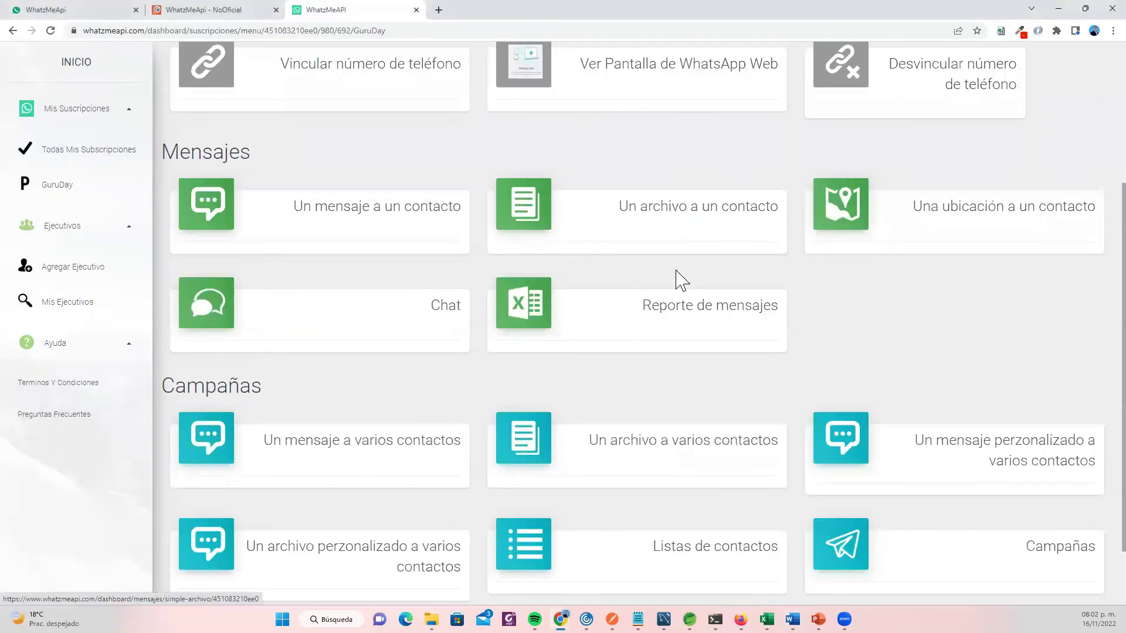
key(alt+Tab)
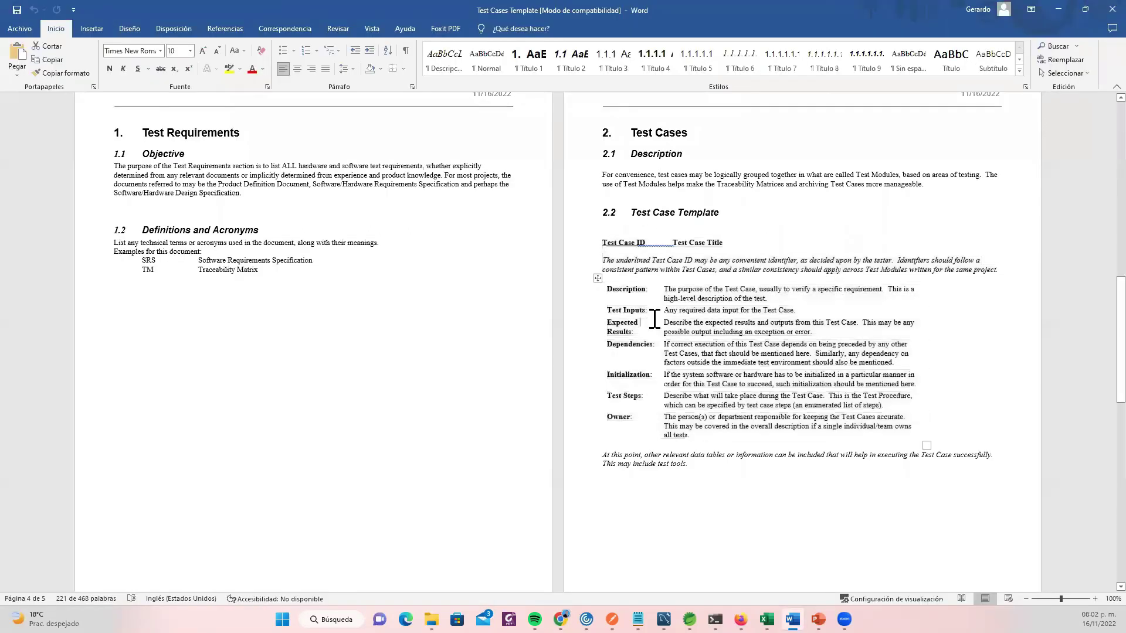
Step: Highlight the explanations of the Description and Test Inputs fields in the test case template table
double_click(634, 287)
drag(634, 287, 668, 289)
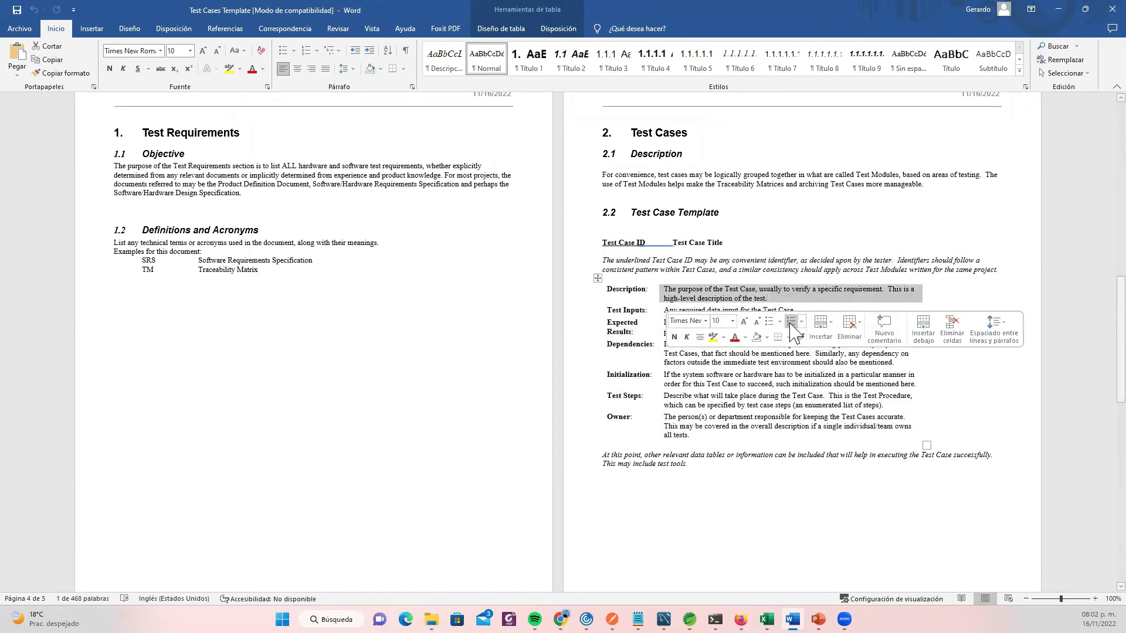
click(762, 299)
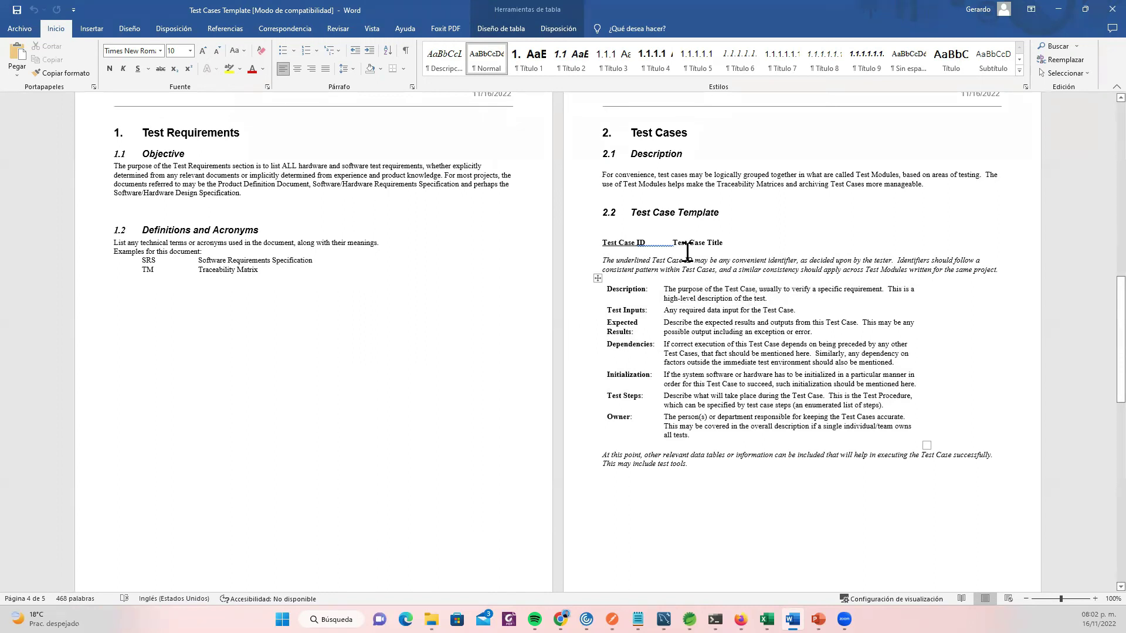
double_click(634, 310)
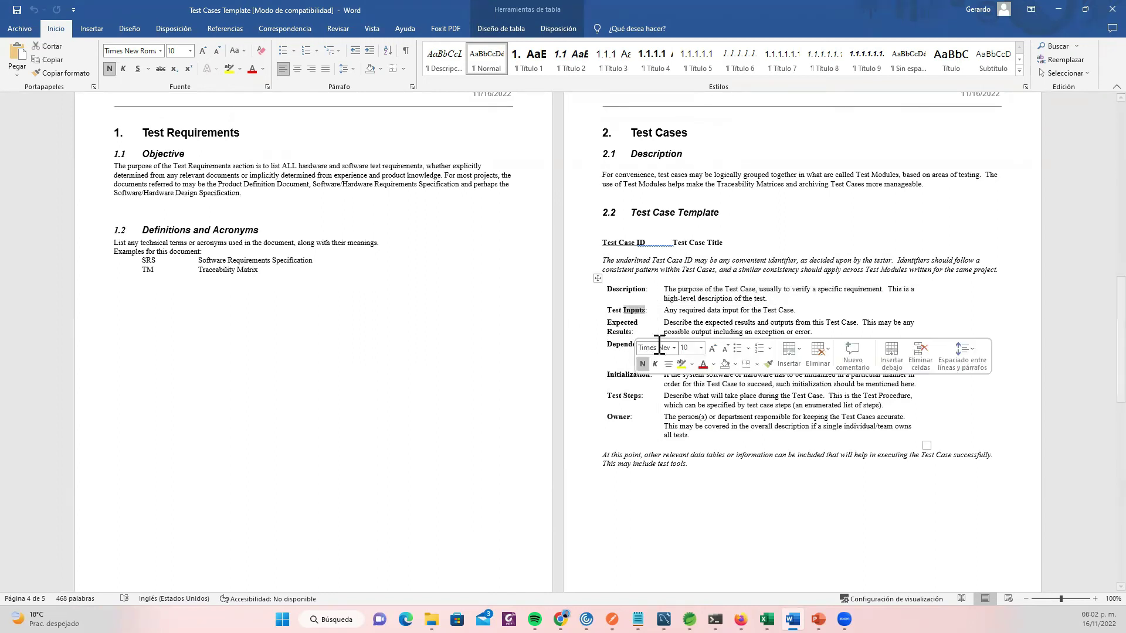
double_click(672, 309)
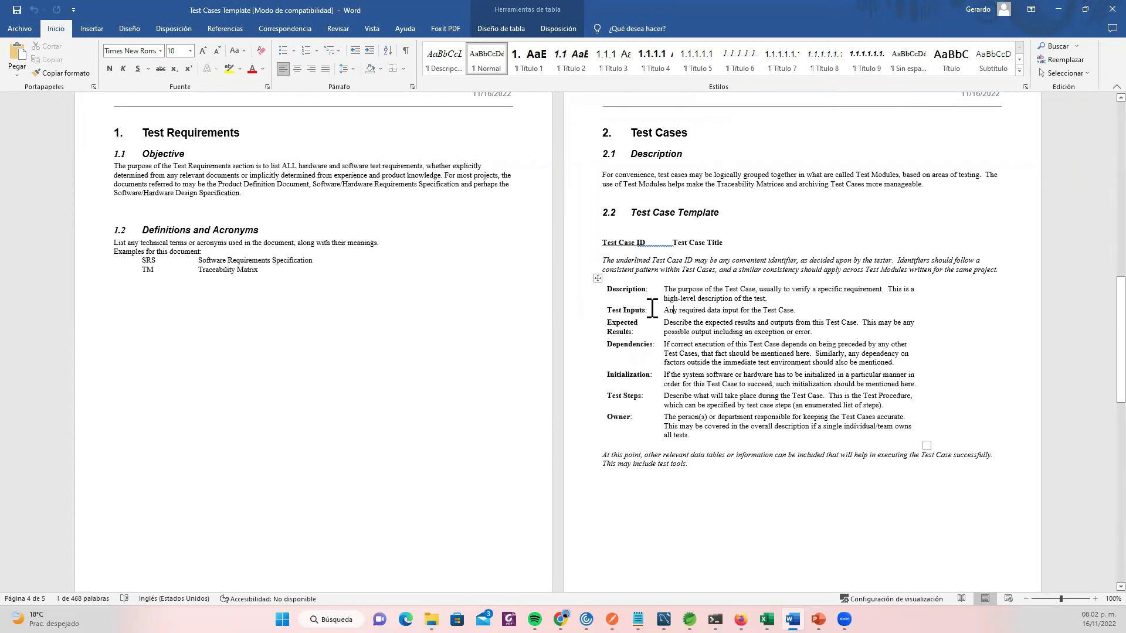
double_click(633, 309)
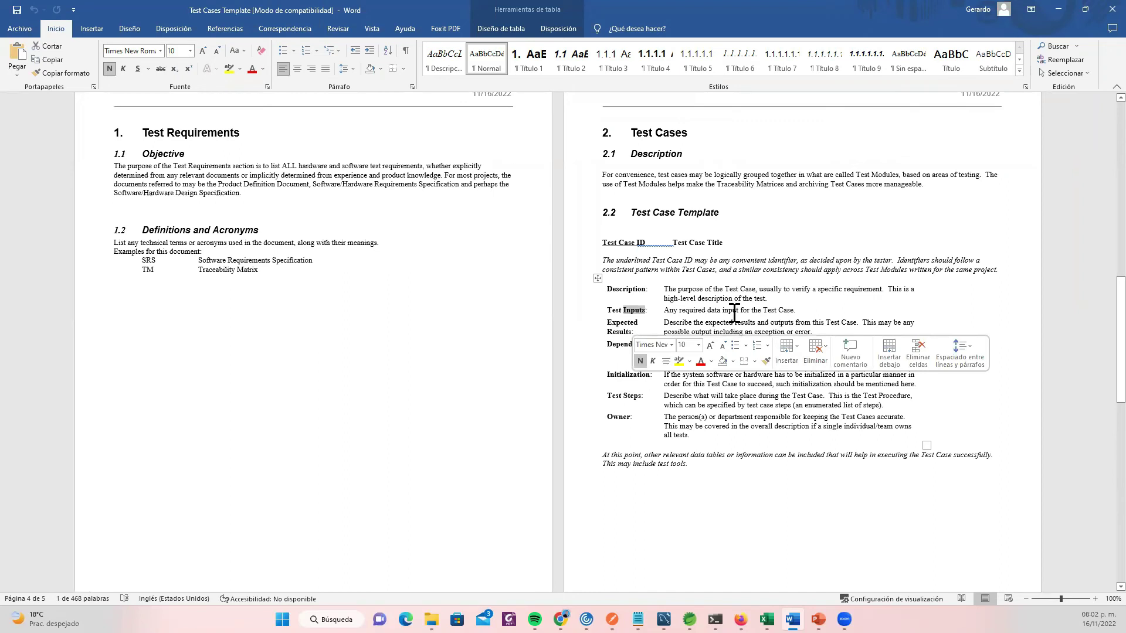
drag(666, 309, 793, 310)
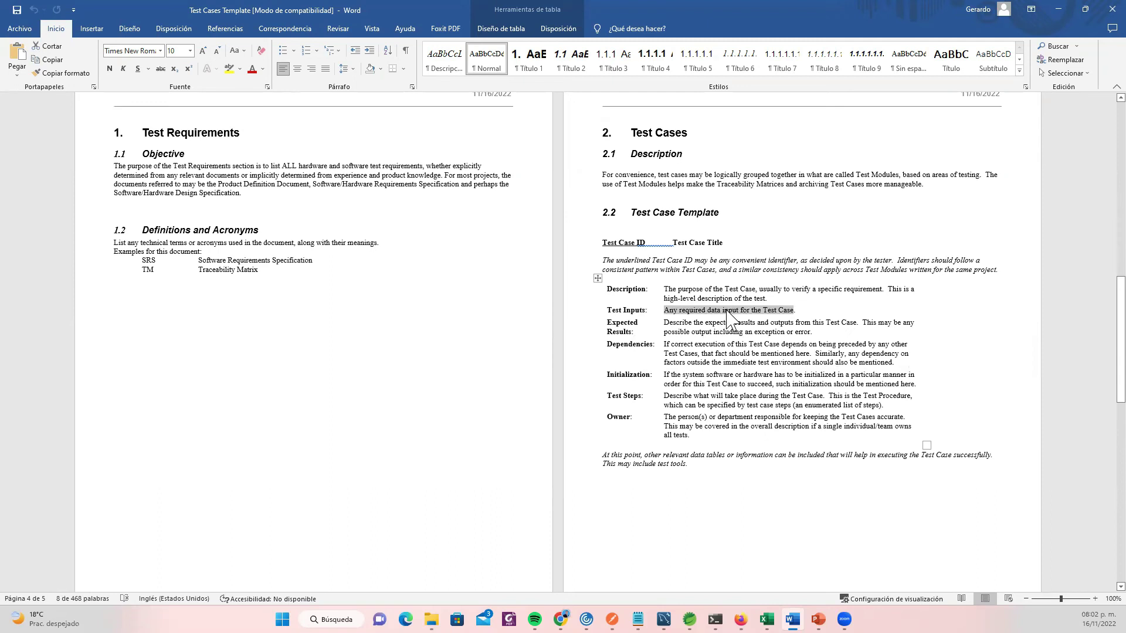
Step: Check the GuruDay options in WhatzMeApi and return to Word to highlight the explanation of the Expected Results field
key(alt+Tab)
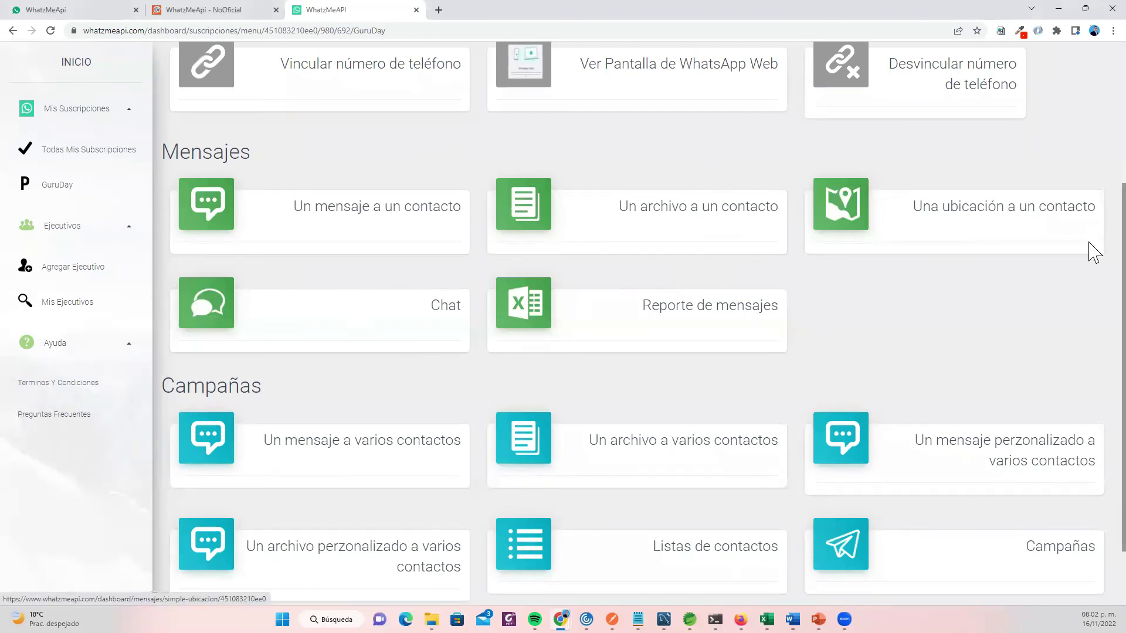
scroll(1091, 176, up, 1)
scroll(1094, 176, up, 3)
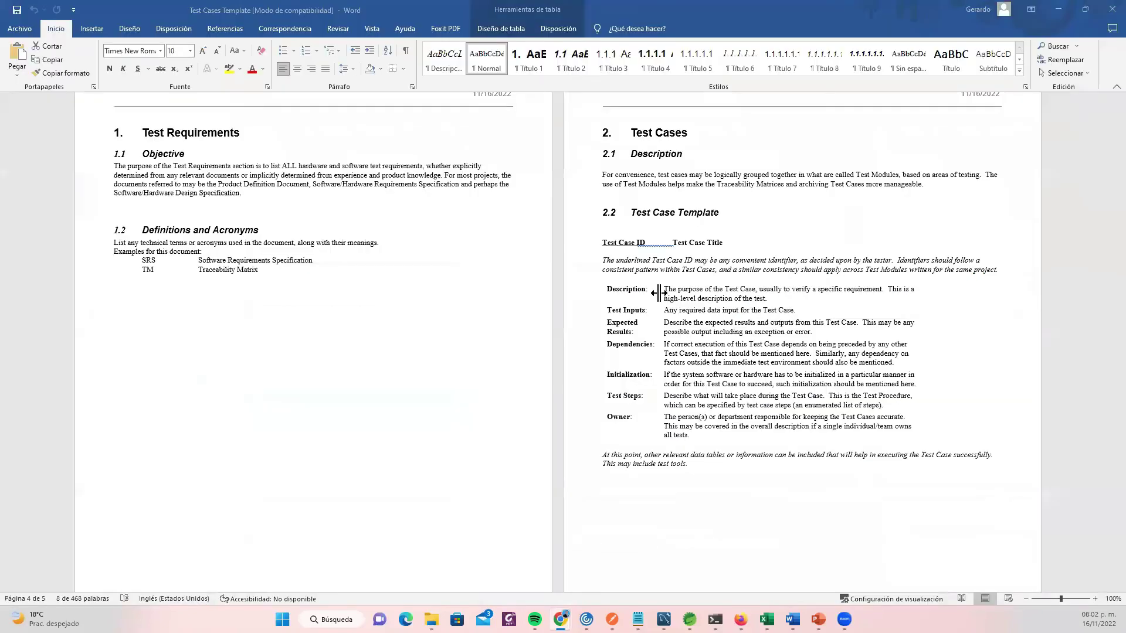
key(alt+Tab)
click(648, 312)
click(677, 311)
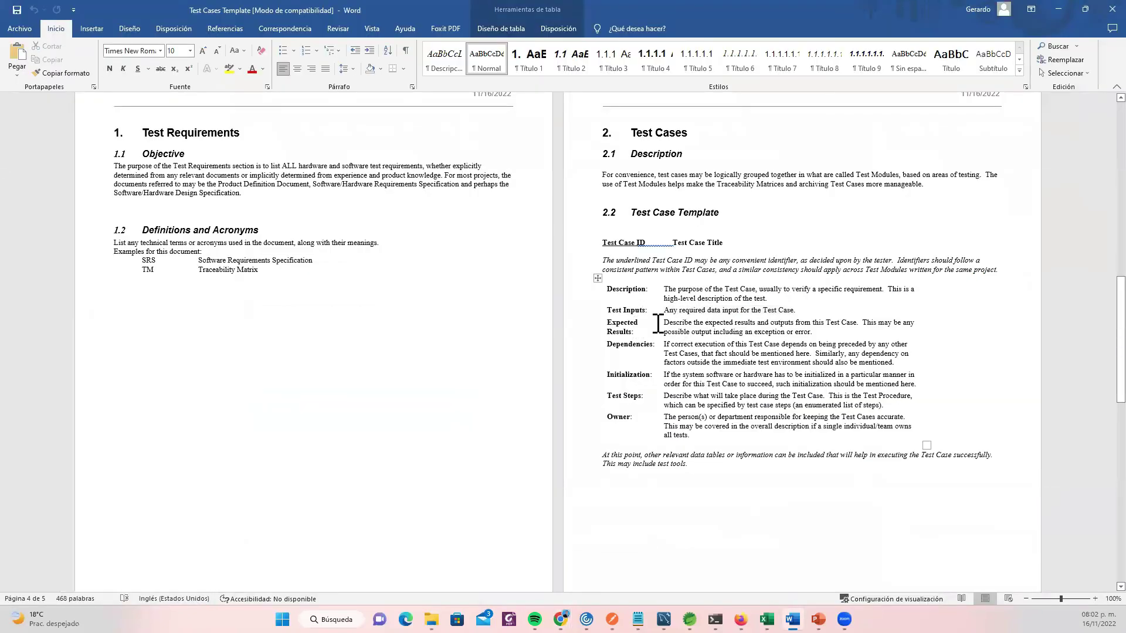
drag(669, 324, 828, 335)
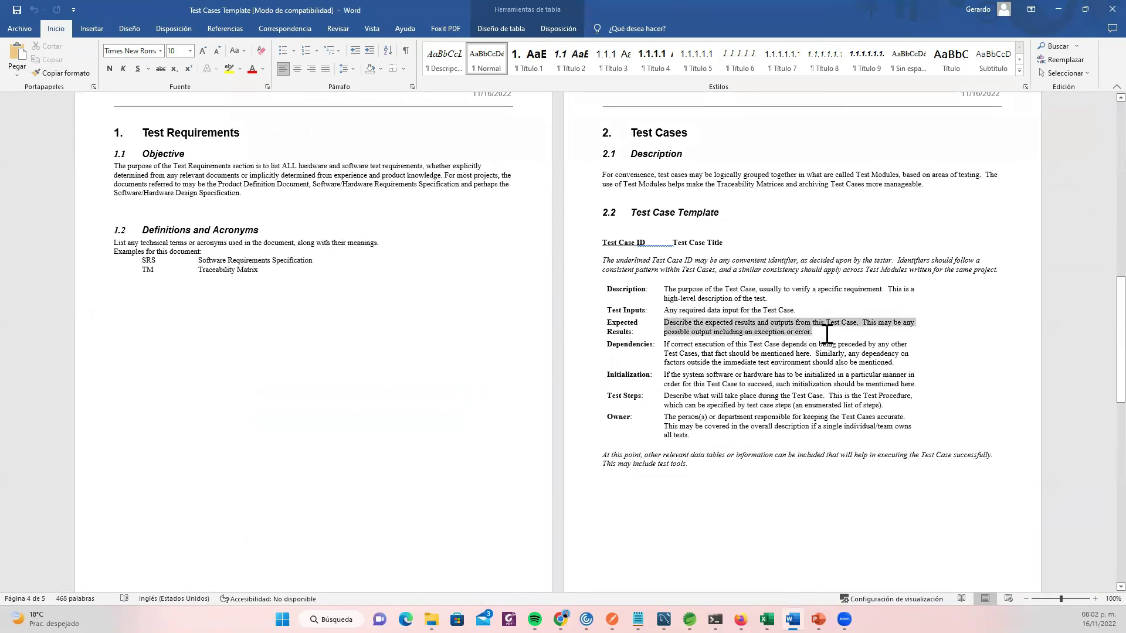
click(667, 345)
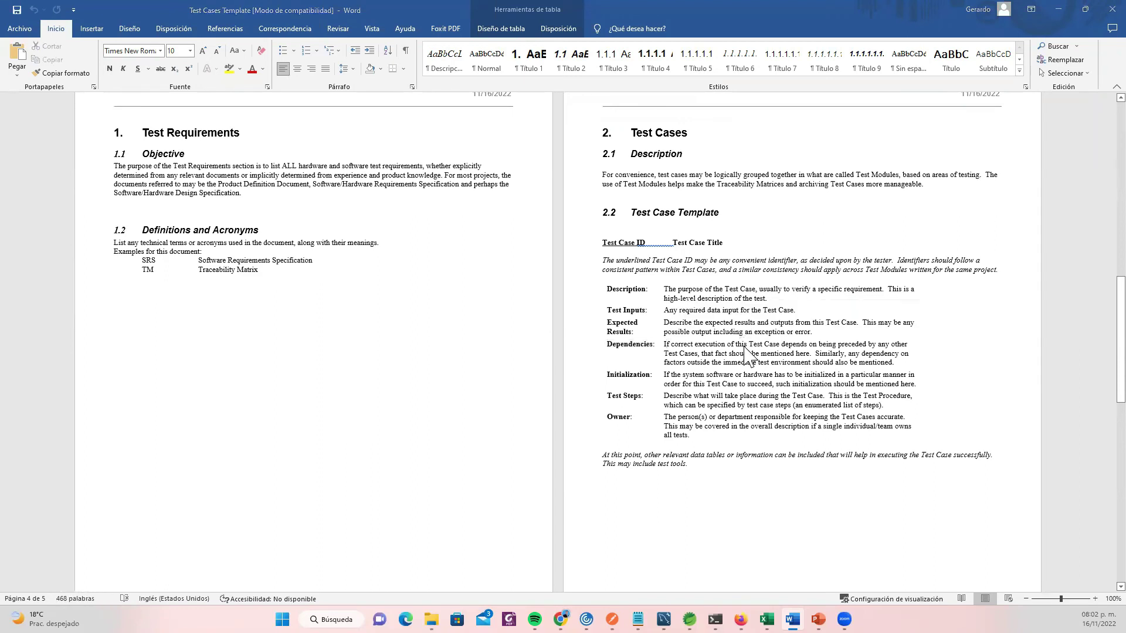
Step: View the GuruDay tools in WhatzMeApi again and return to Word to highlight the Initialization field label
key(alt+Tab)
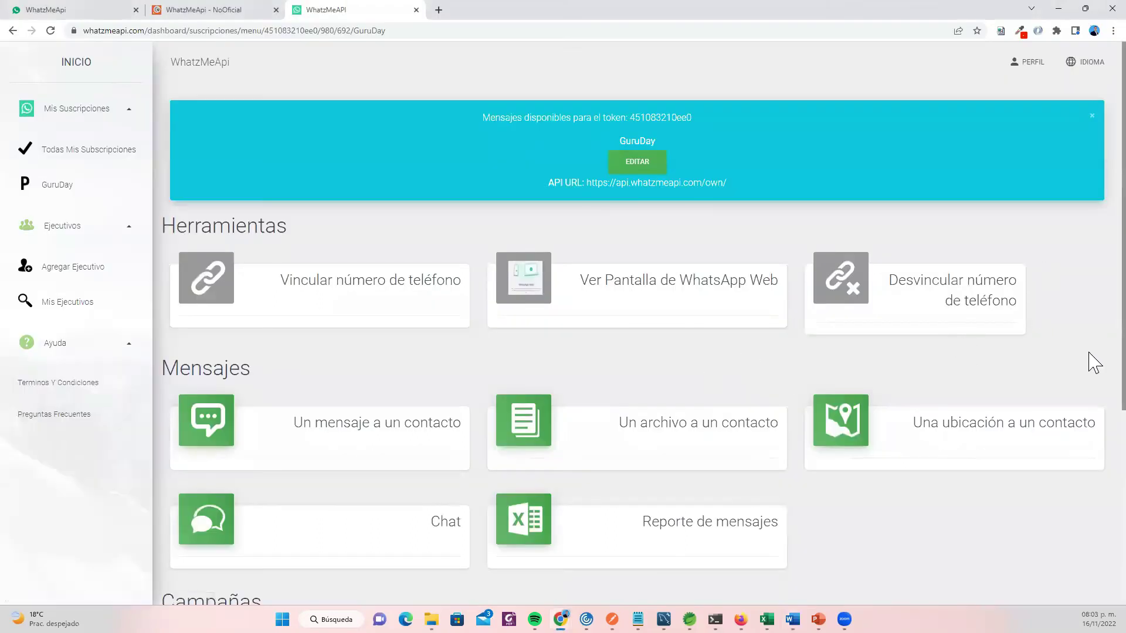
scroll(1093, 370, down, 1)
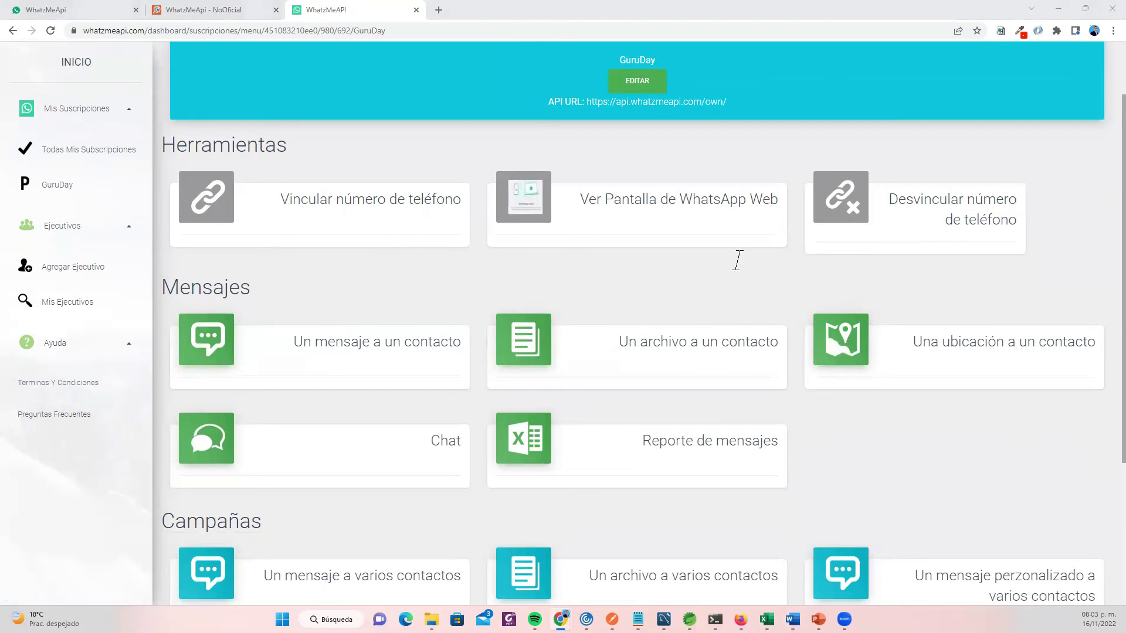
key(alt+Tab)
double_click(629, 378)
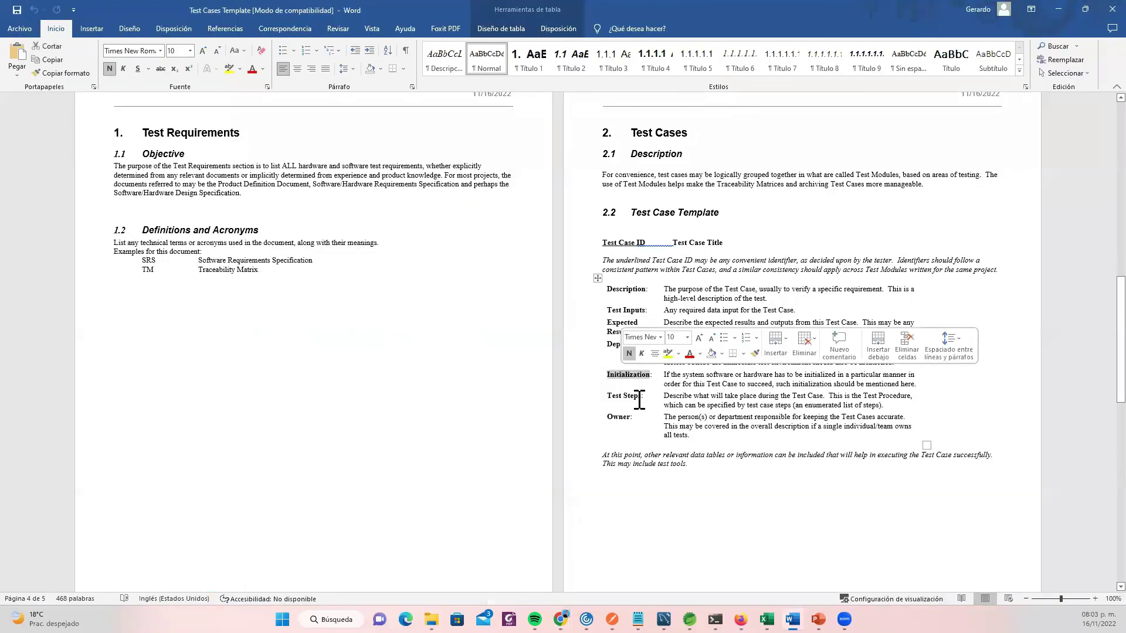
Step: Review the GuruDay options in WhatzMeApi and return to Word to highlight the explanation of the Test Steps field
click(683, 381)
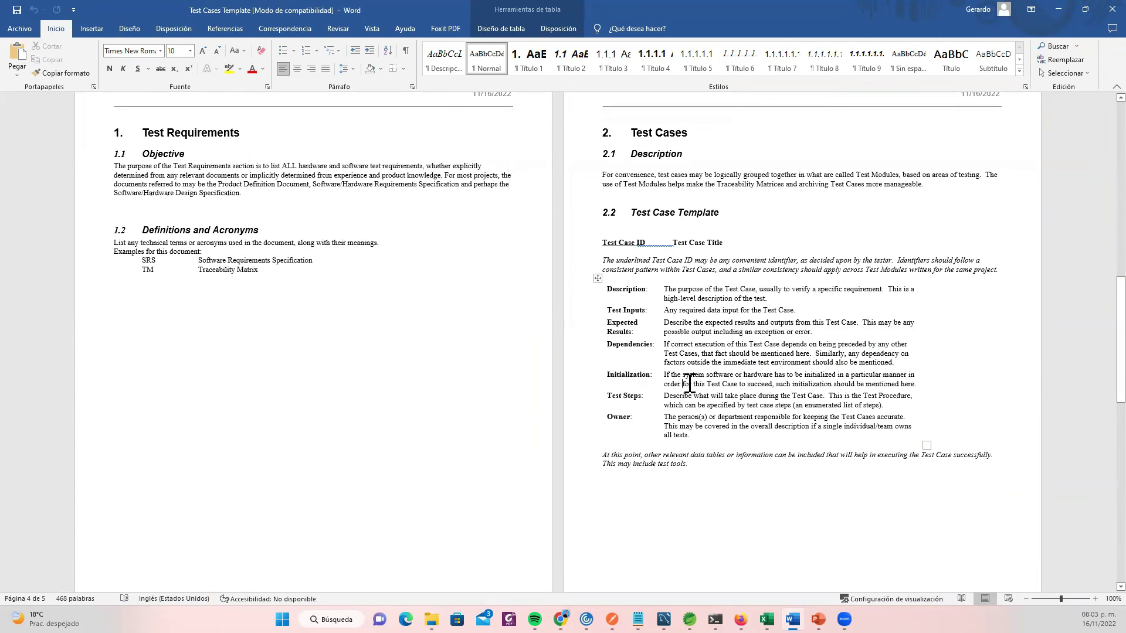
key(alt+Tab)
scroll(1090, 405, down, 2)
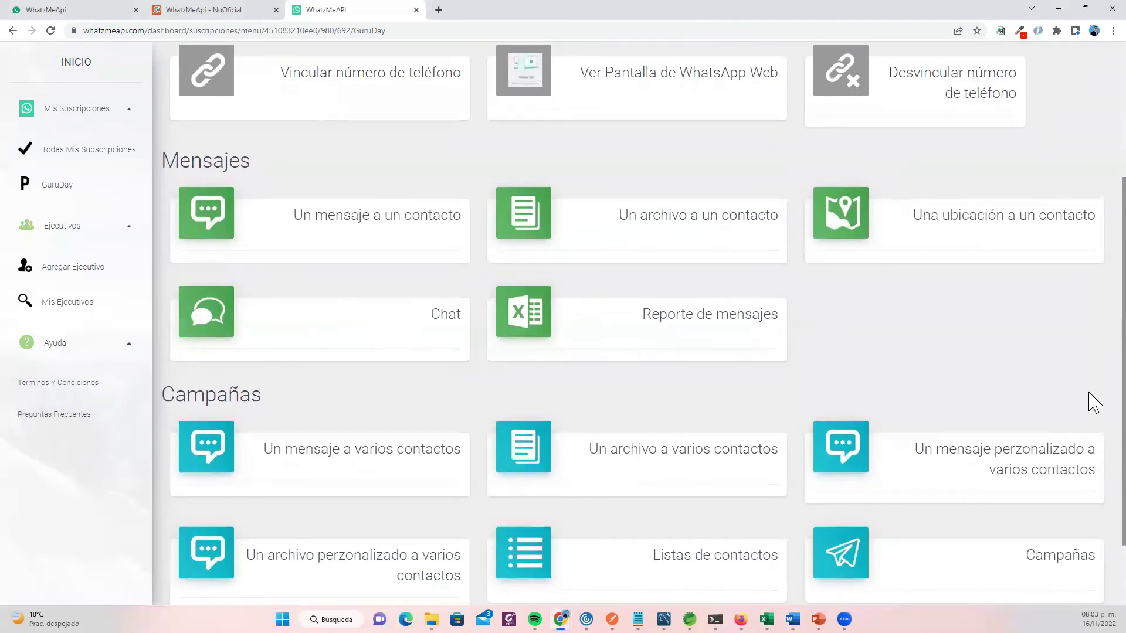
scroll(1091, 399, up, 2)
scroll(1092, 393, down, 1)
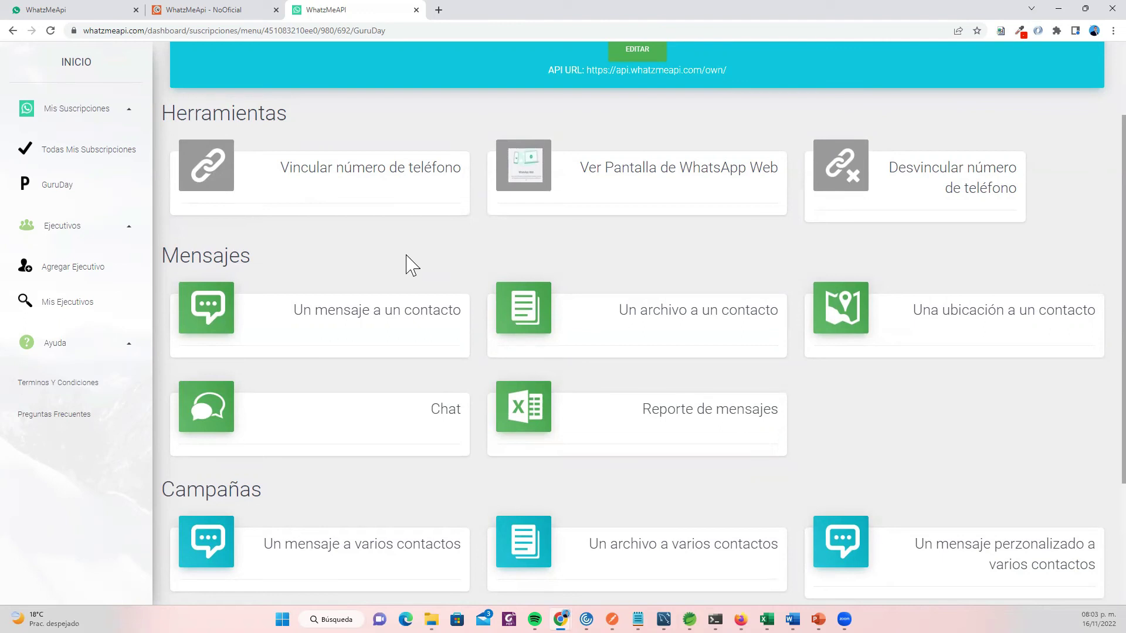
key(alt+Tab)
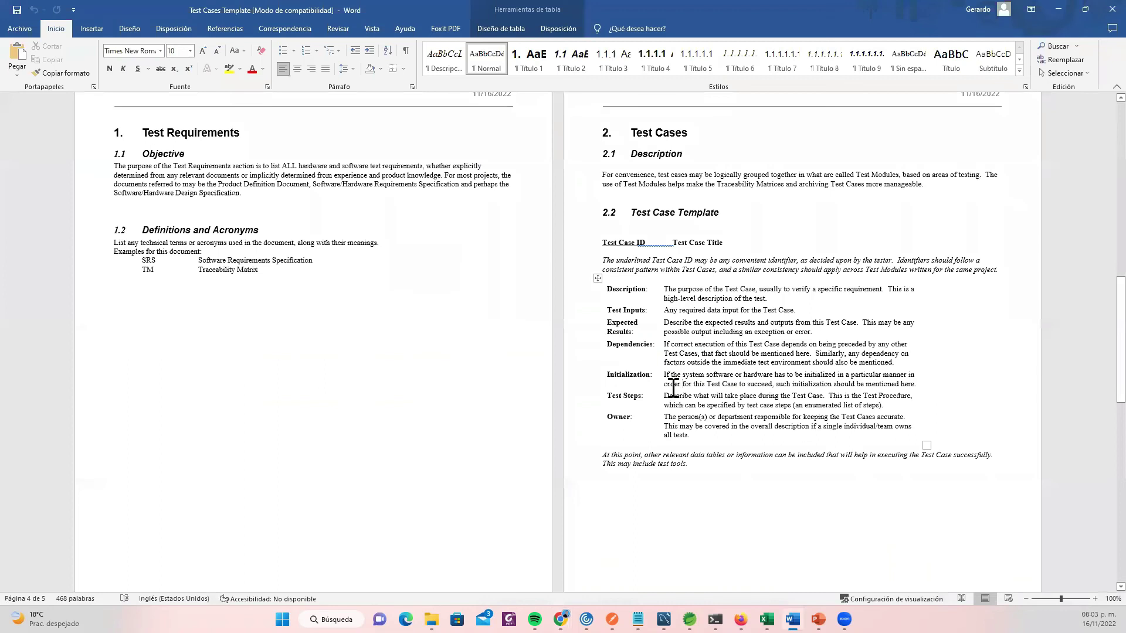
drag(670, 397, 885, 406)
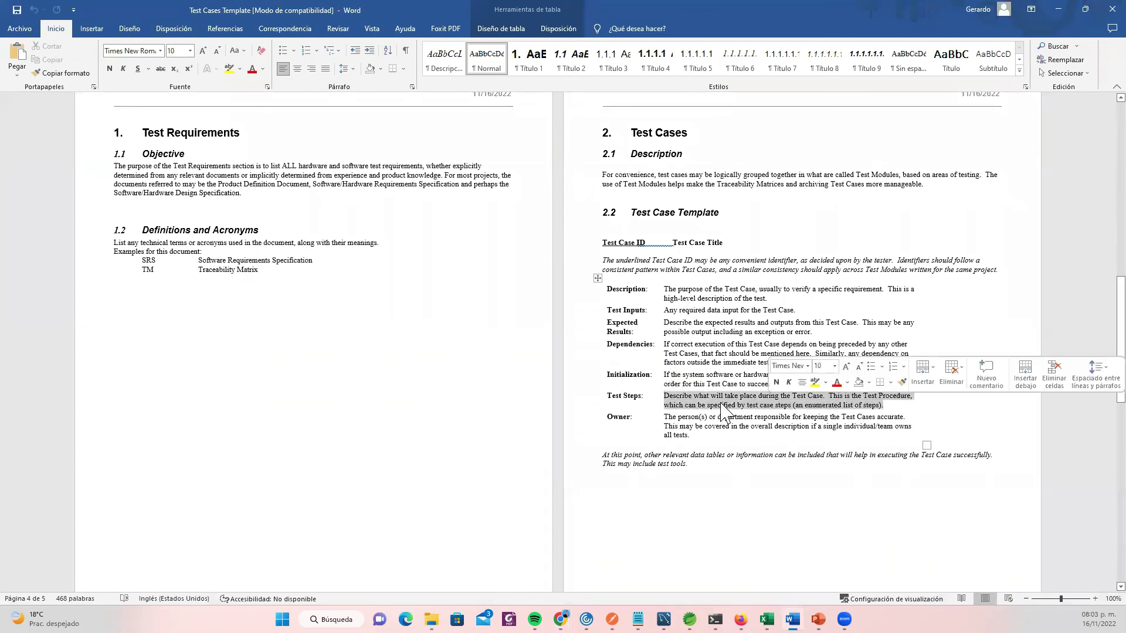
click(670, 398)
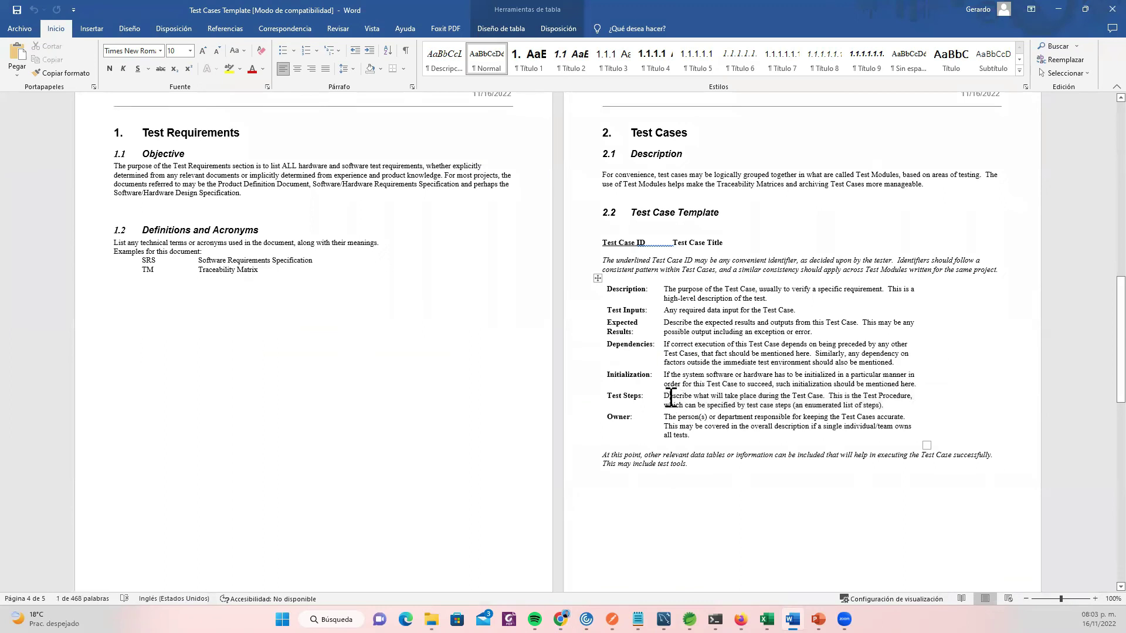
double_click(670, 397)
double_click(683, 399)
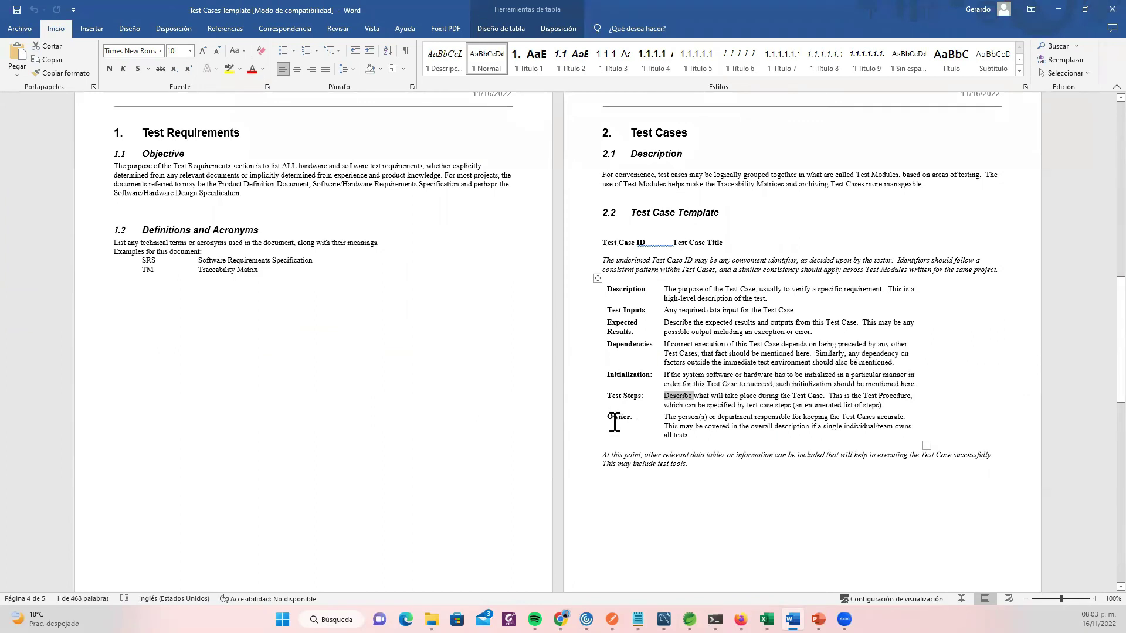
Step: Highlight the full explanation of the Owner field in the test case template table
click(692, 419)
click(657, 420)
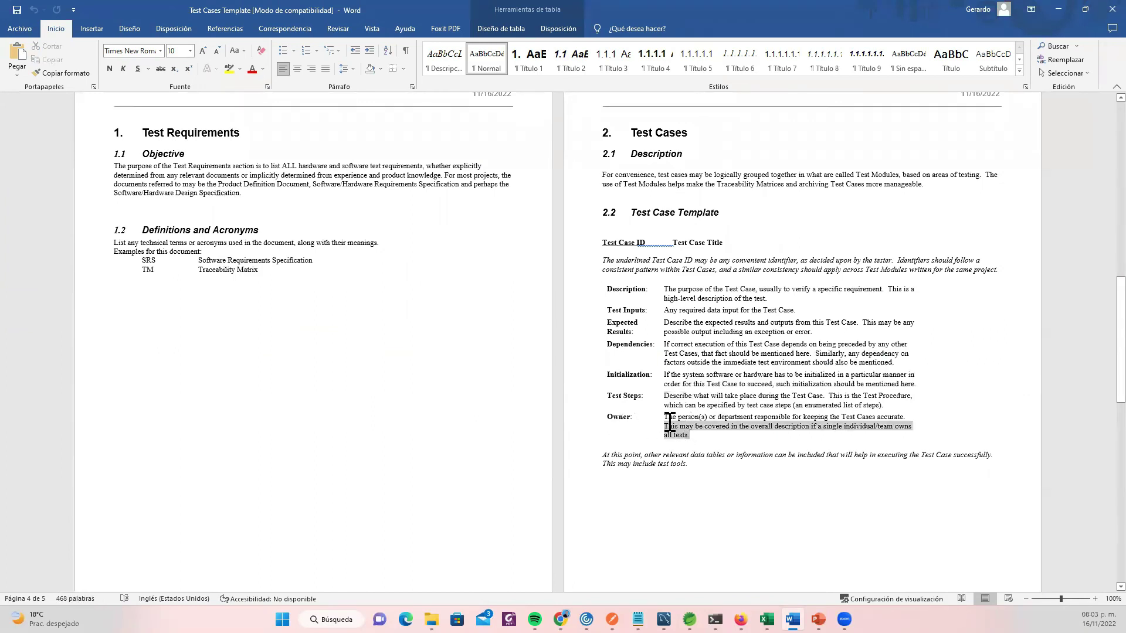
drag(689, 445, 661, 417)
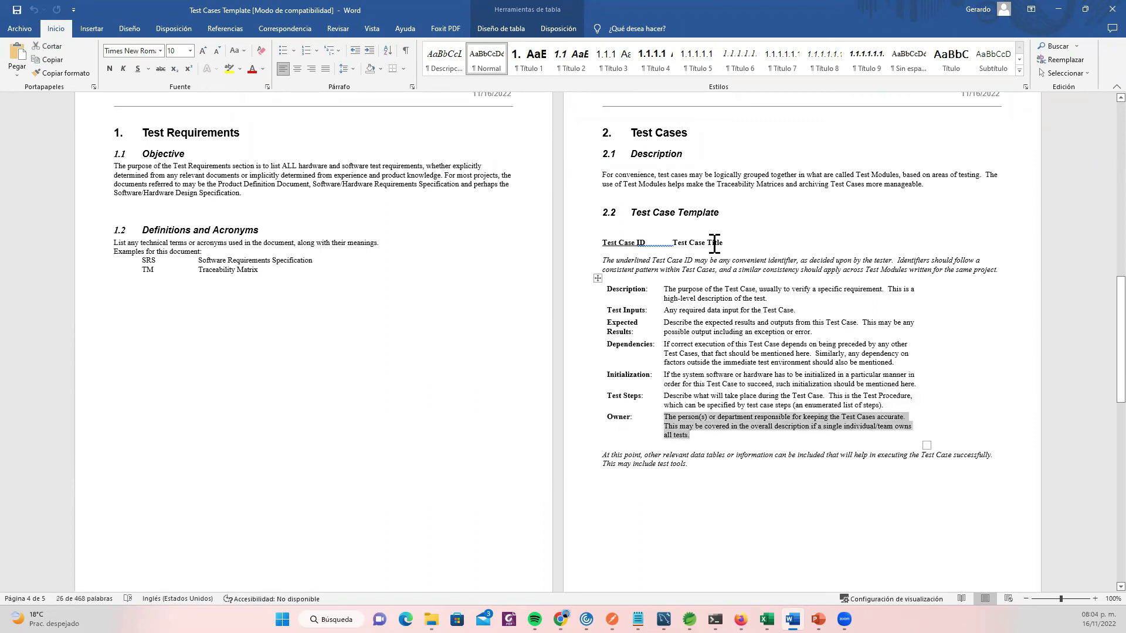
Step: Open the form for sending a file to one contact in WhatzMeApi and compare it with the Word template
key(alt+Tab)
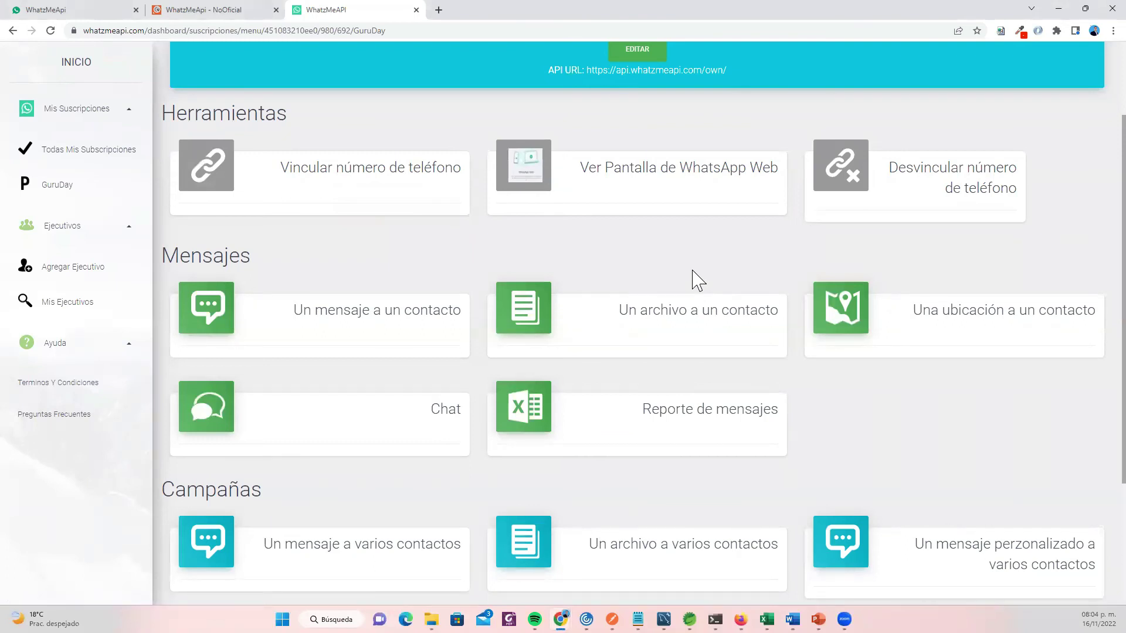
click(695, 321)
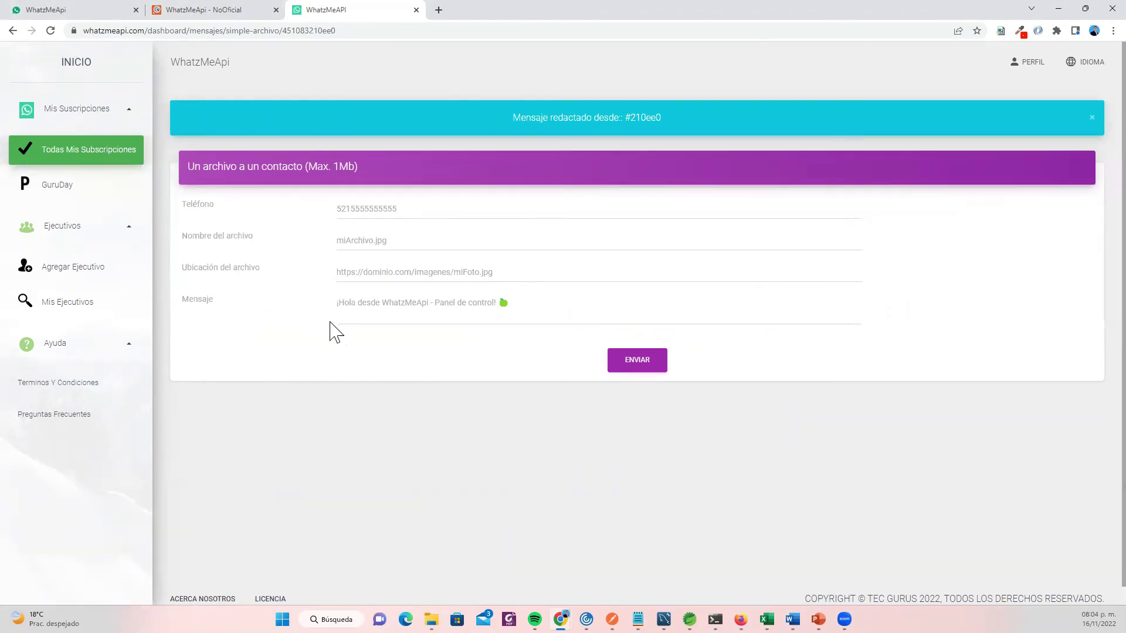
key(alt+Tab)
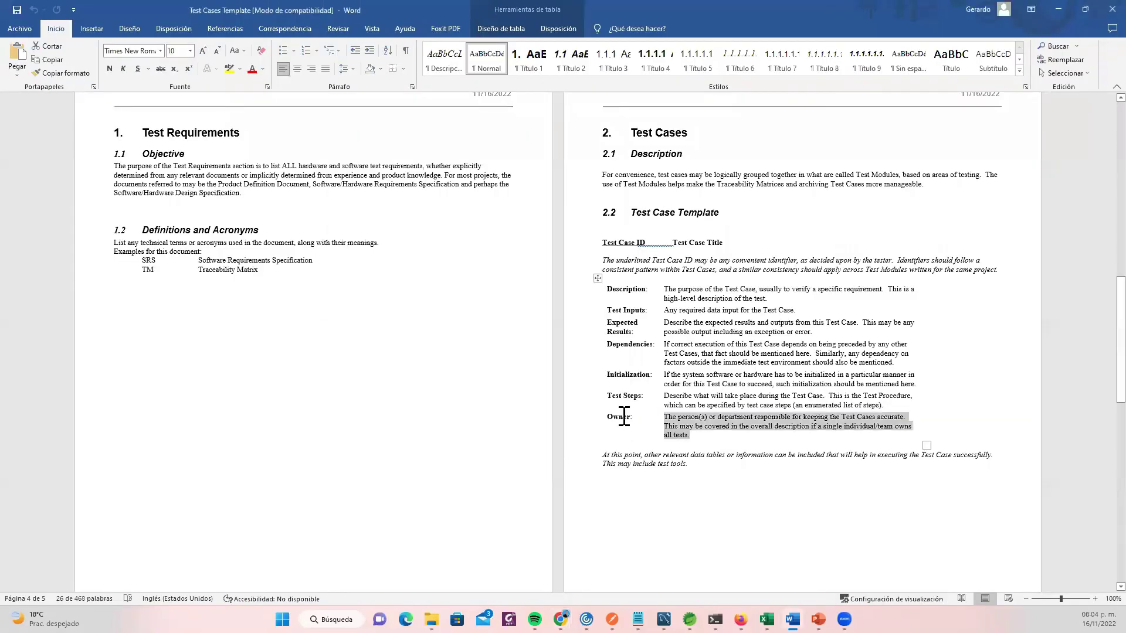
click(699, 420)
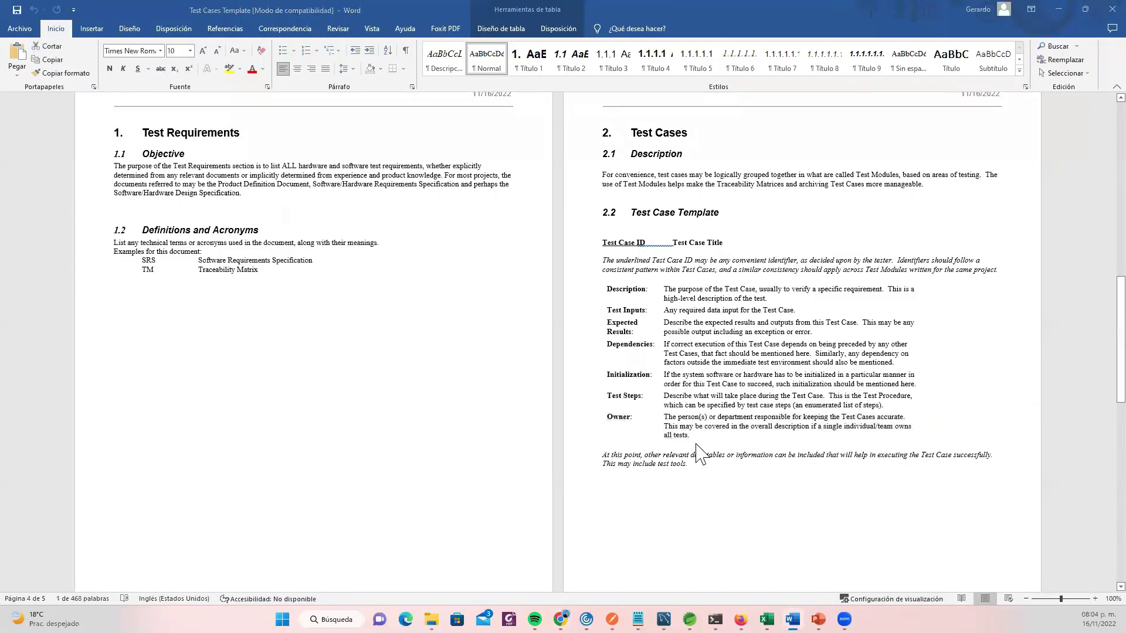
key(alt+Tab)
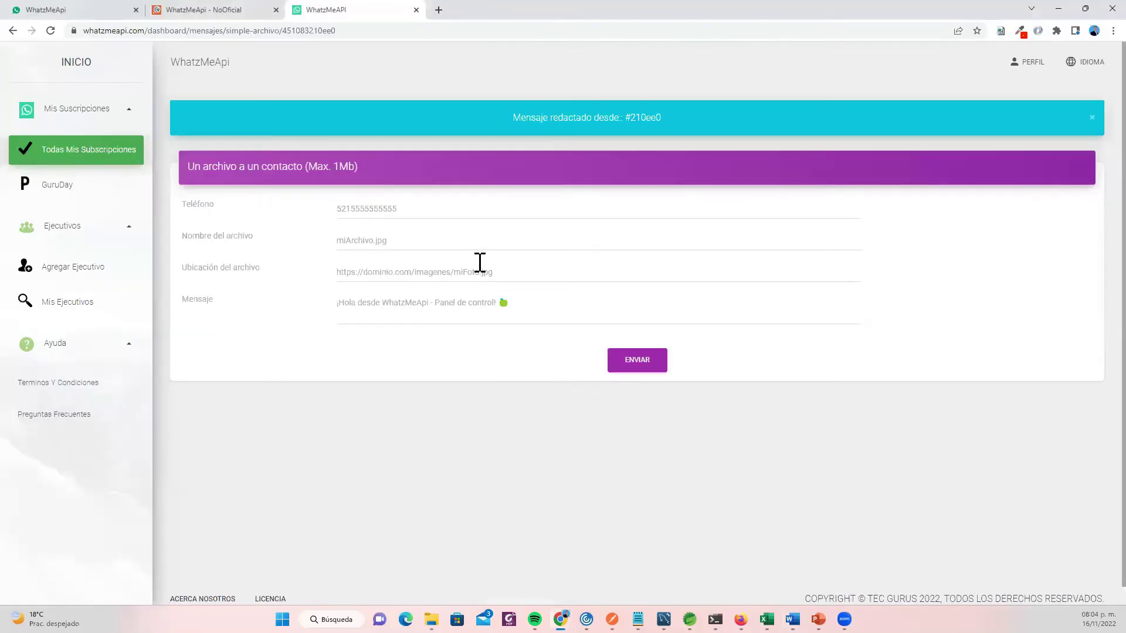
Step: Paste the recipient's phone number into the single-contact file form and view the recipient's chat in WhatsApp Web
click(398, 213)
key(ctrl+v)
key(alt+Tab)
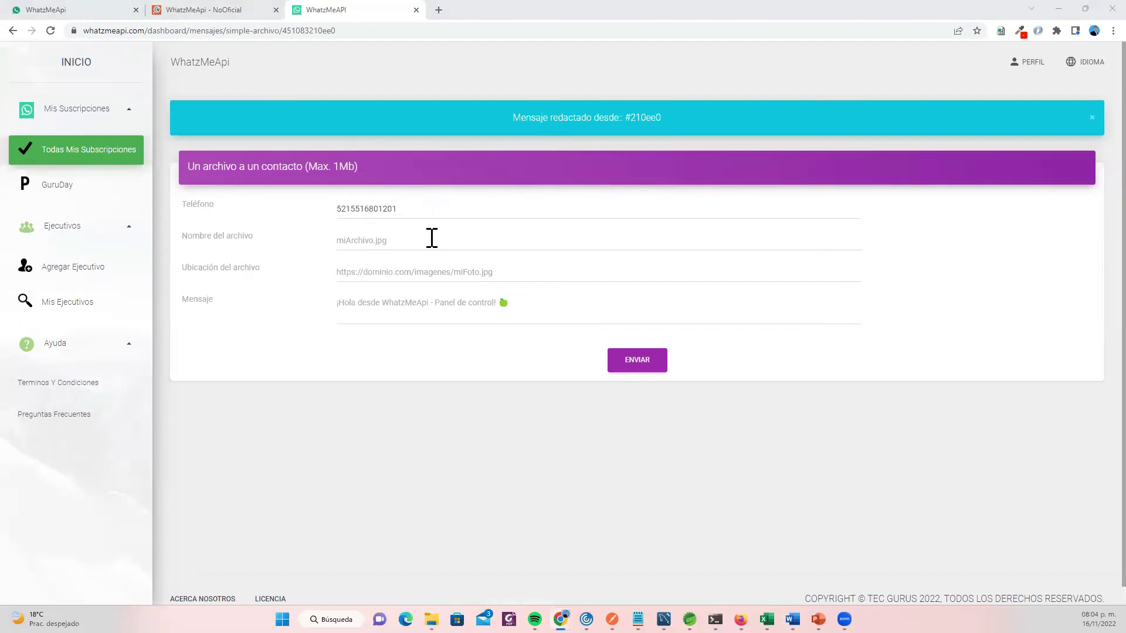
key(alt+Tab)
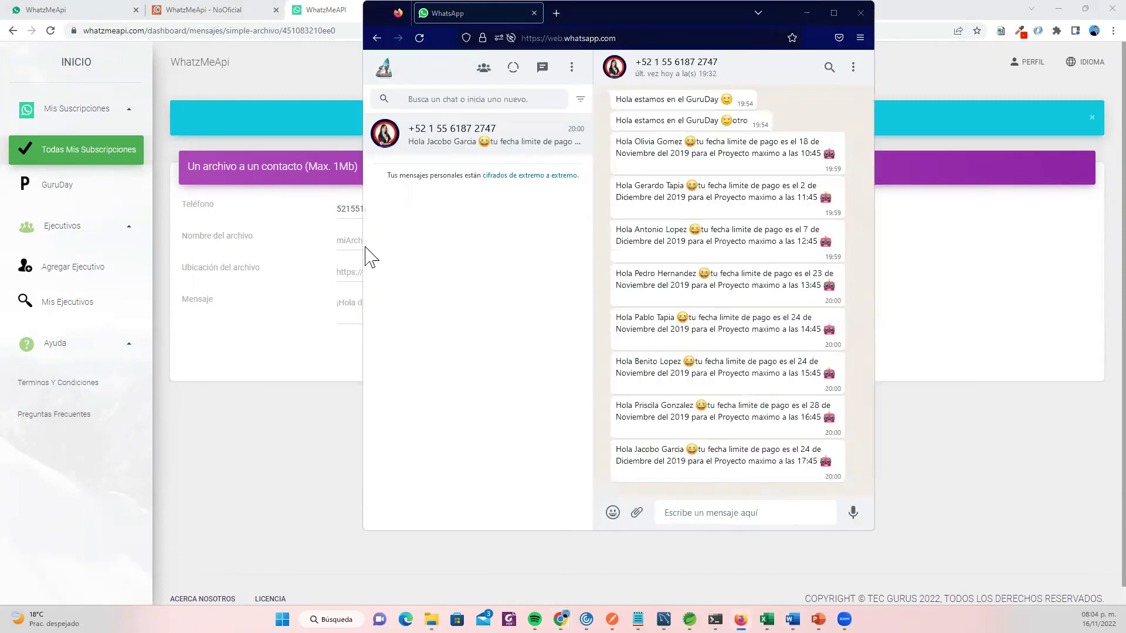
key(alt+Tab)
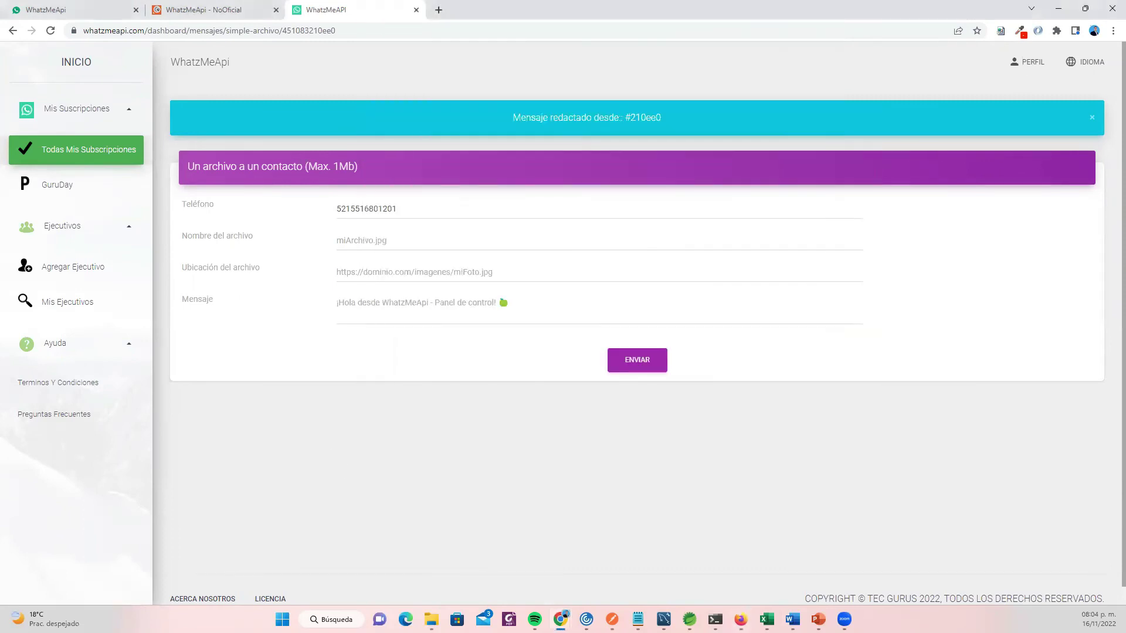
key(alt+Tab)
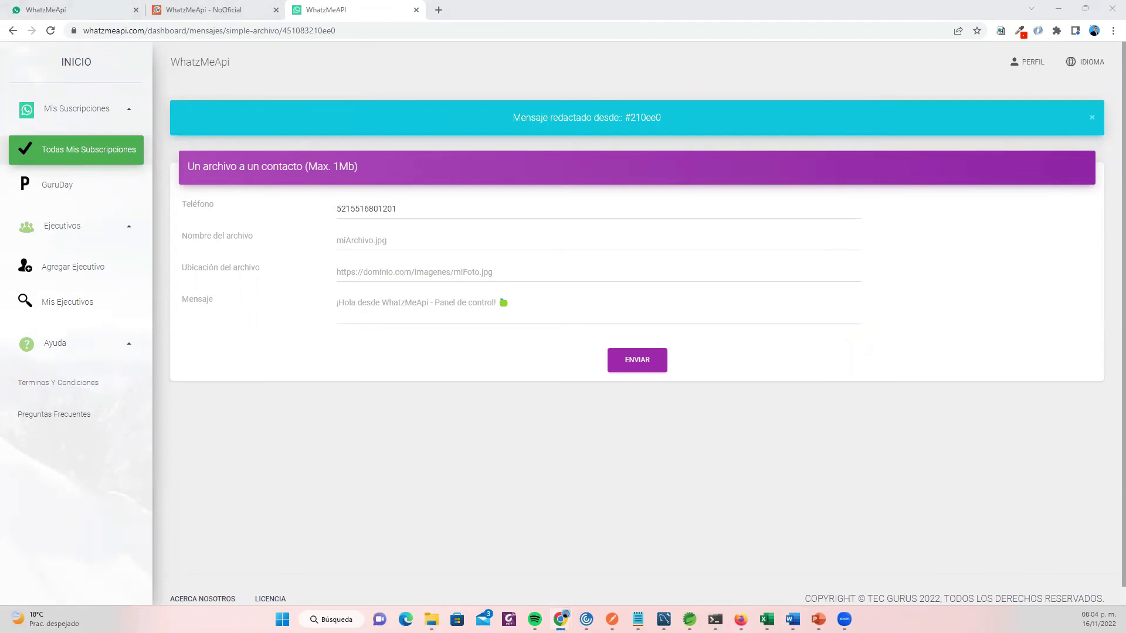
click(393, 241)
text(archivo.jpg)
text(https://www.tecgurus.net/assets/iconos/desarrollo-web-icono.png)
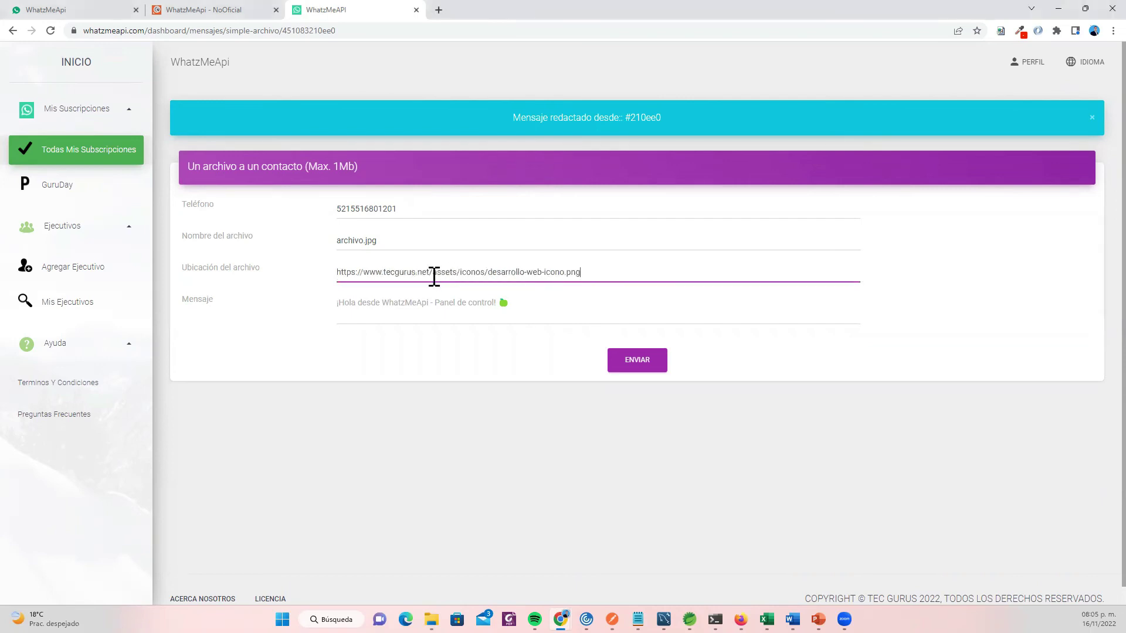
drag(594, 273, 291, 271)
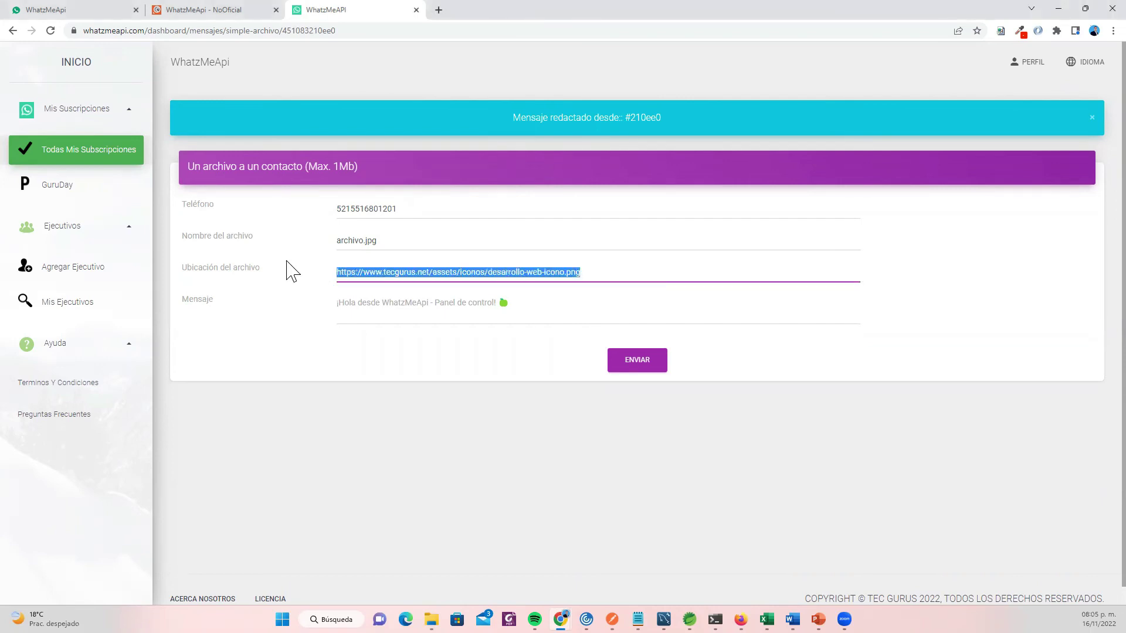
click(507, 237)
text(png)
Step: Write the message "Hola te invito a nuestro curso de desarrollo web" with a sunglasses emoji and send the file
click(425, 311)
text(Ho)
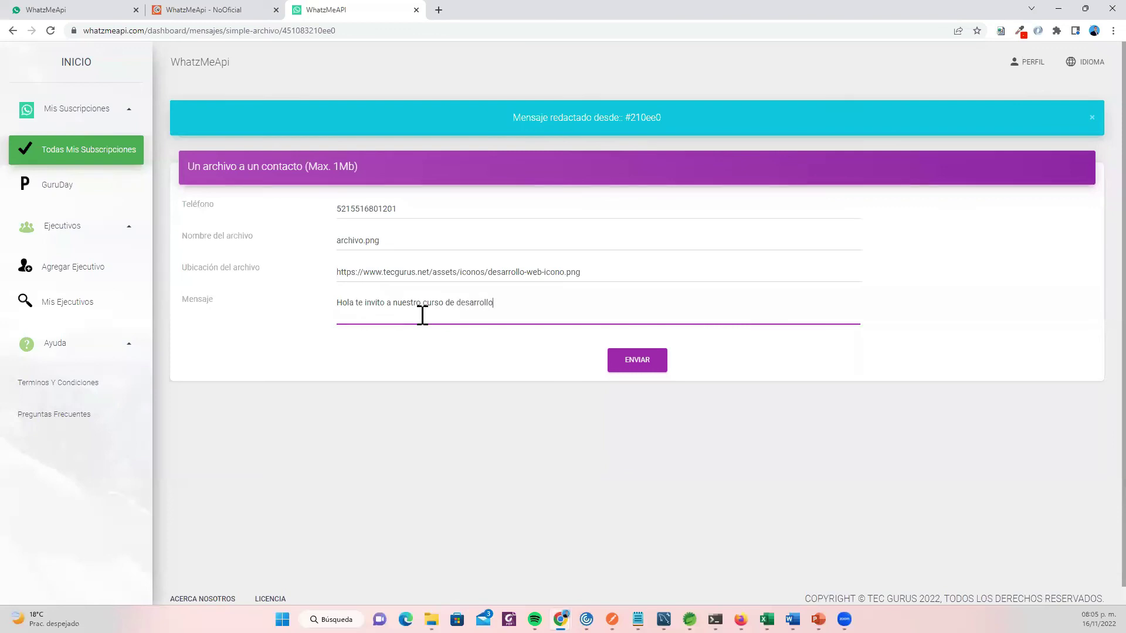
right_click(527, 309)
click(554, 322)
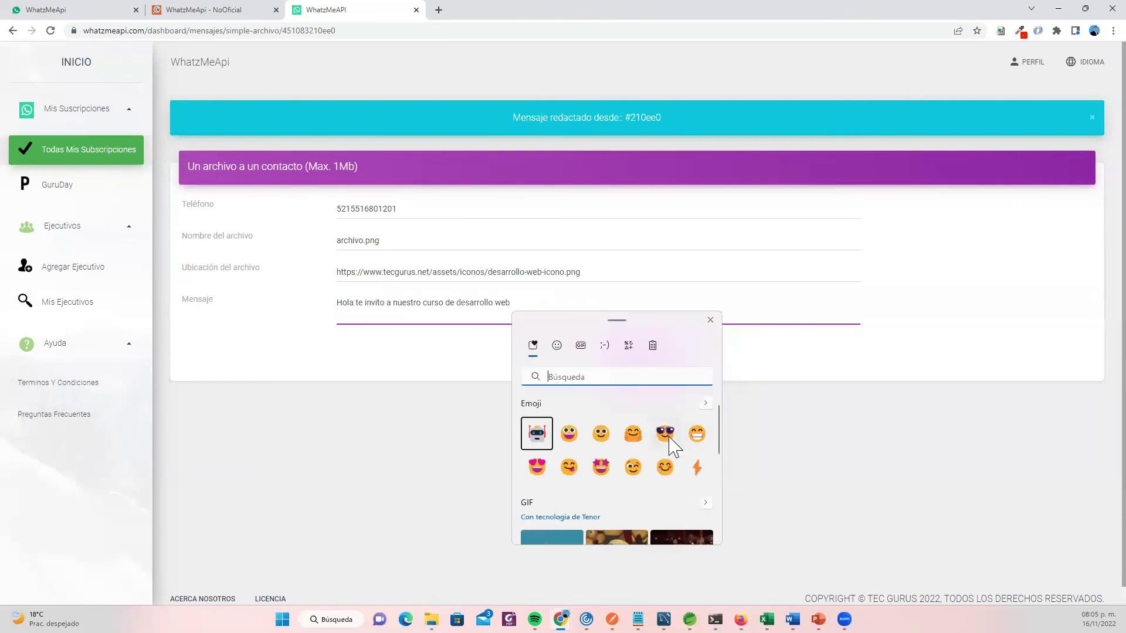
click(669, 437)
click(644, 366)
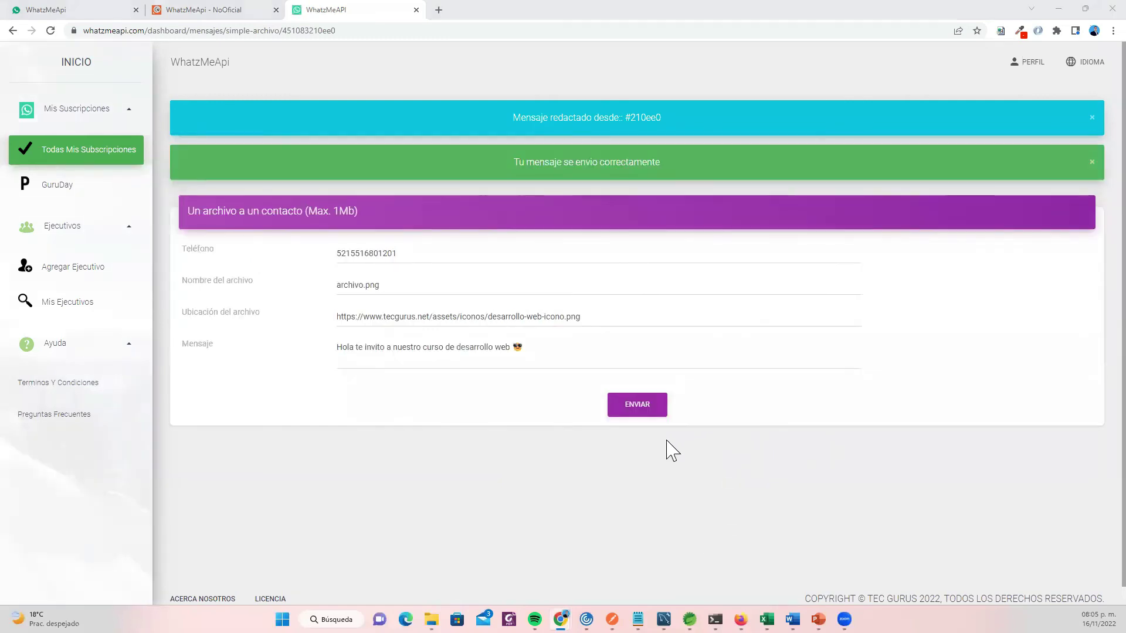
Step: Check the received image in WhatsApp Web and highlight its caption, then return to WhatzMeApi
key(alt+Tab)
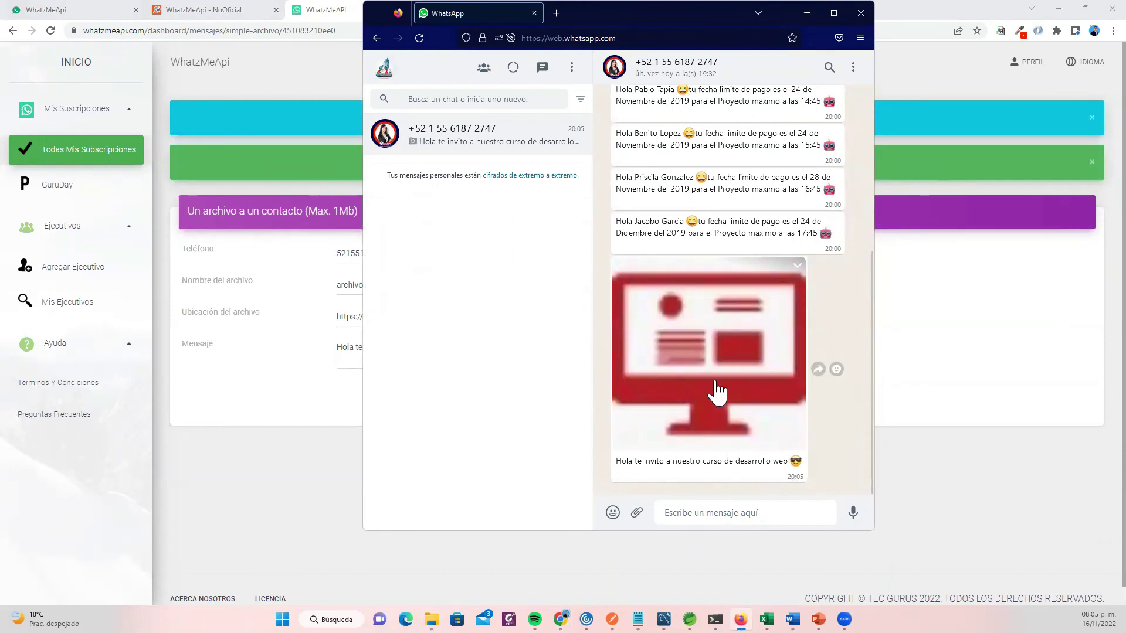
drag(643, 461, 760, 484)
click(299, 486)
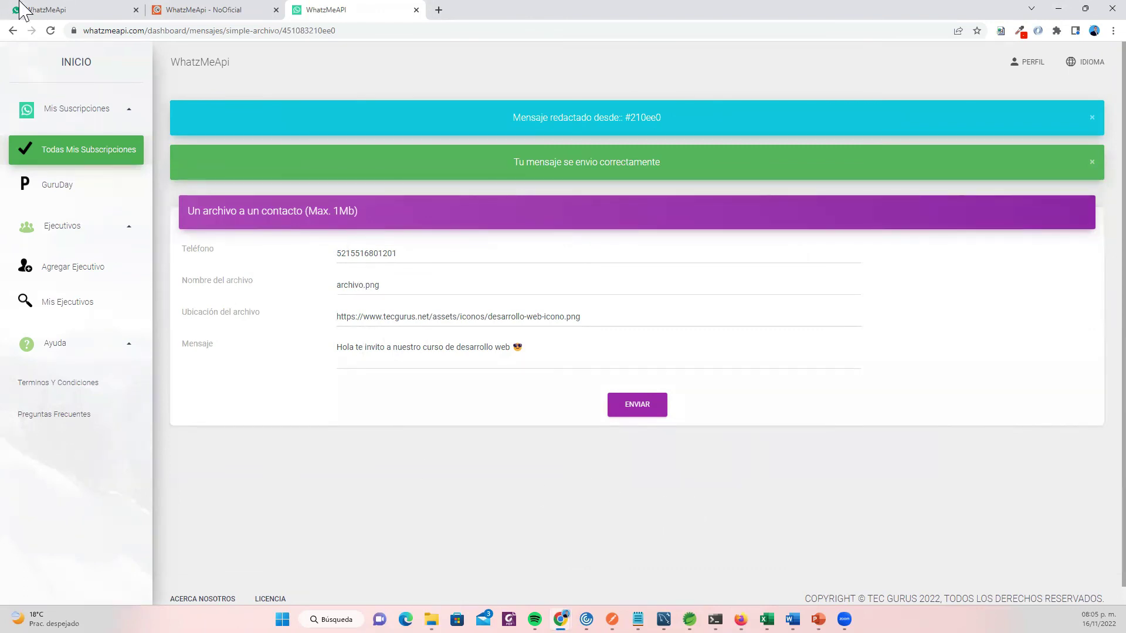
Step: Switch to Postman and open the Enviar Archivo request in the WhatzMeApi - NoOficial collection
click(179, 19)
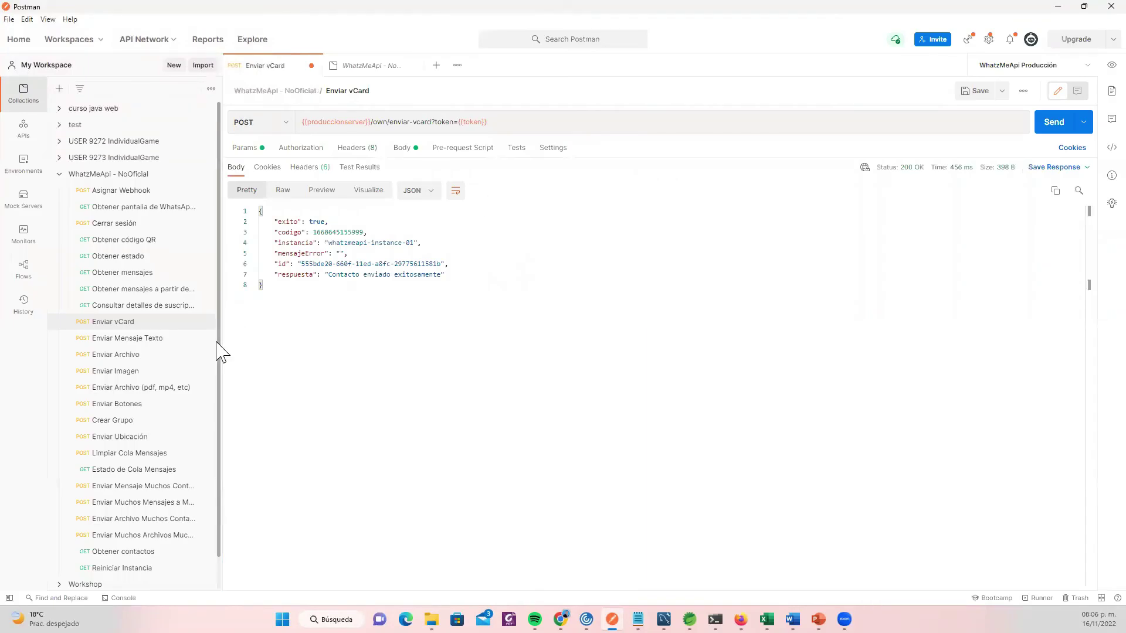
scroll(217, 357, down, 1)
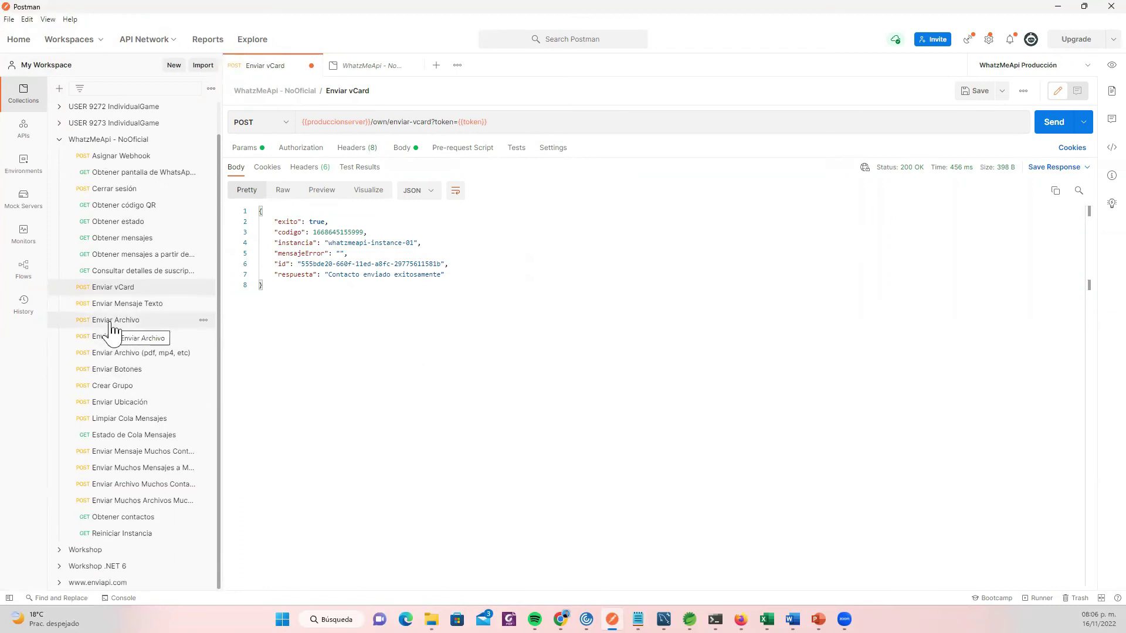
key(ctrl+Tab)
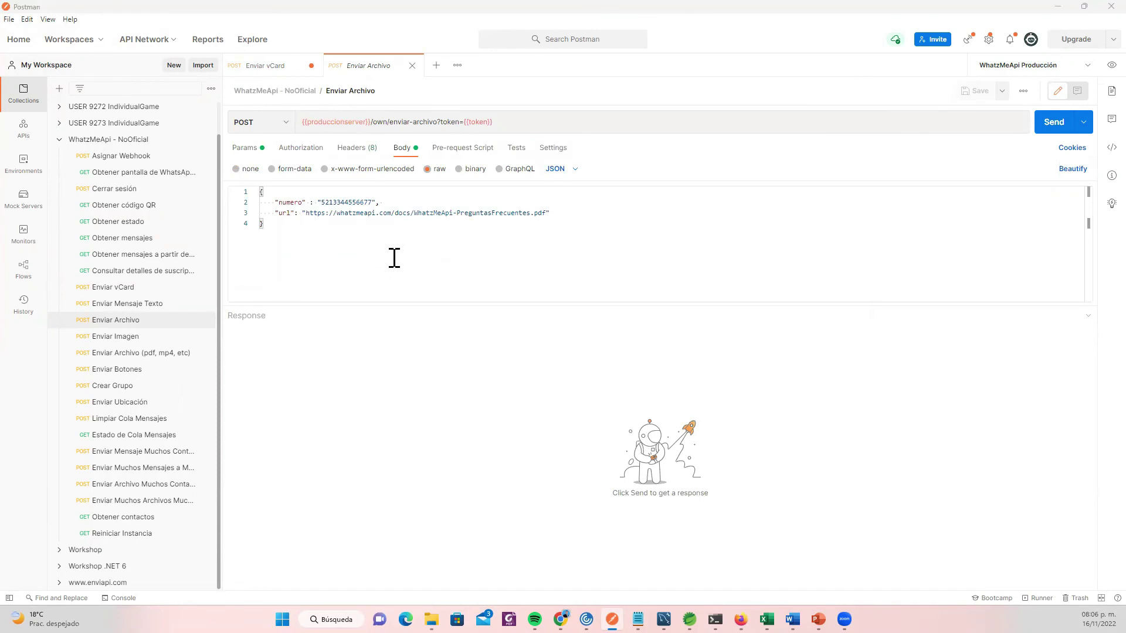
Step: Copy the recipient's phone number from the WhatzMeApi form into the numero value of the Enviar Archivo request body in Postman
key(alt+Tab)
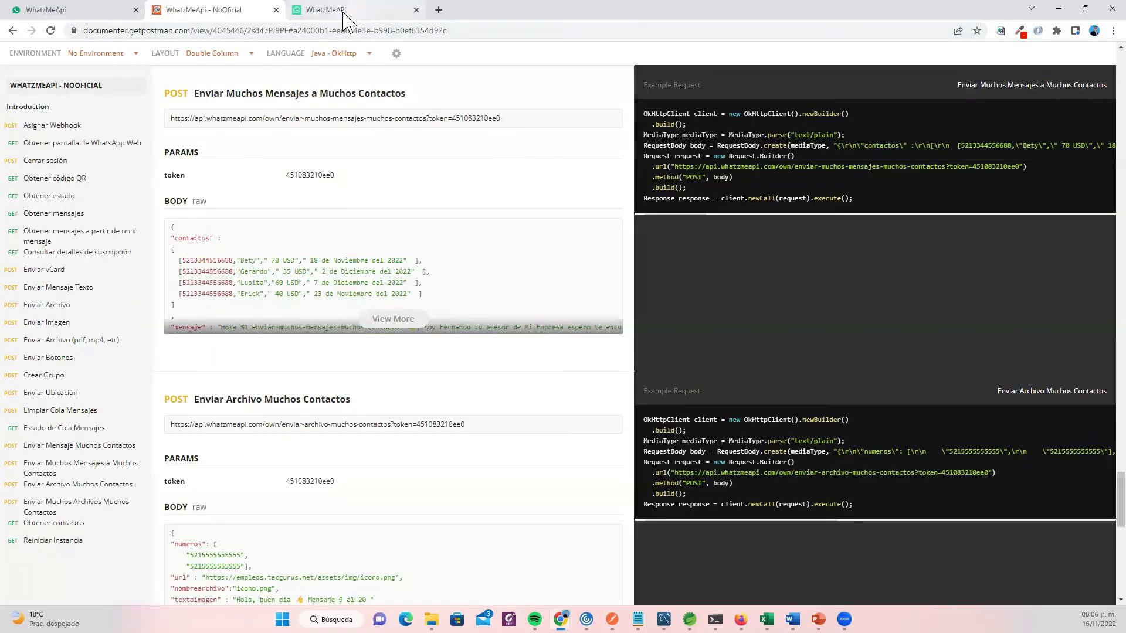
click(345, 11)
double_click(378, 257)
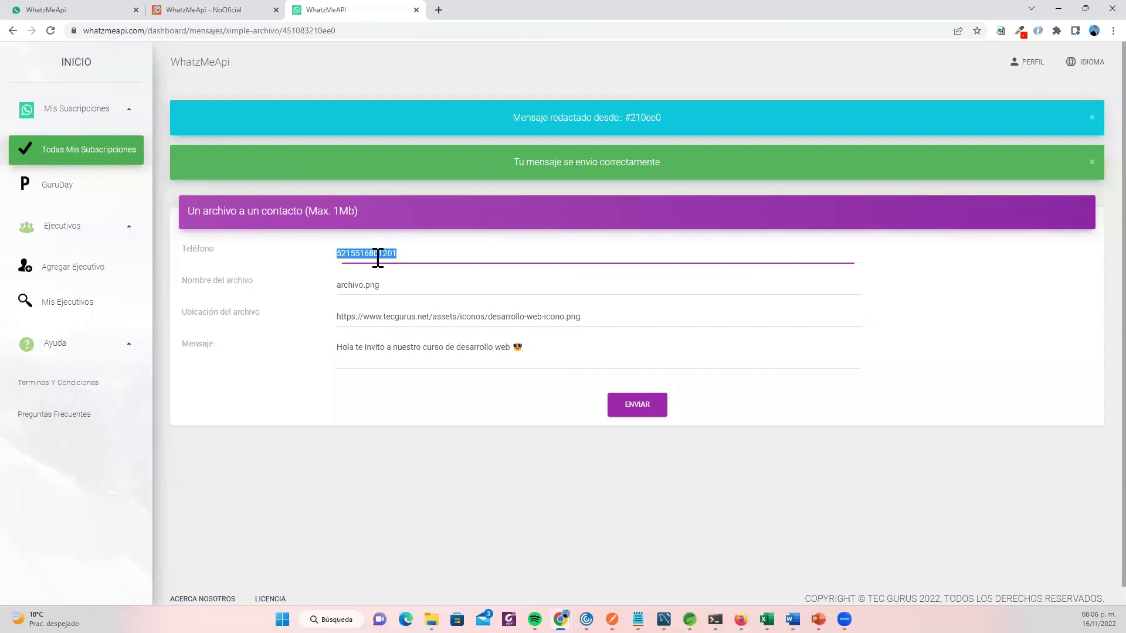
key(ctrl+c)
key(alt+Tab)
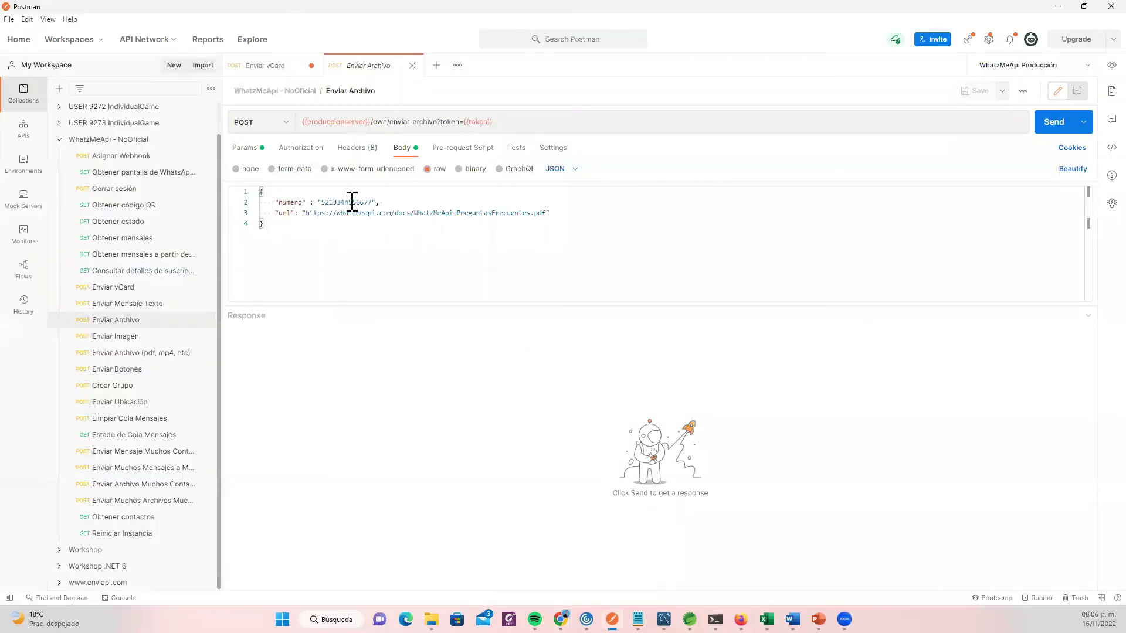
double_click(359, 204)
key(ctrl+v)
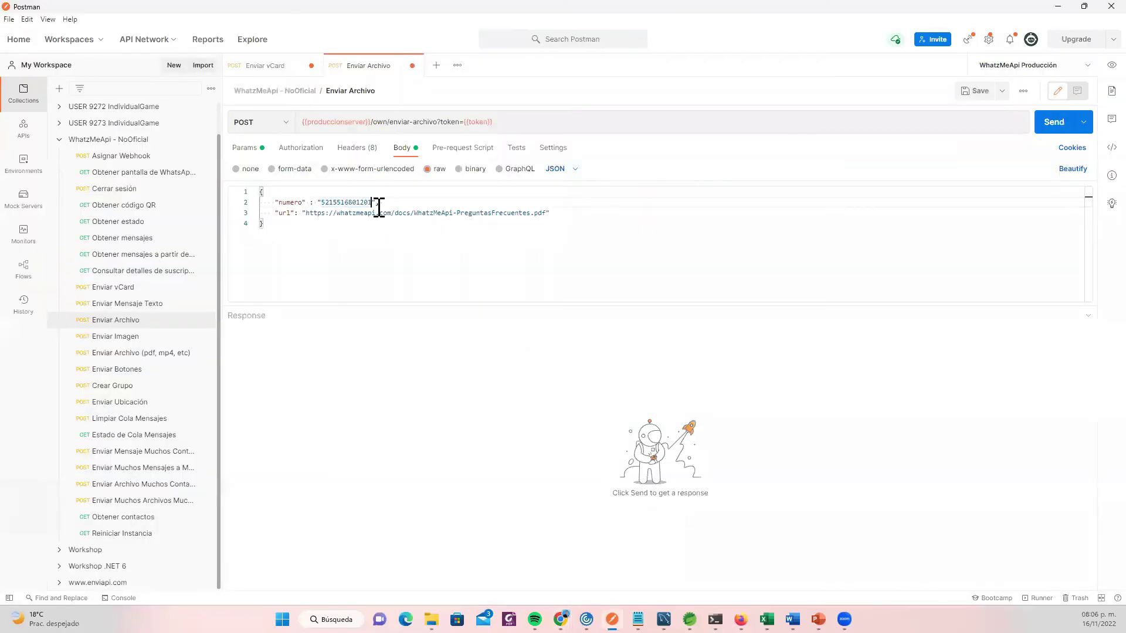
Step: Send the Enviar Archivo request with the WhatzMeApi-PreguntasFrecuentes.pdf URL and highlight the exito value in the response
click(402, 213)
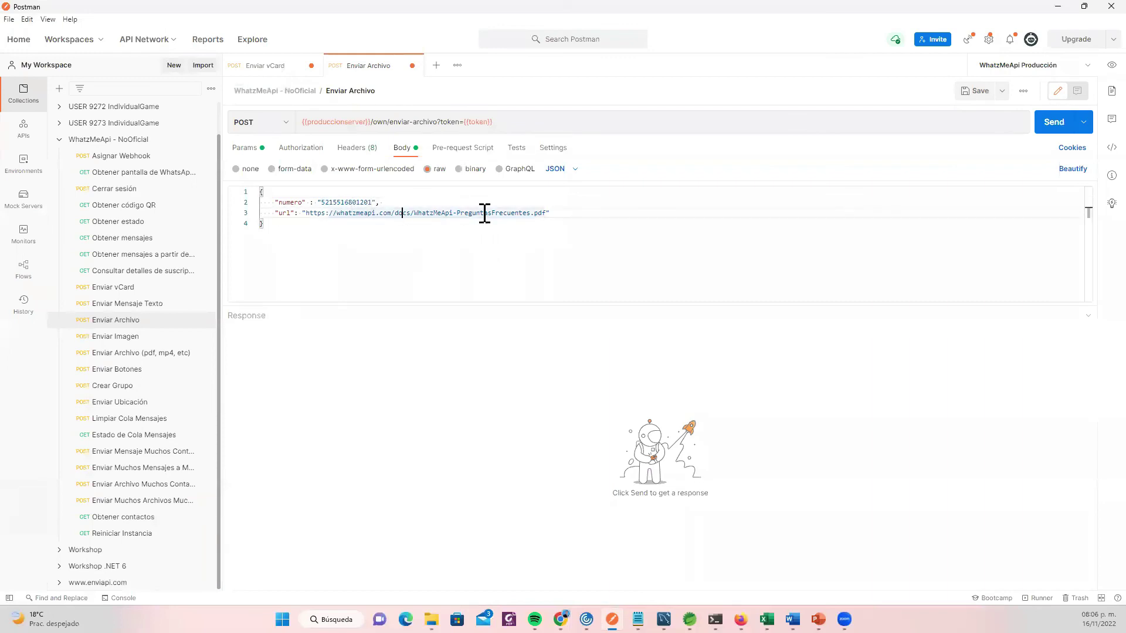
click(417, 224)
double_click(357, 202)
click(1048, 130)
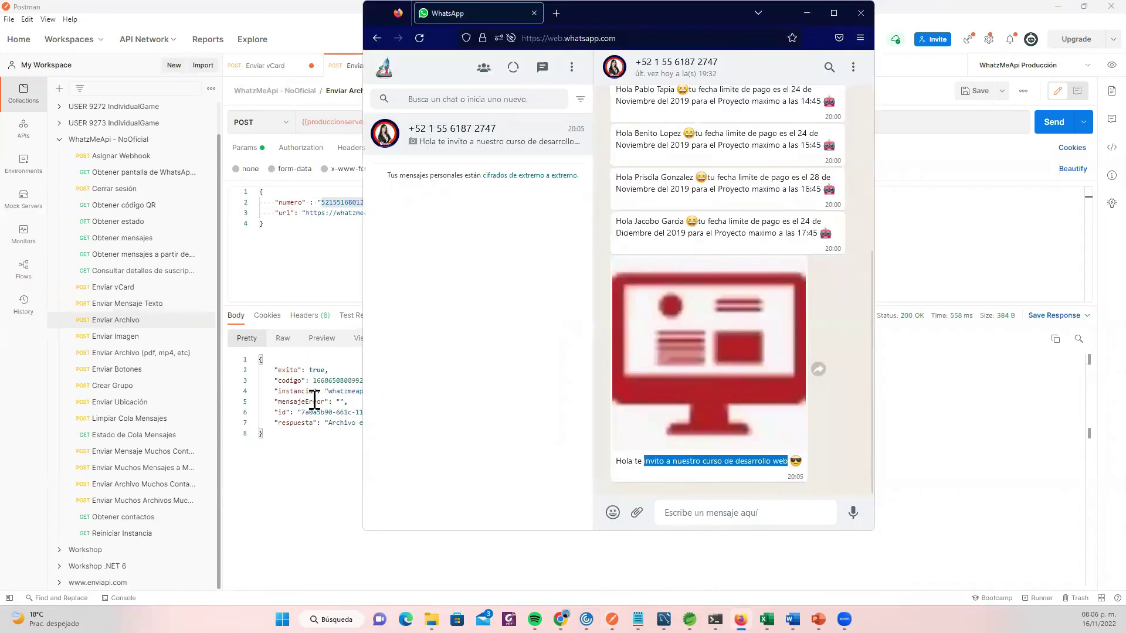
double_click(316, 370)
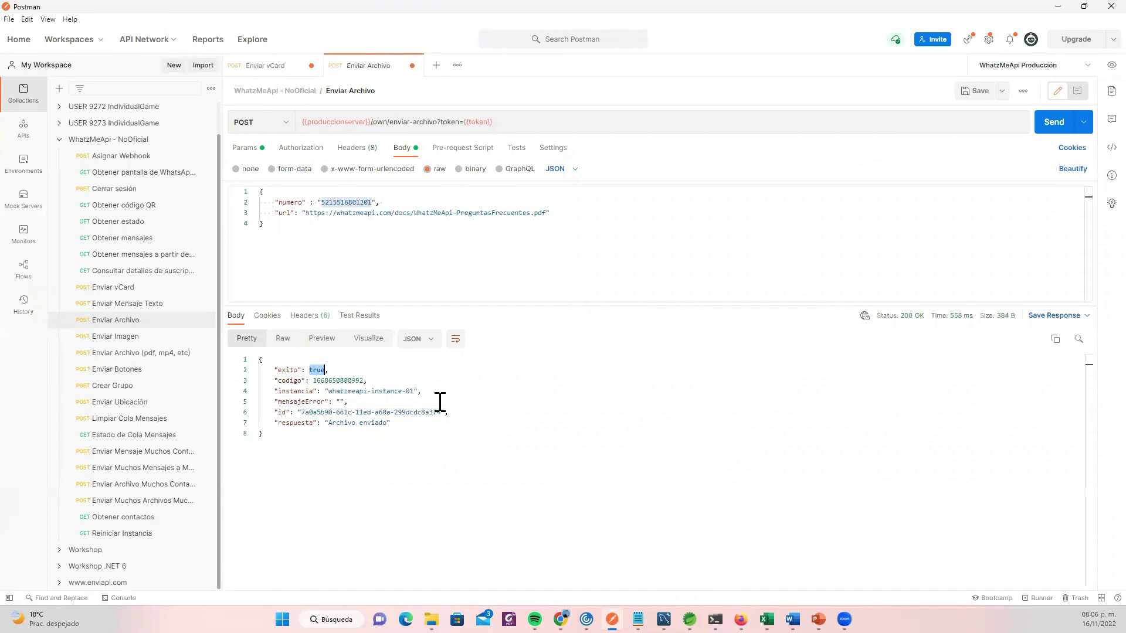
Step: Switch to WhatsApp Web, locate the received PDF at the end of the chat and open it
key(alt+Tab)
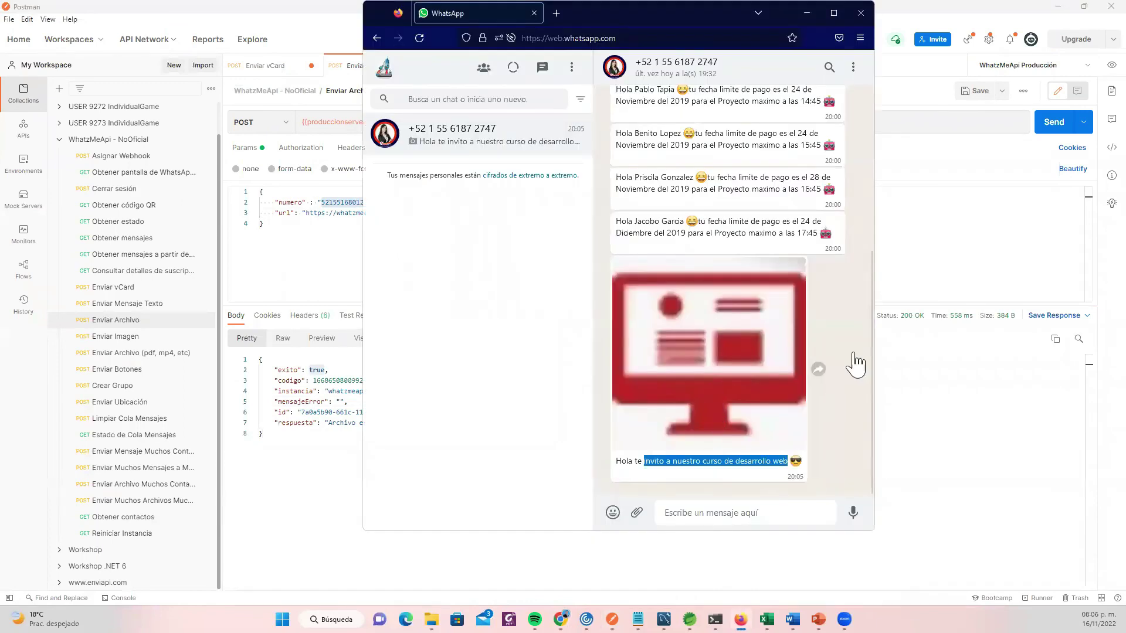
scroll(867, 387, up, 2)
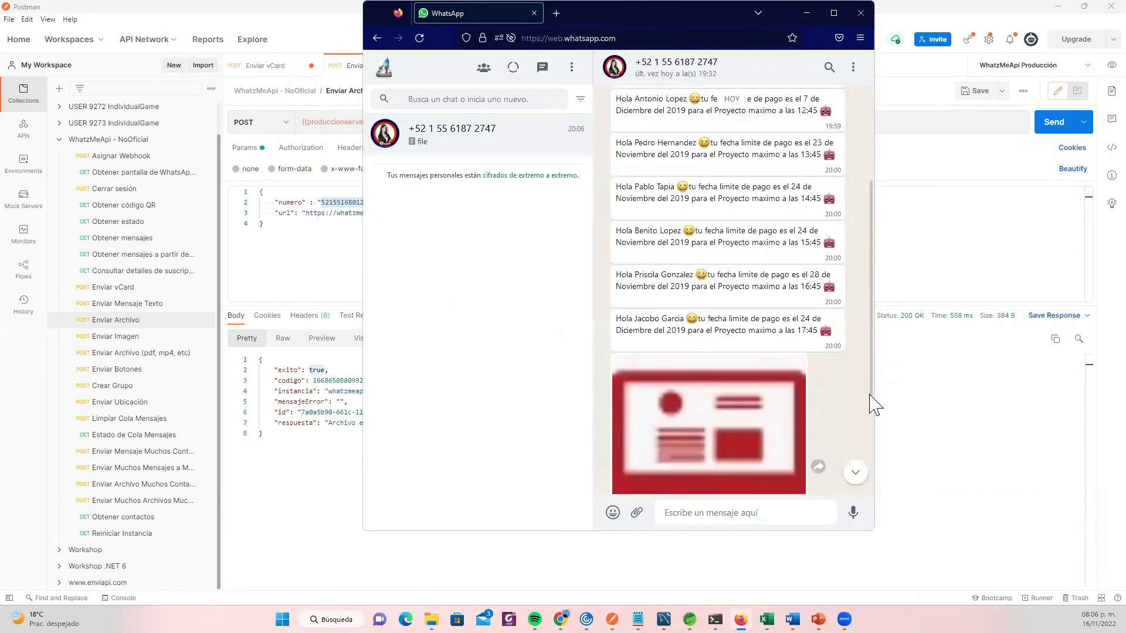
scroll(878, 422, down, 2)
scroll(874, 487, down, 2)
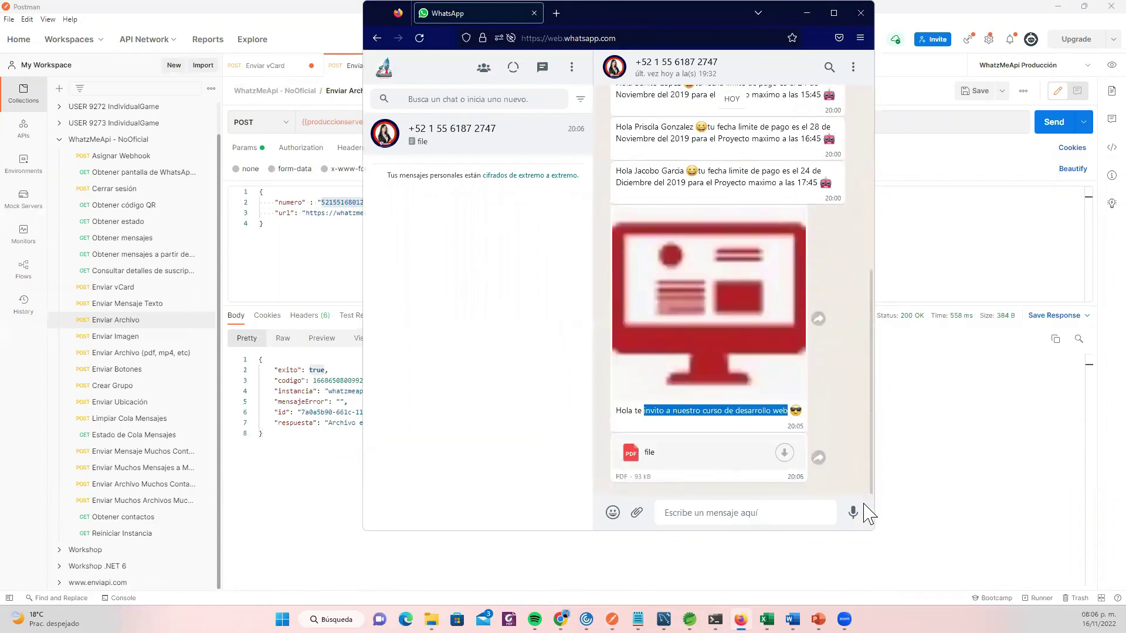
click(644, 460)
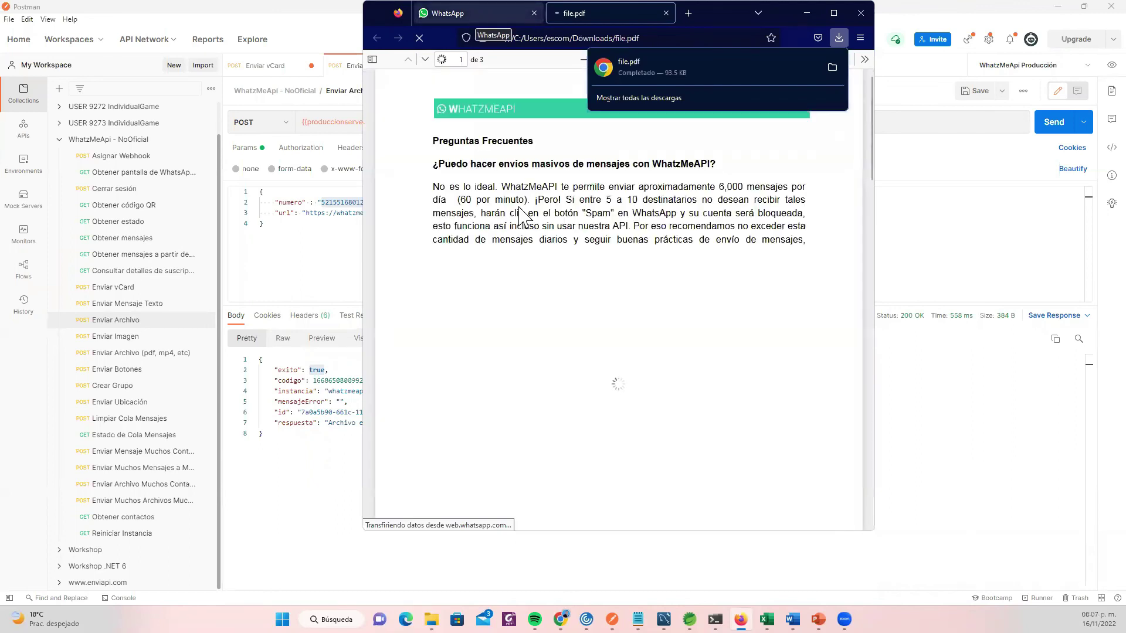
Step: Return to Postman and review the Enviar Archivo request's file URL and the options of the WhatzMeApi - NoOficial collection
click(335, 223)
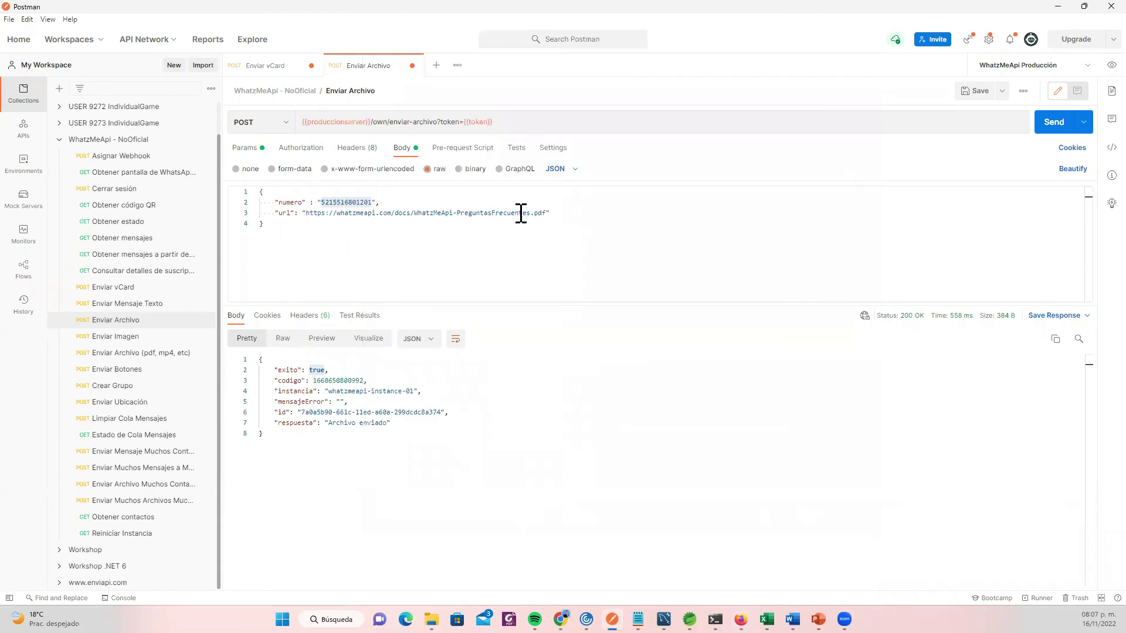
double_click(516, 214)
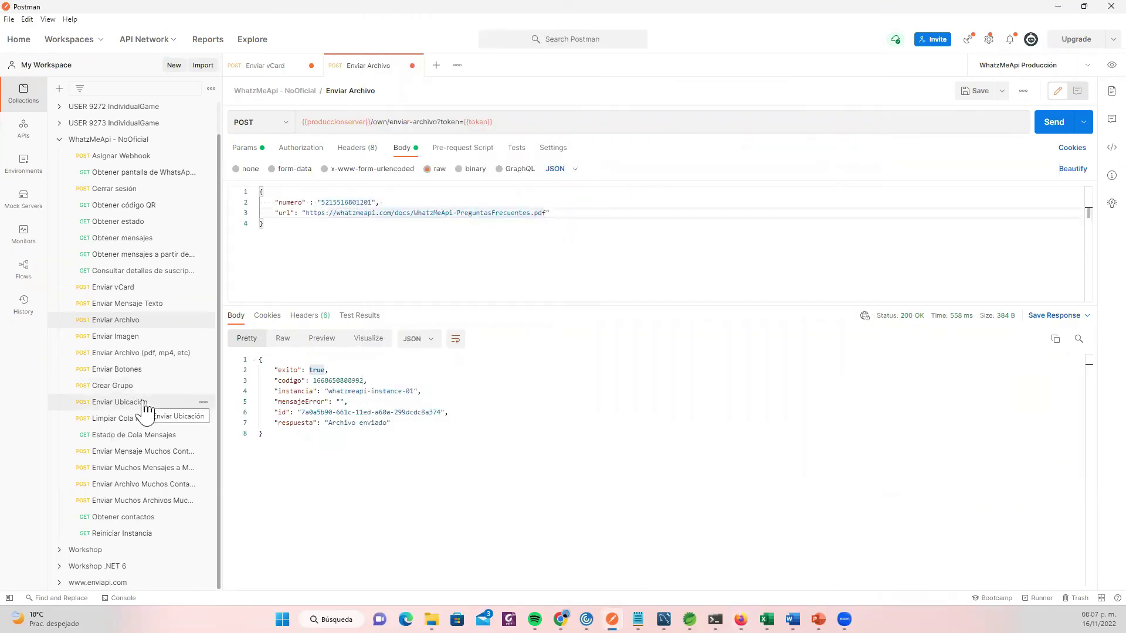
click(204, 141)
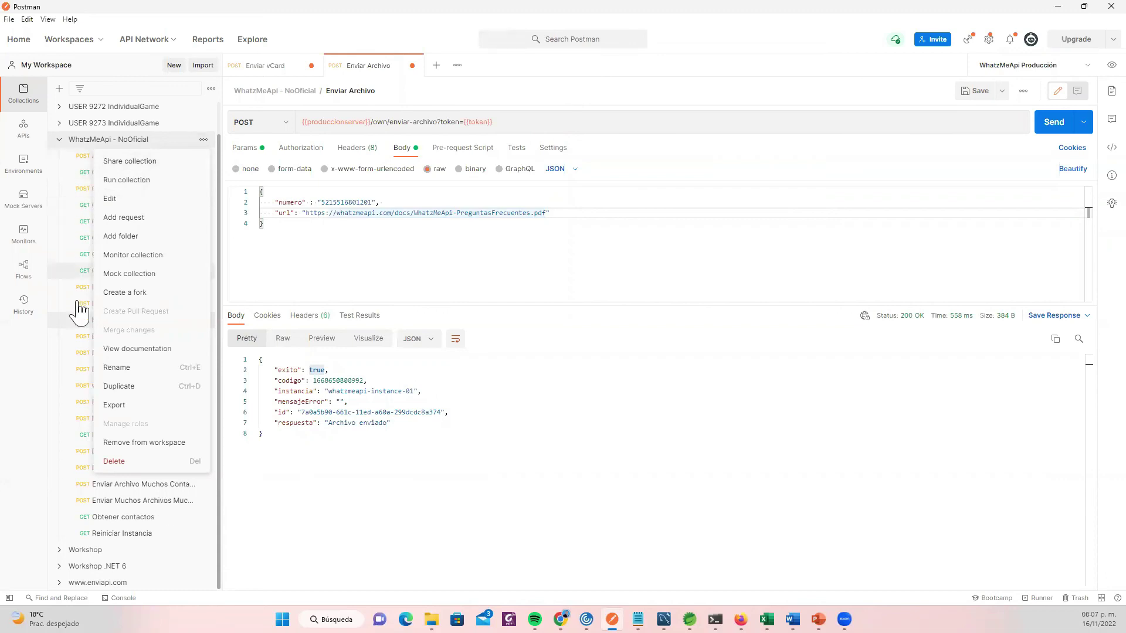
click(298, 414)
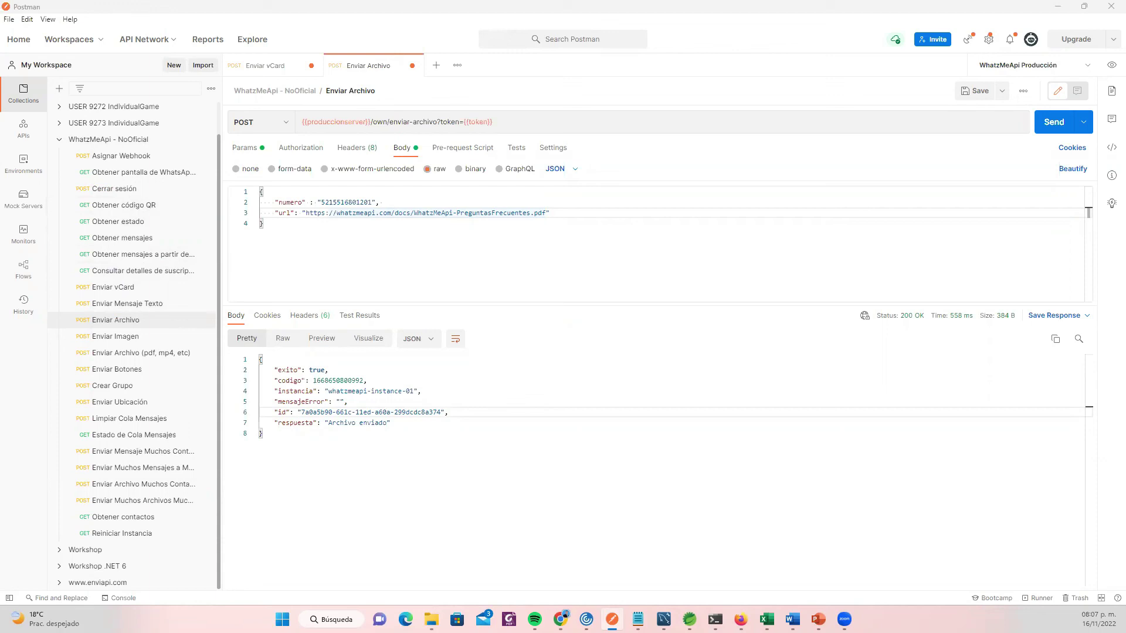
Step: Switch to the Word template and highlight the Test Case Example's name, description, test inputs and expected result in section 2.3
key(alt+Tab)
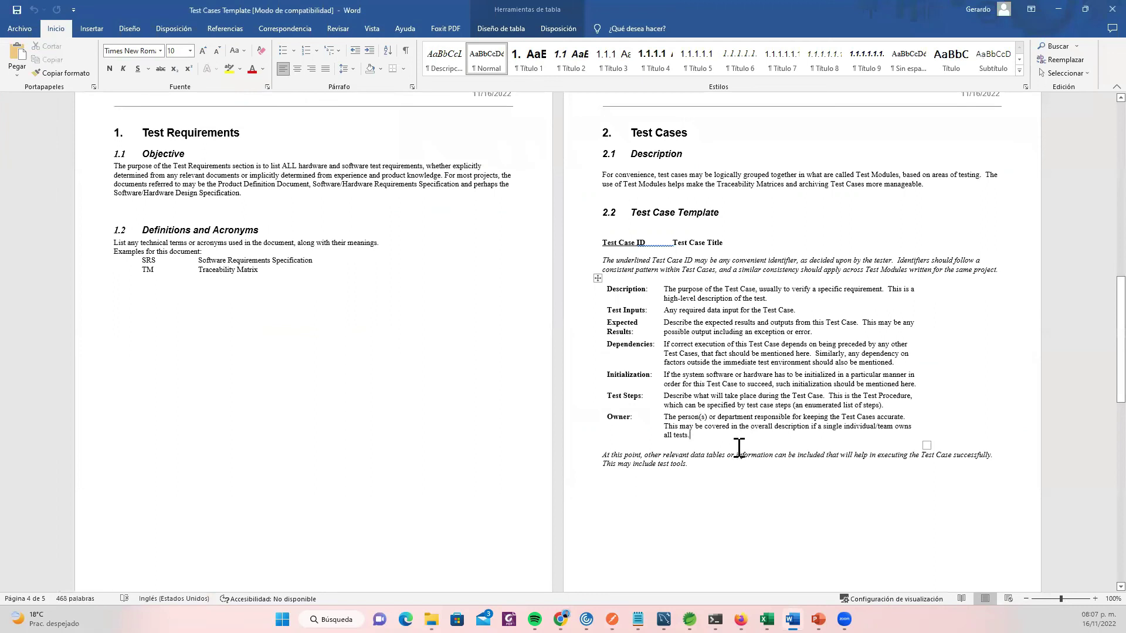
scroll(736, 460, down, 7)
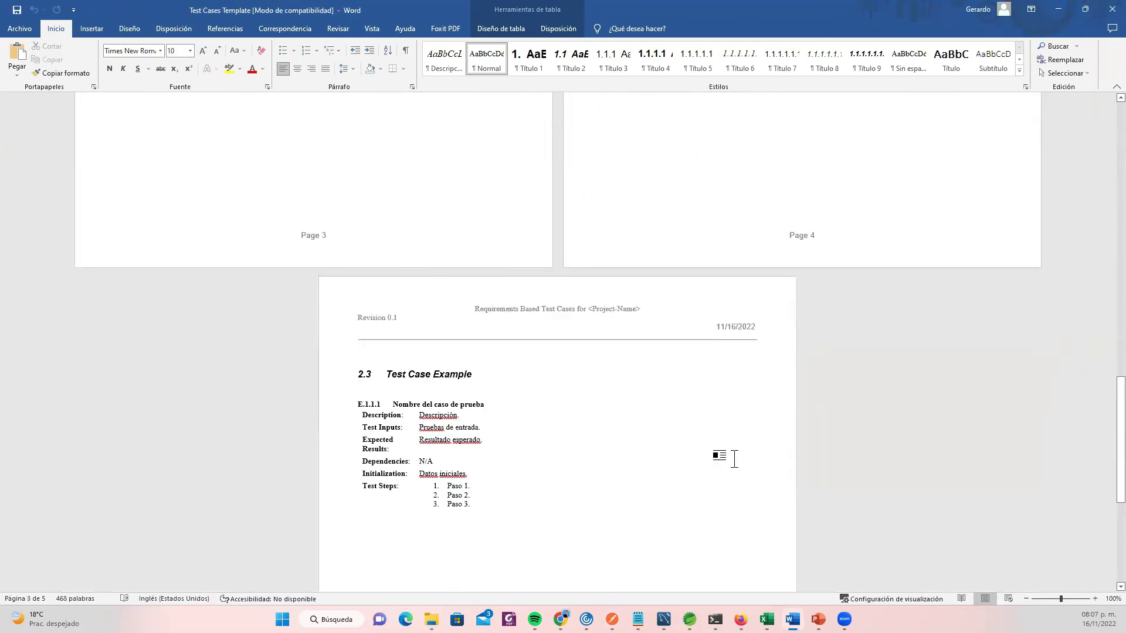
scroll(645, 460, up, 1)
drag(448, 403, 393, 405)
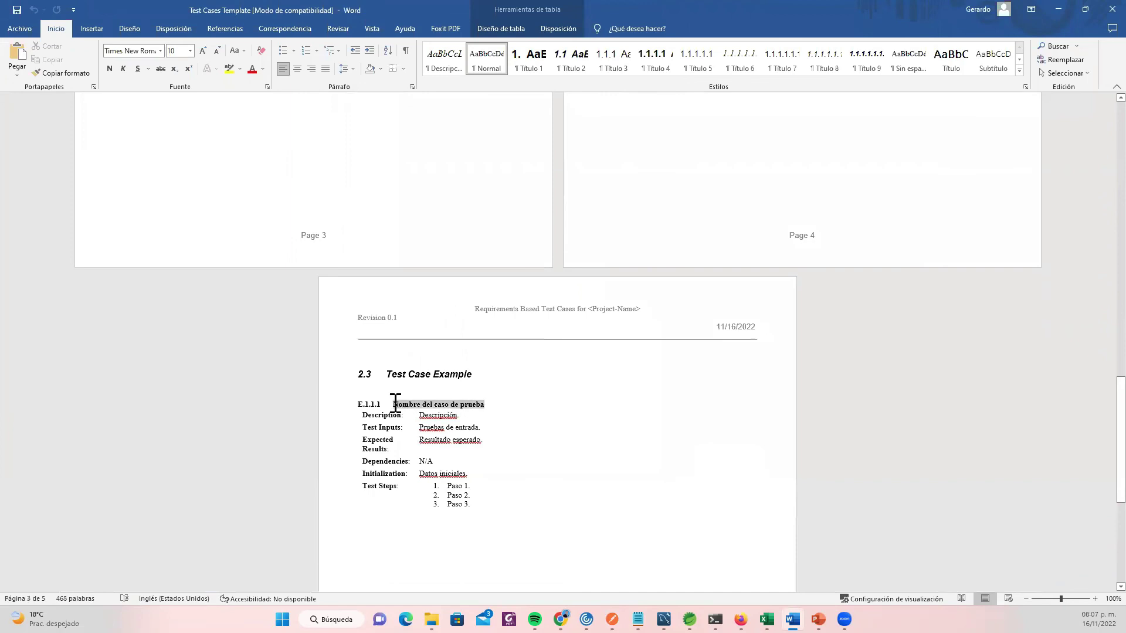
click(438, 417)
double_click(439, 417)
double_click(431, 428)
double_click(384, 427)
double_click(434, 440)
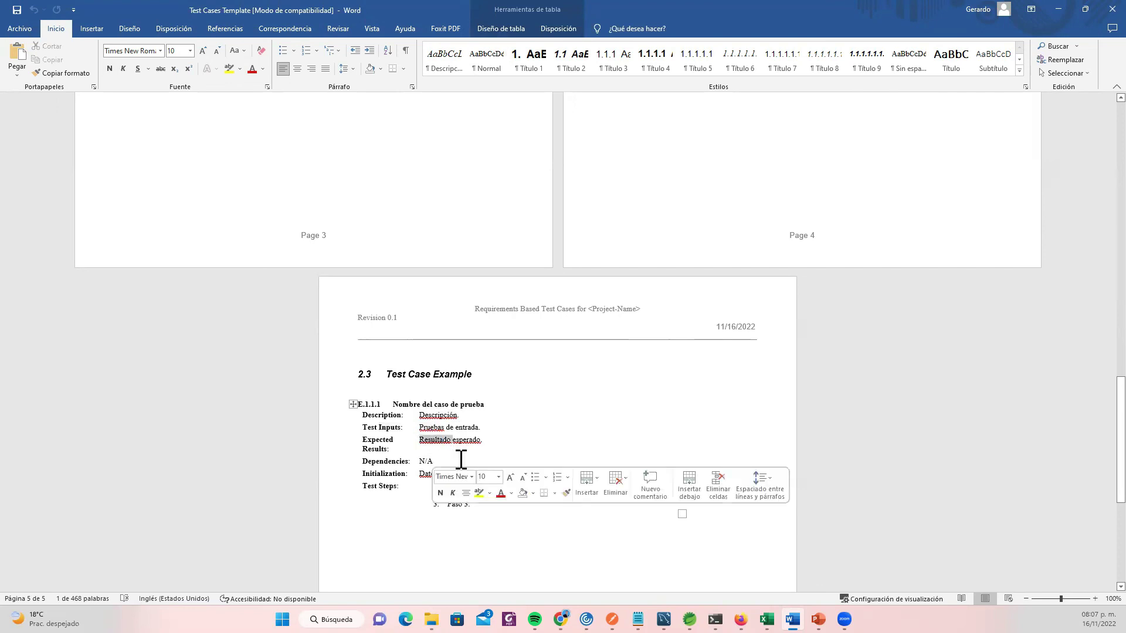
click(423, 449)
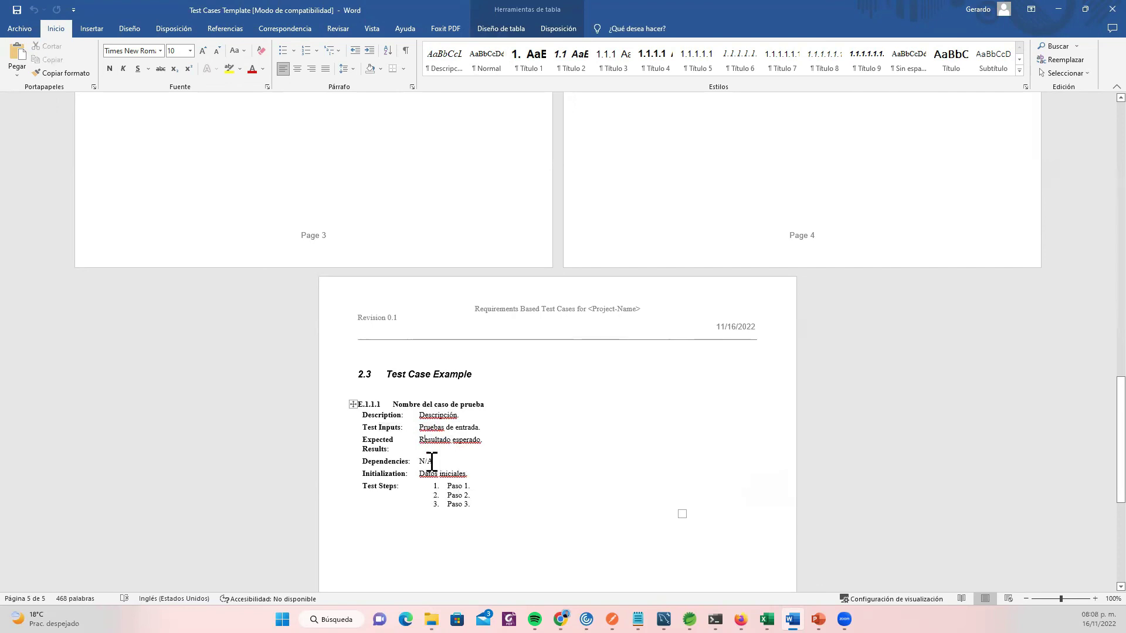
Step: Highlight the Dependencies label, the initial data and the test steps Paso 1 to Paso 3 in the Test Case Example
double_click(391, 460)
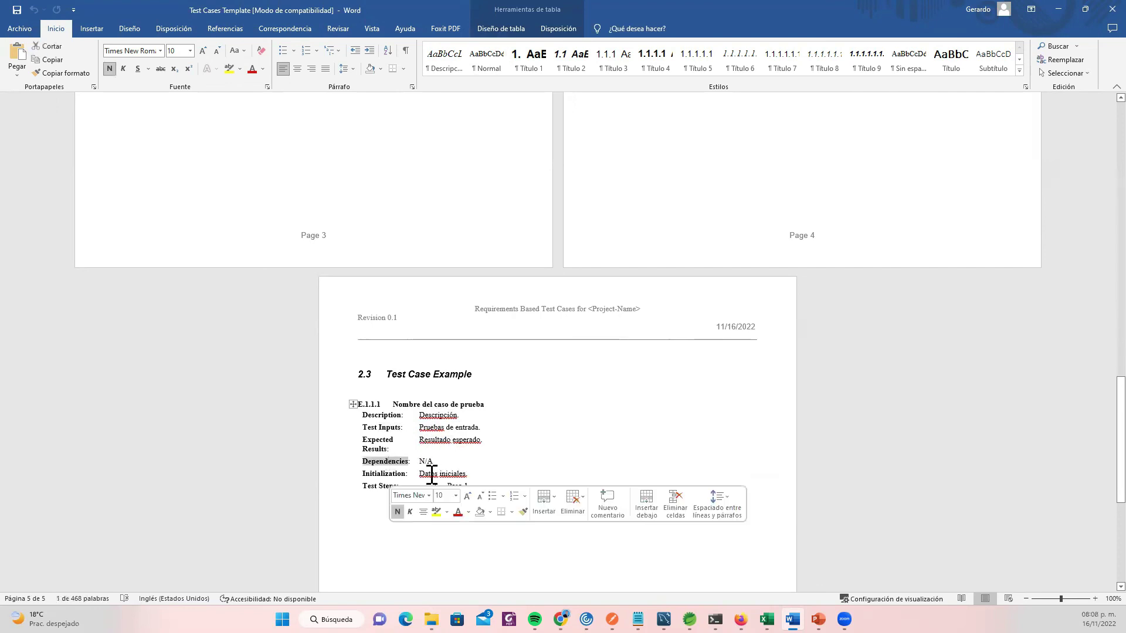
click(427, 475)
double_click(427, 474)
double_click(450, 475)
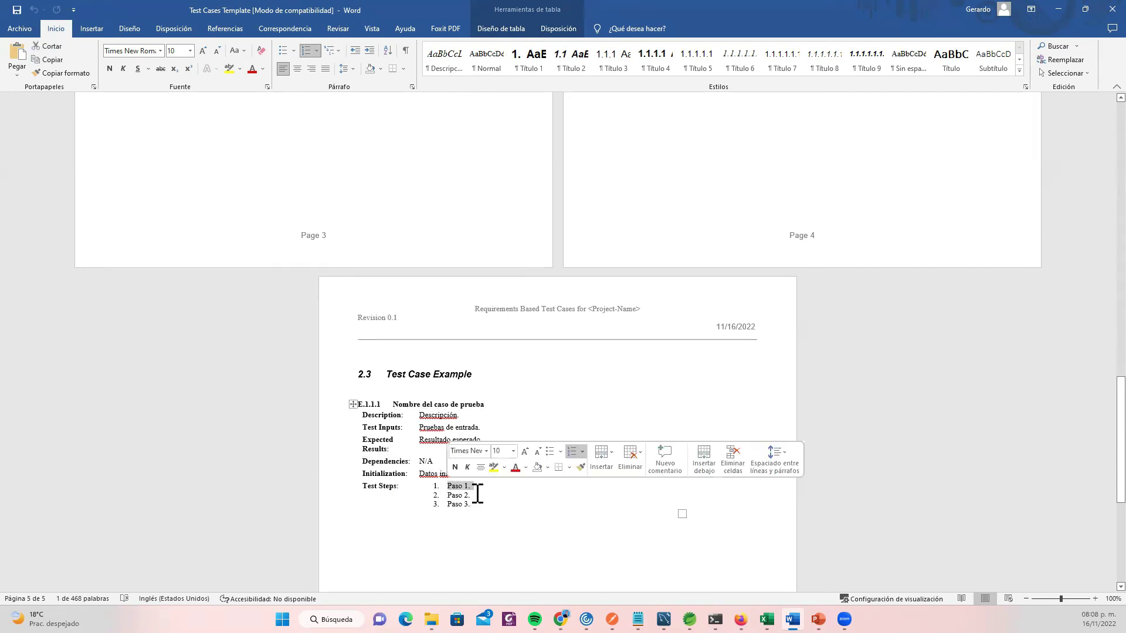
triple_click(449, 495)
triple_click(456, 504)
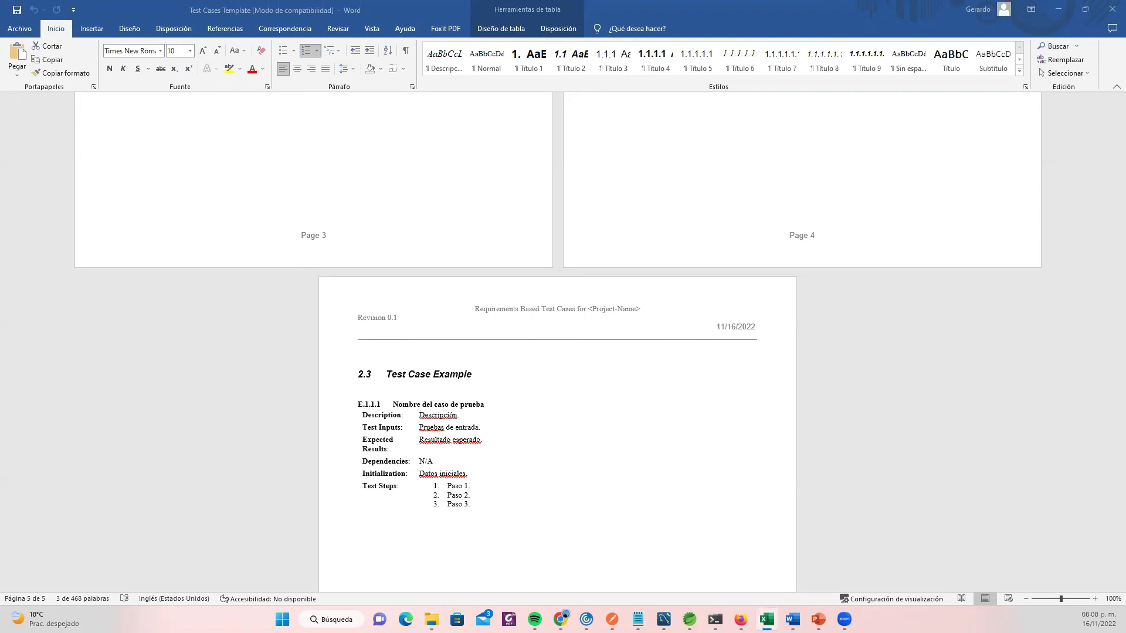
Step: Switch to the Requirements Traceability Matrix workbook in Excel and view the empty Matrix Grid sheet, returning to the Sample sheet
key(alt+Tab)
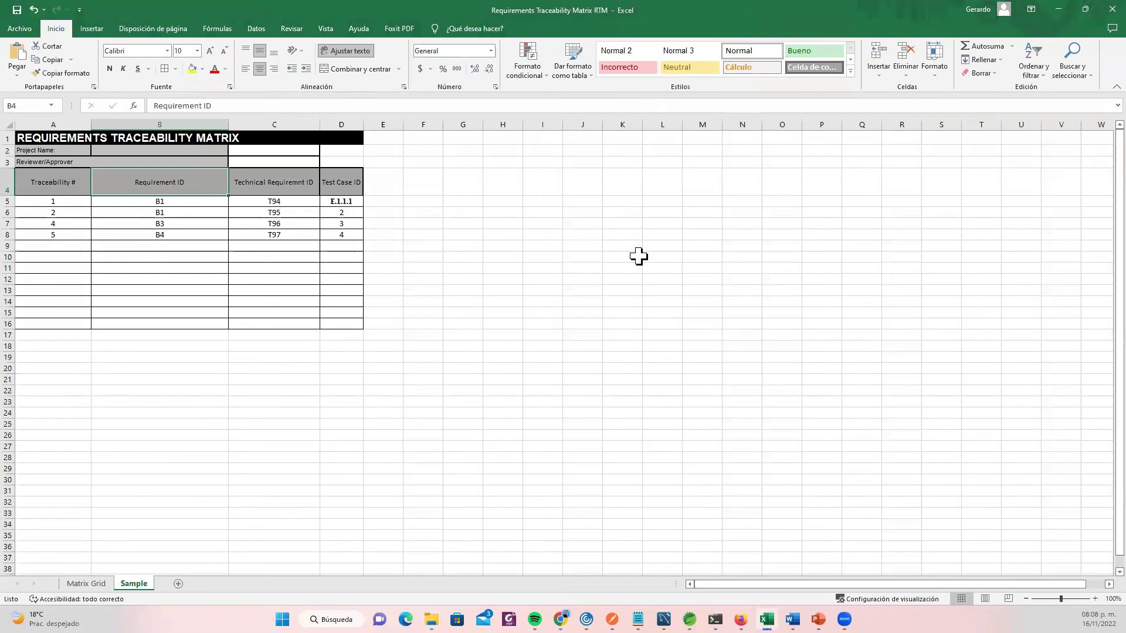
click(496, 281)
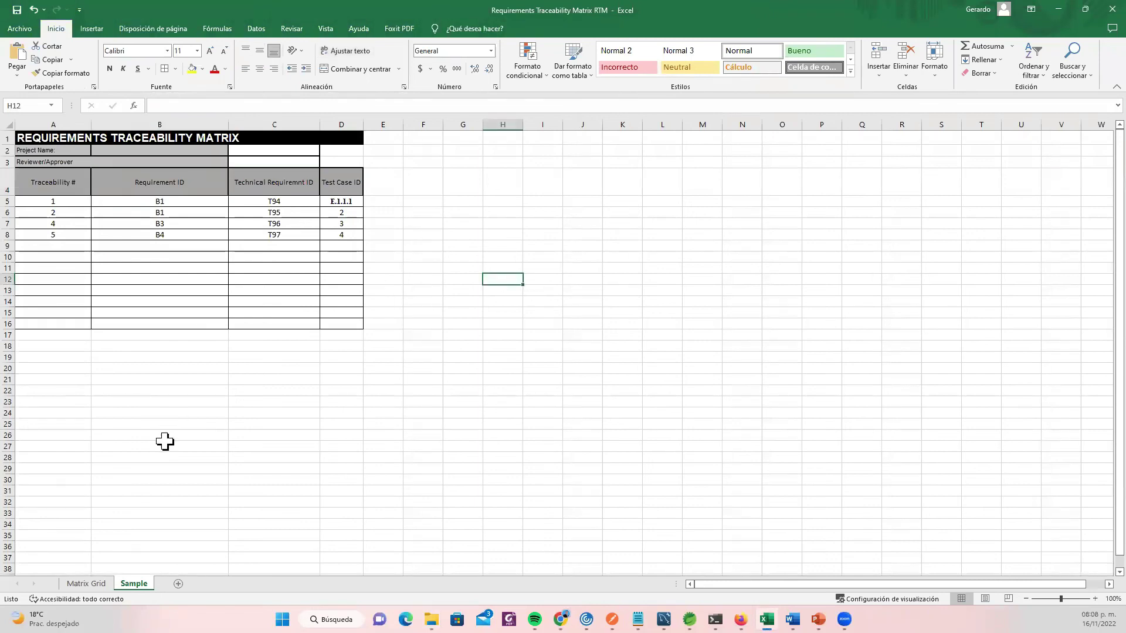
click(90, 584)
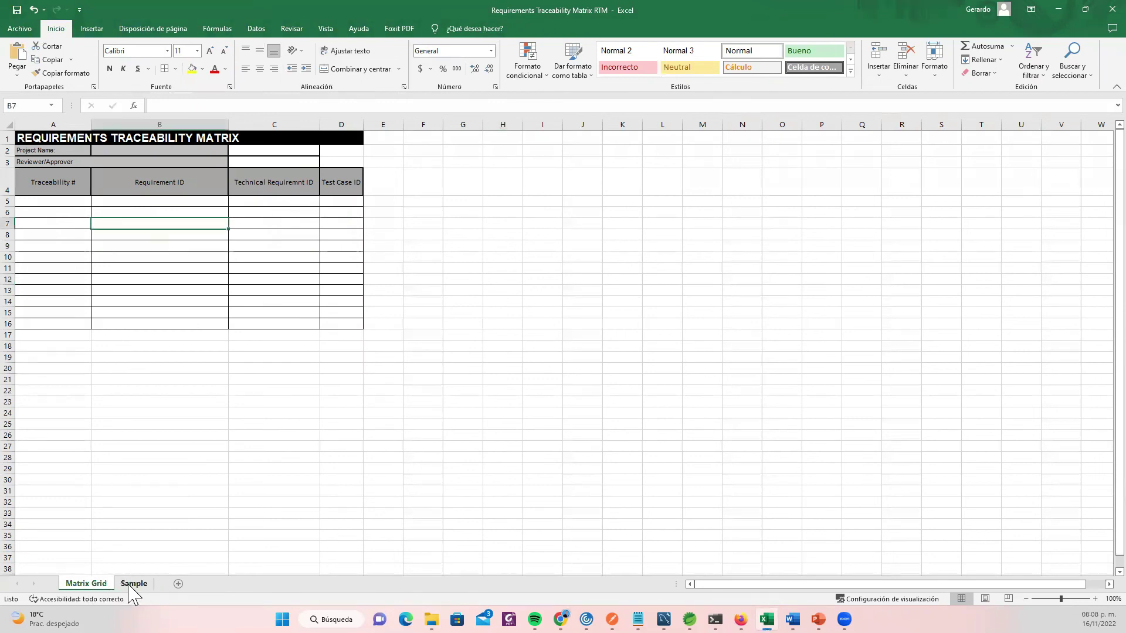
click(134, 584)
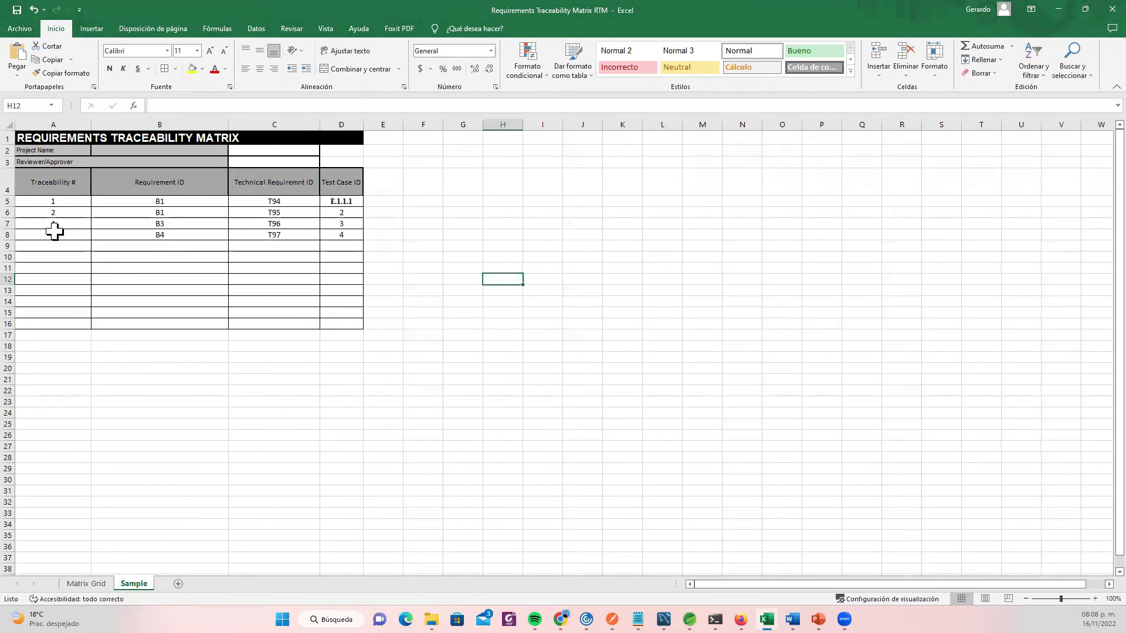
Step: Correct the Traceability # values in A7 and A8 to 3 and 4
drag(56, 201, 62, 234)
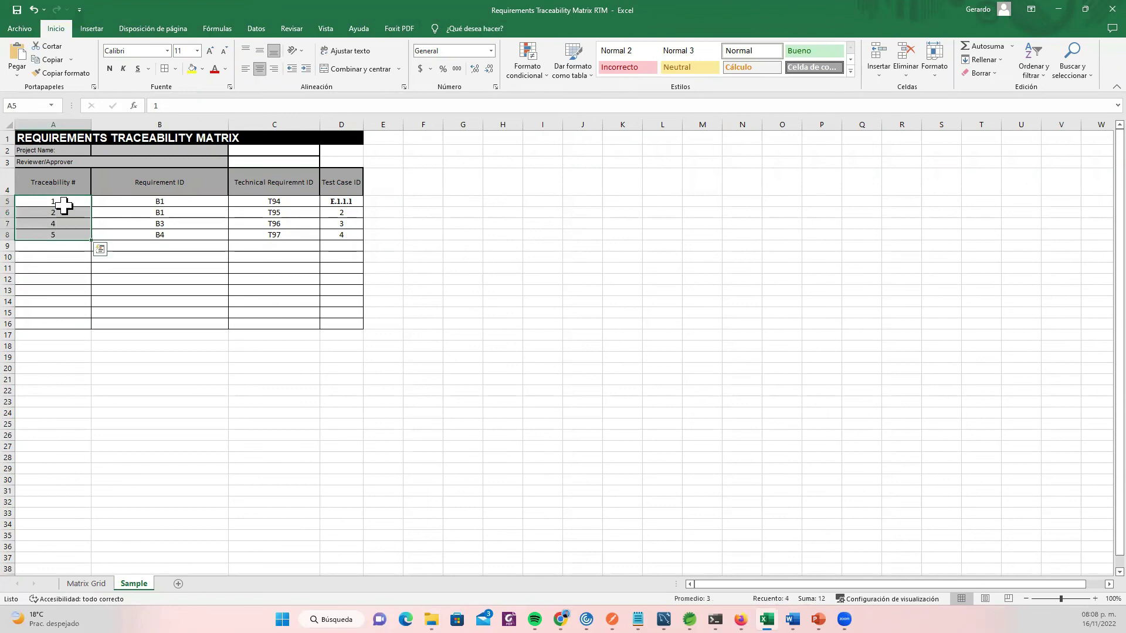
click(55, 222)
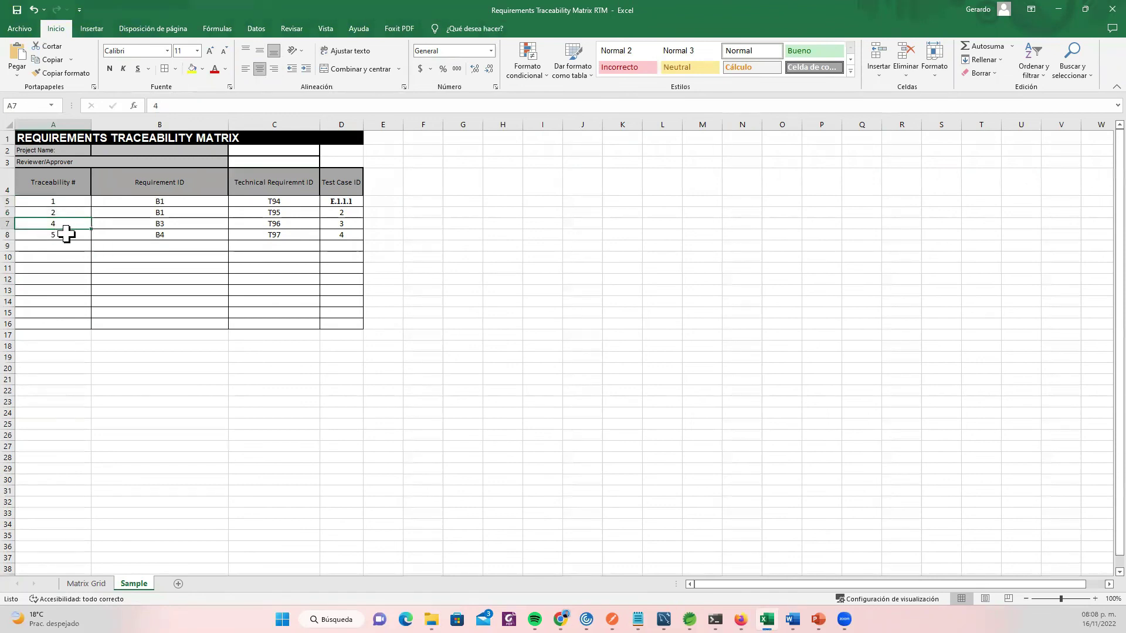
key(ctrl+z)
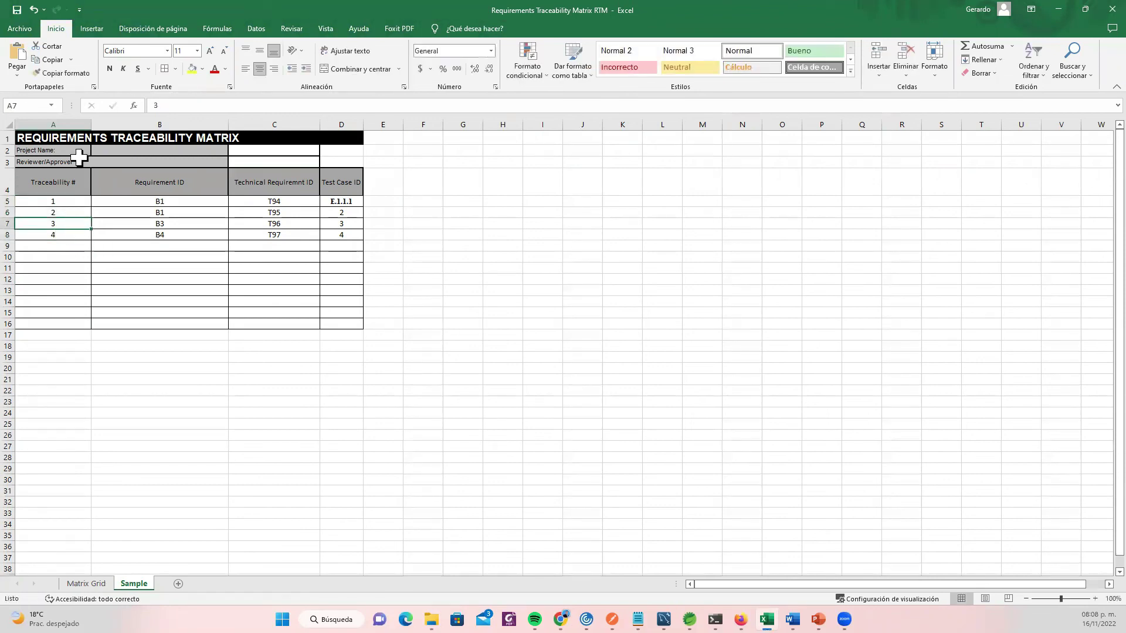
Step: Copy the E.1.1.1 test case ID into D6, the second B1 requirement row, and change it to E.1.1.2
click(179, 203)
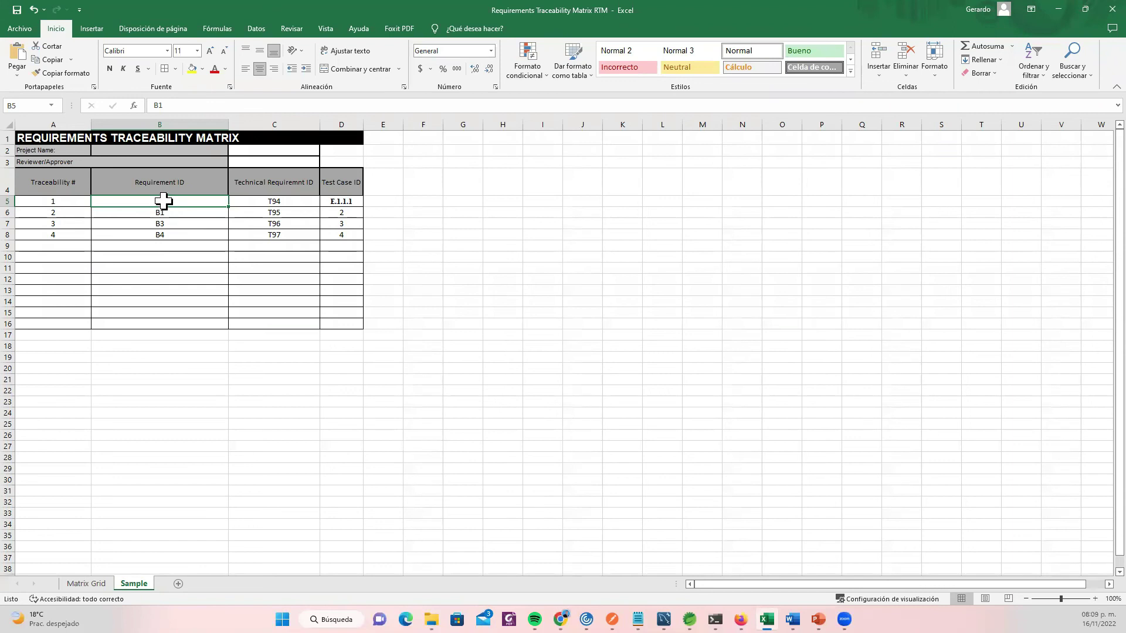
drag(163, 201, 167, 214)
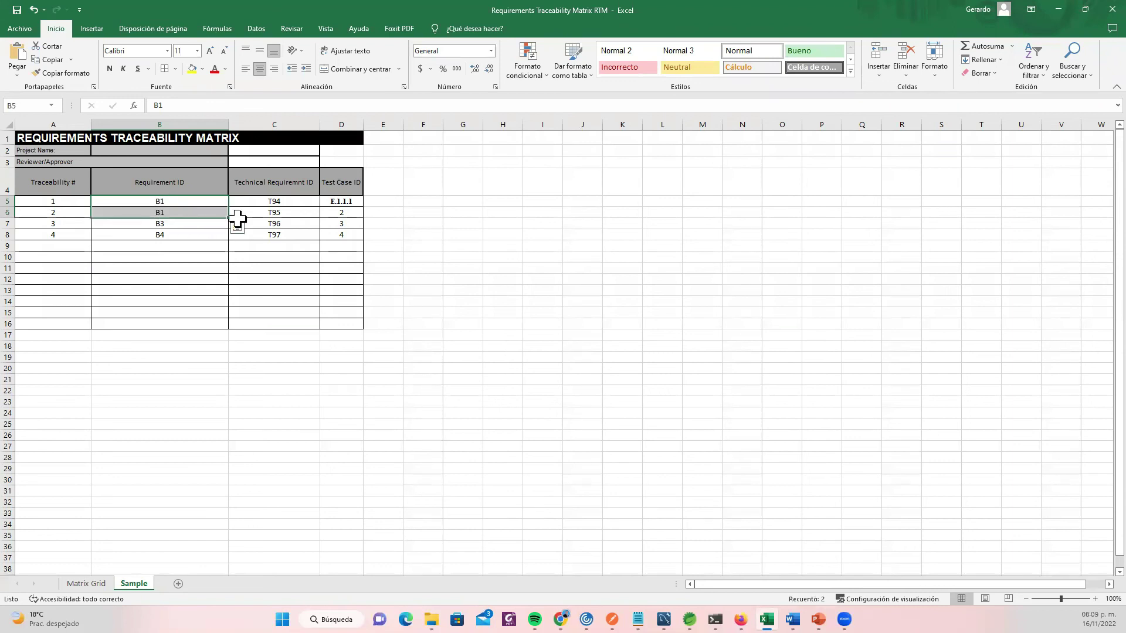
click(328, 202)
key(ctrl+c)
click(339, 213)
key(ctrl+v)
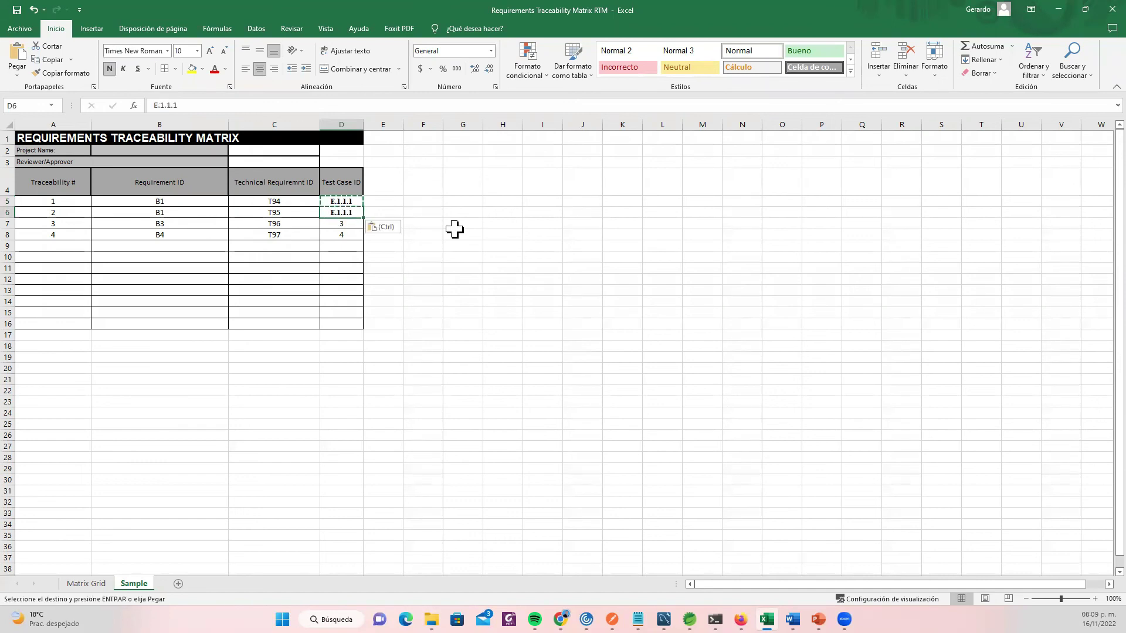
key(F2)
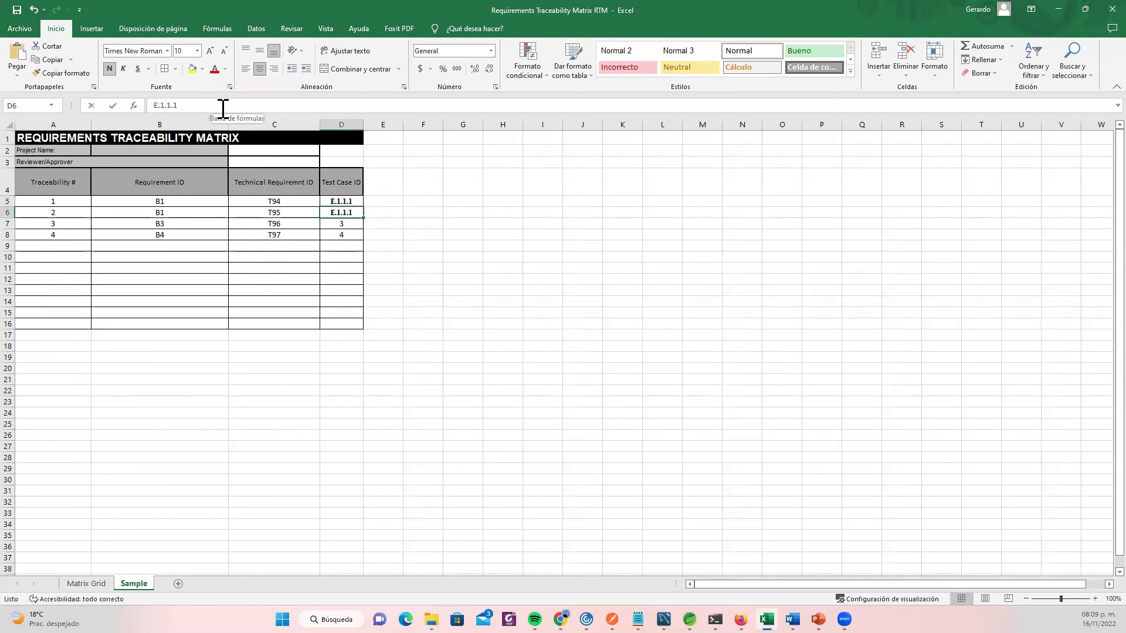
key(BackSpace)
text(2)
key(Return)
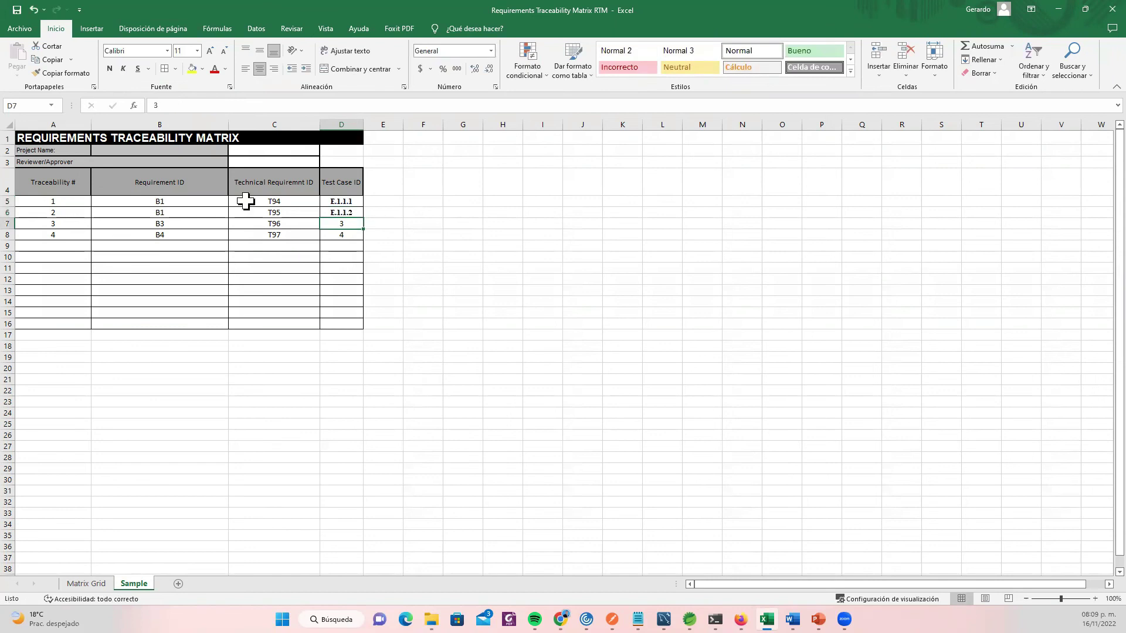
Step: Highlight the test case IDs in D5:D6 and the B1 requirement IDs in B5:B6 to relate them
drag(339, 205, 341, 213)
key(ctrl+c)
key(ctrl+v)
click(204, 205)
drag(204, 205, 205, 214)
key(ctrl+v)
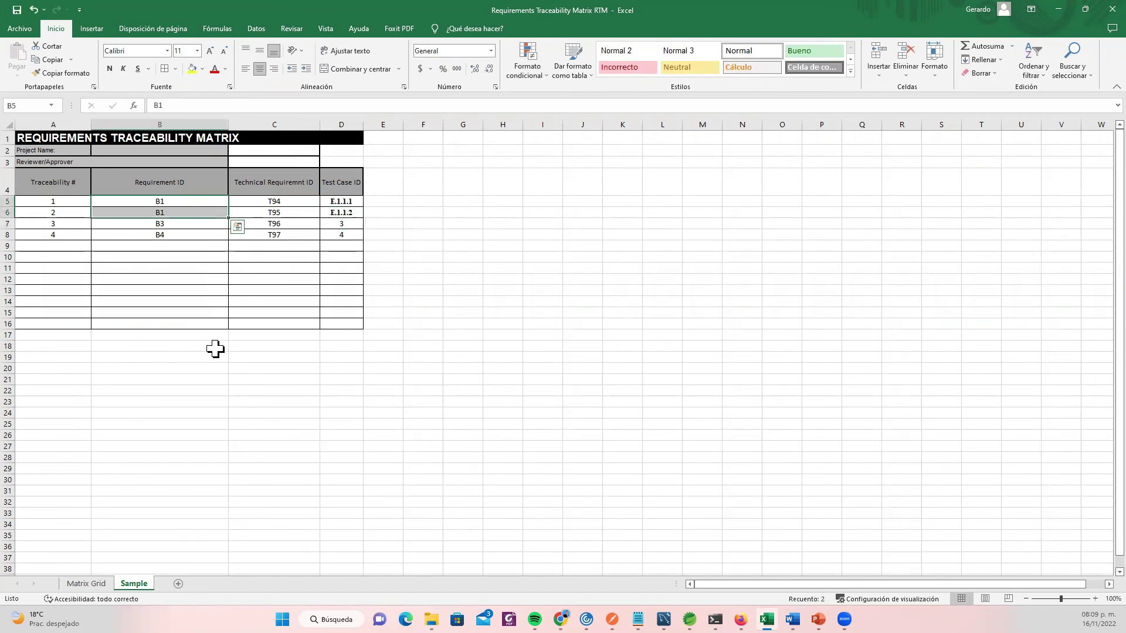
Step: Examine technical requirements T94 and T95 alongside requirement B1 and test cases E.1.1.1 and E.1.1.2
click(262, 188)
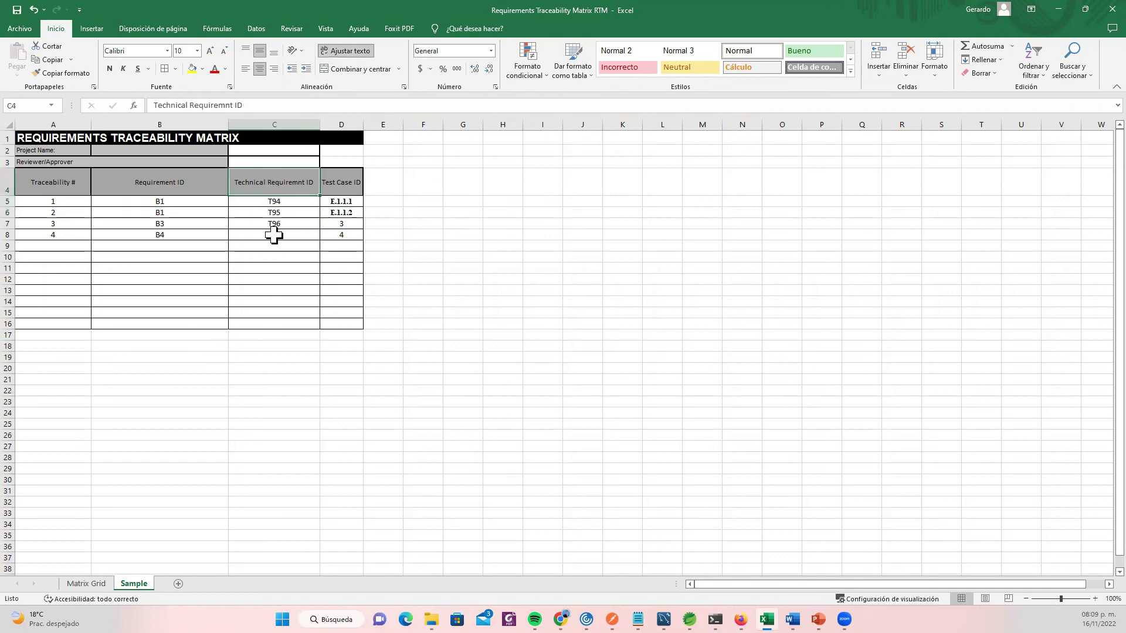
click(280, 204)
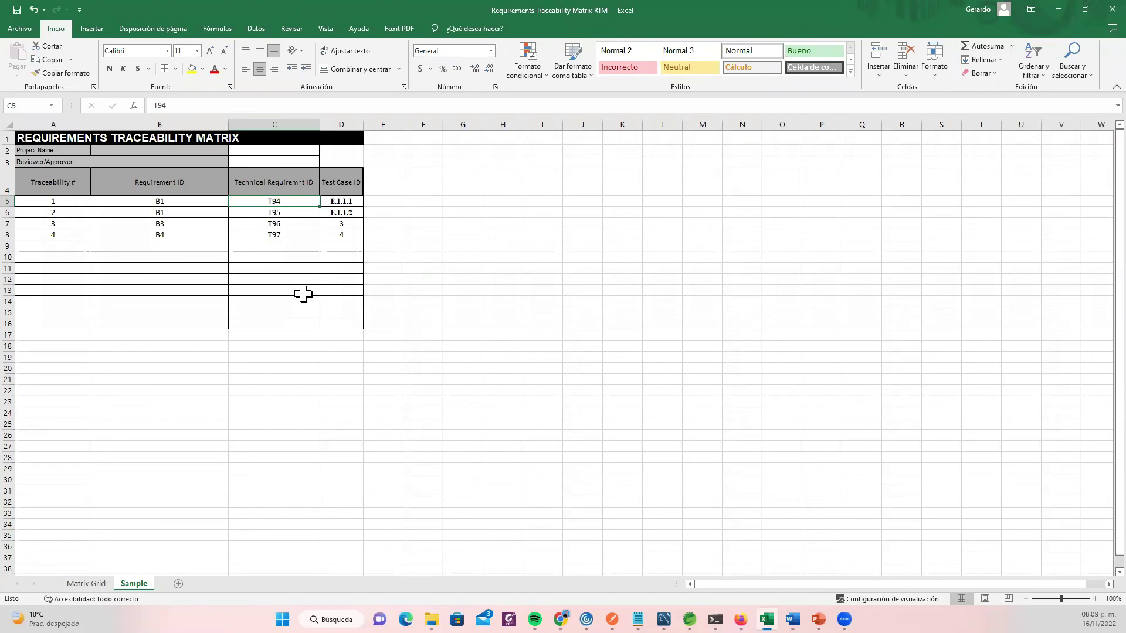
double_click(276, 201)
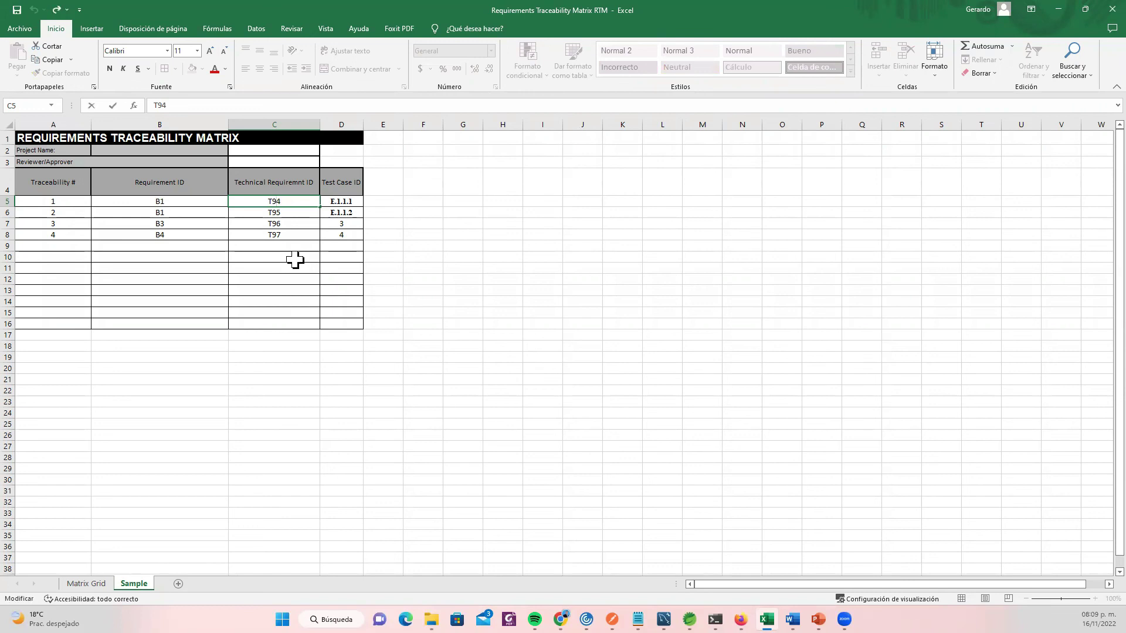
click(218, 202)
drag(269, 208, 341, 213)
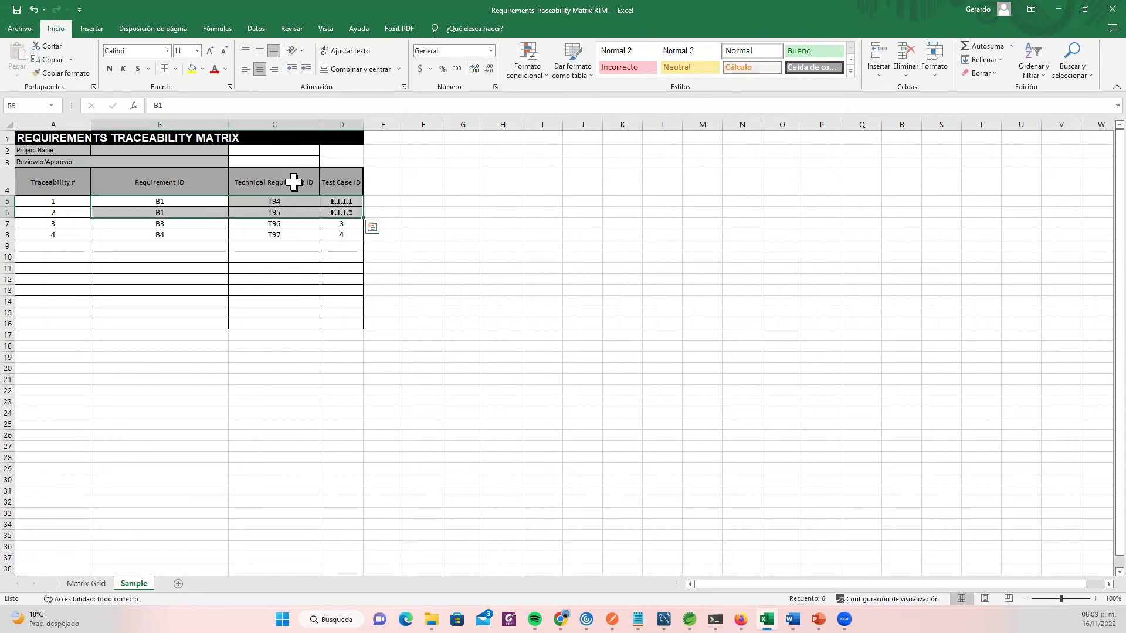
click(277, 212)
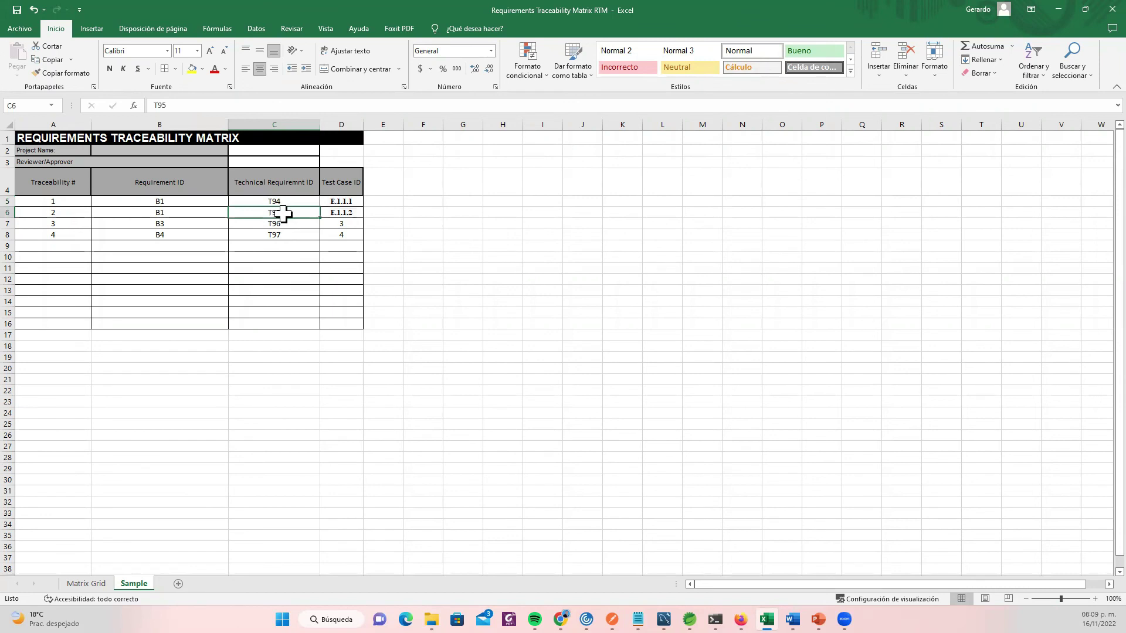
drag(342, 212, 280, 213)
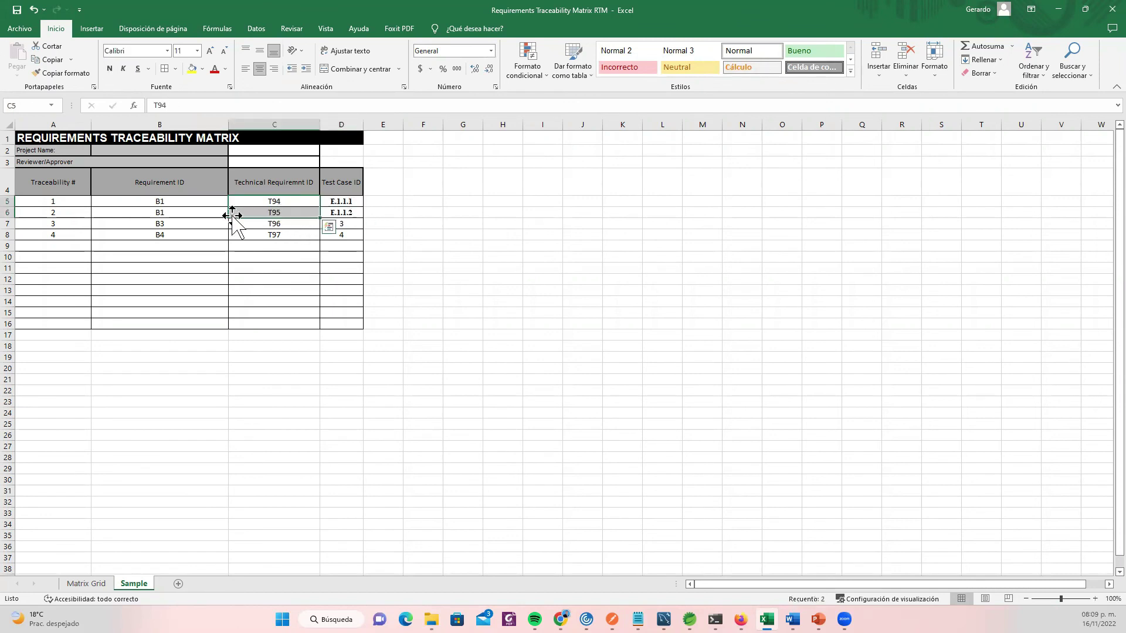
Step: Highlight the two B1 requirement IDs in B5:B6, followed by the Requirement ID column from B5 down to row 33
drag(160, 203, 170, 213)
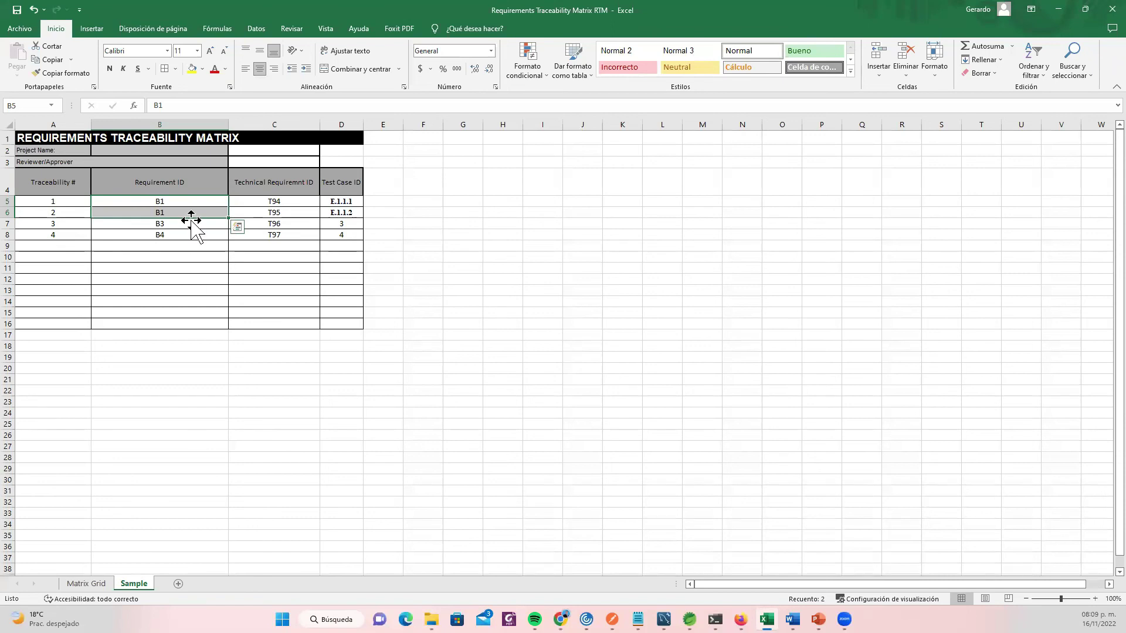
click(170, 235)
drag(171, 202, 188, 512)
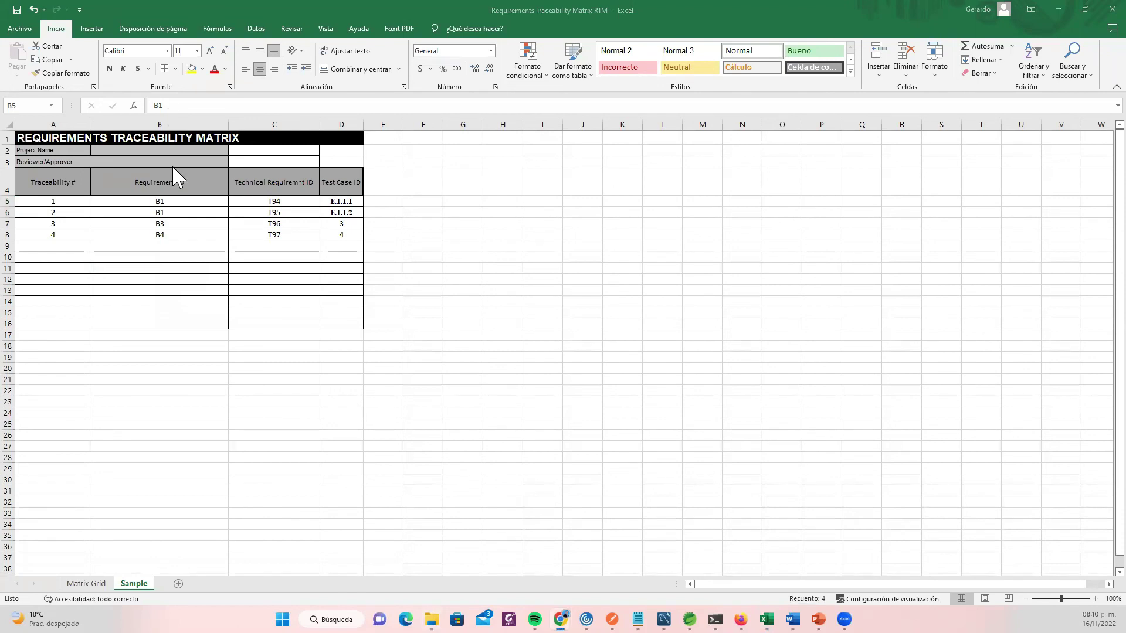
Step: Switch to the WhatzMeApi site in the browser and open the GuruDay subscription to examine its tools and message options
key(alt+Tab)
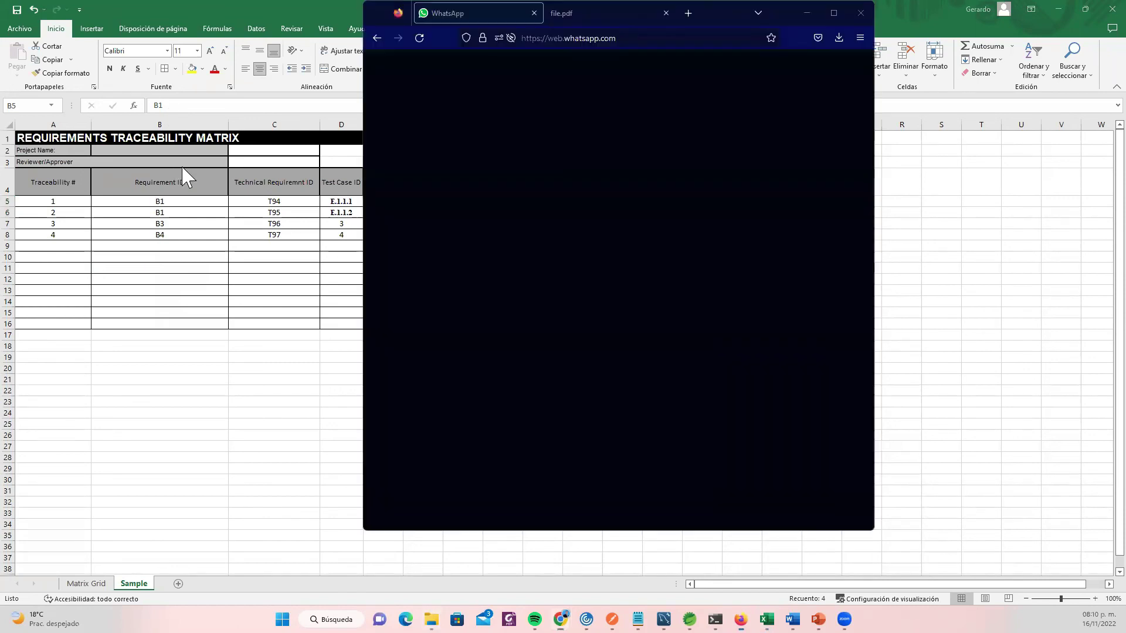
key(alt+Tab)
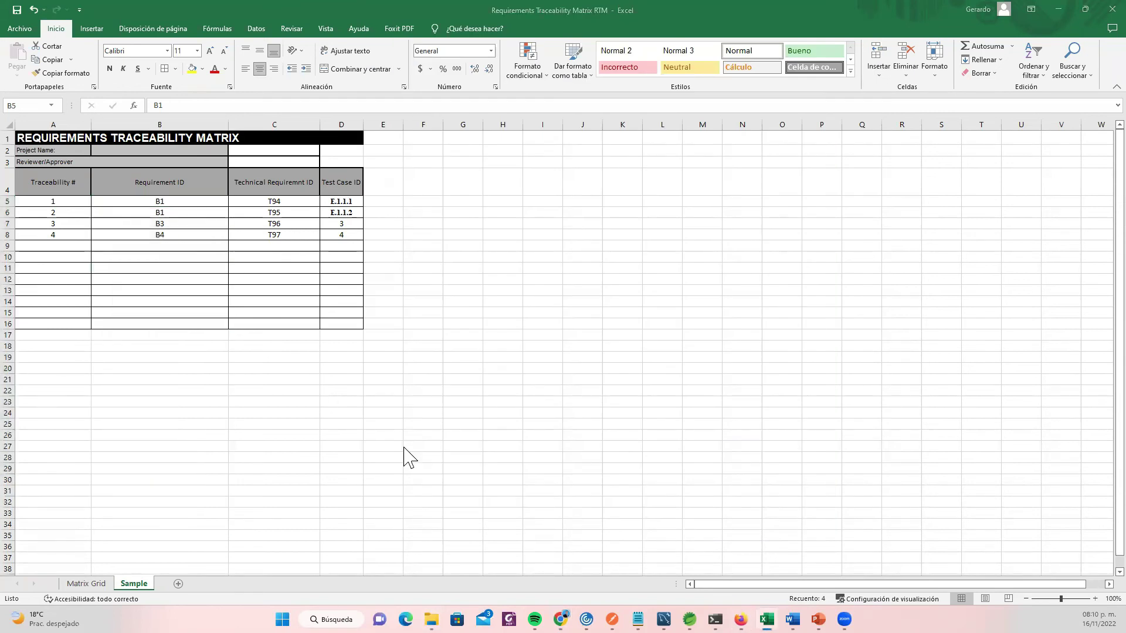
key(alt+Tab)
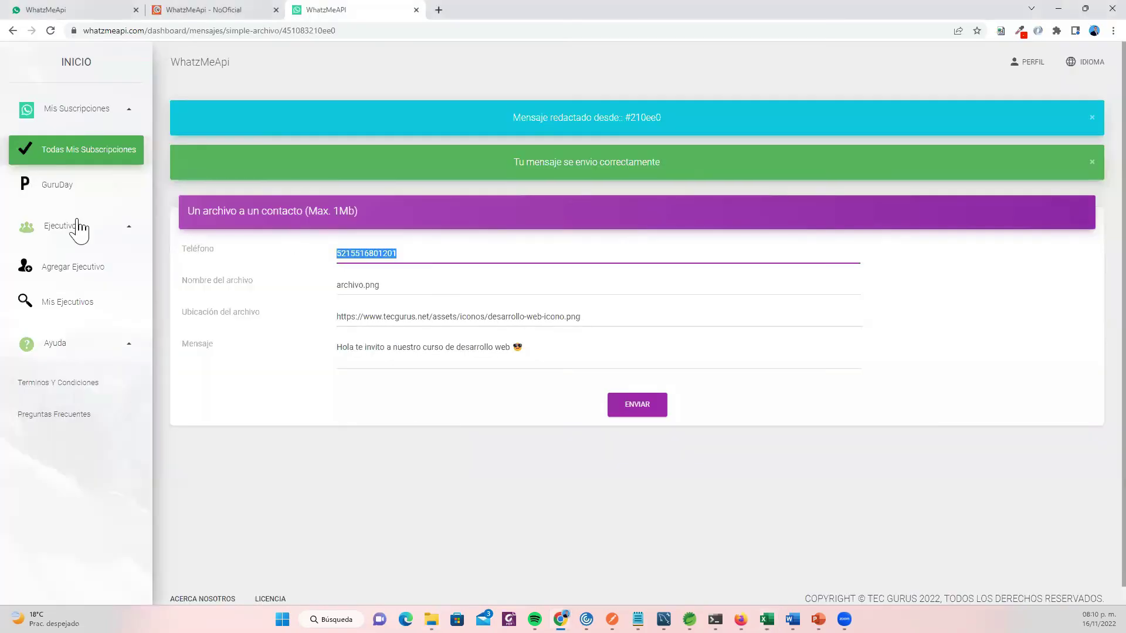
click(61, 184)
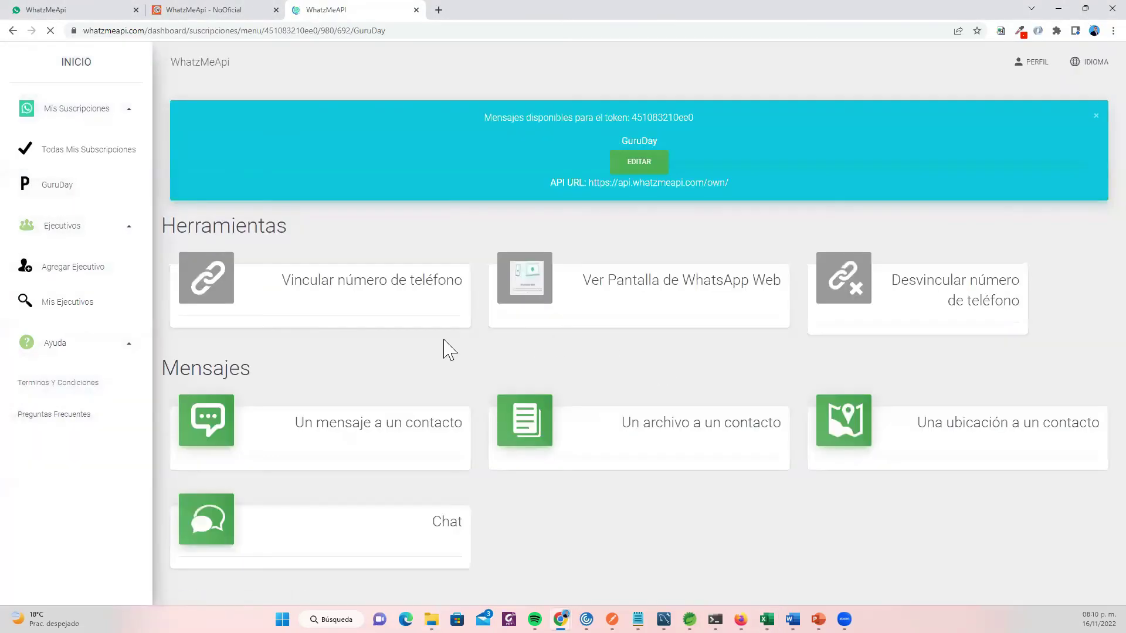
scroll(693, 395, down, 3)
scroll(693, 399, down, 2)
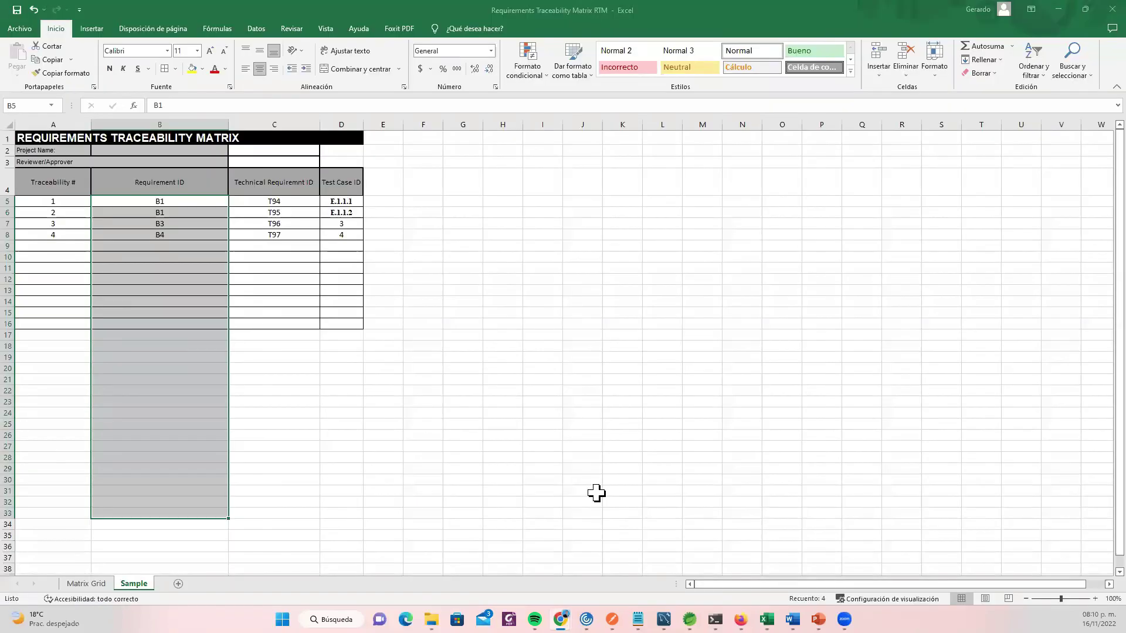
Step: Back in the Excel matrix, add a DEV header in E4 copied from the Test Case ID header and enter X in E5
key(alt+Tab)
click(253, 279)
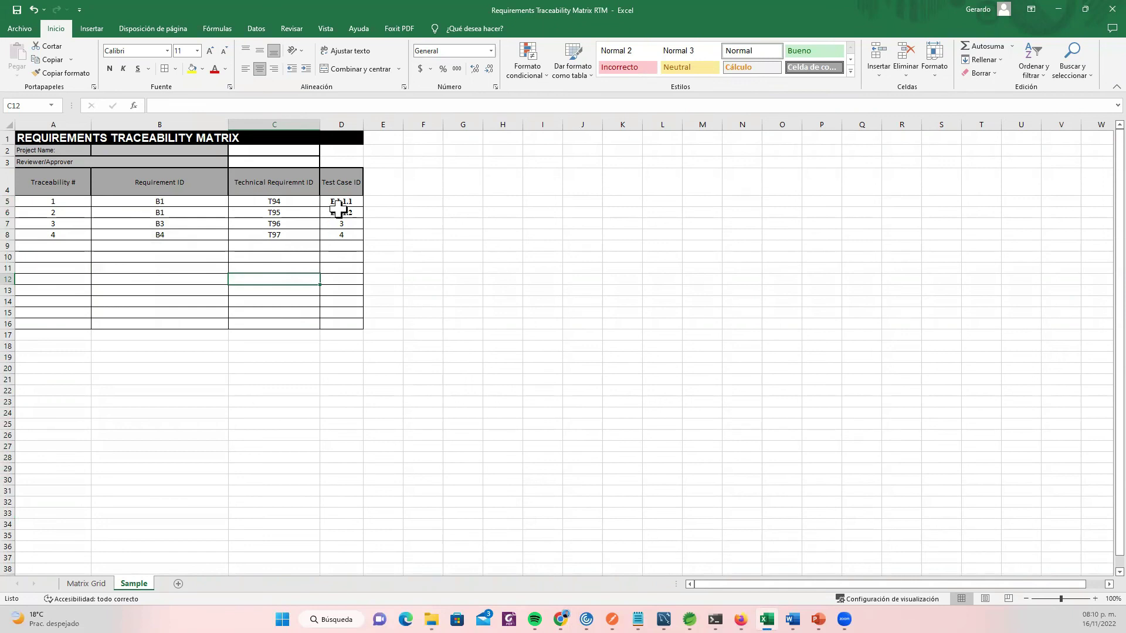
click(340, 187)
key(ctrl+c)
click(385, 185)
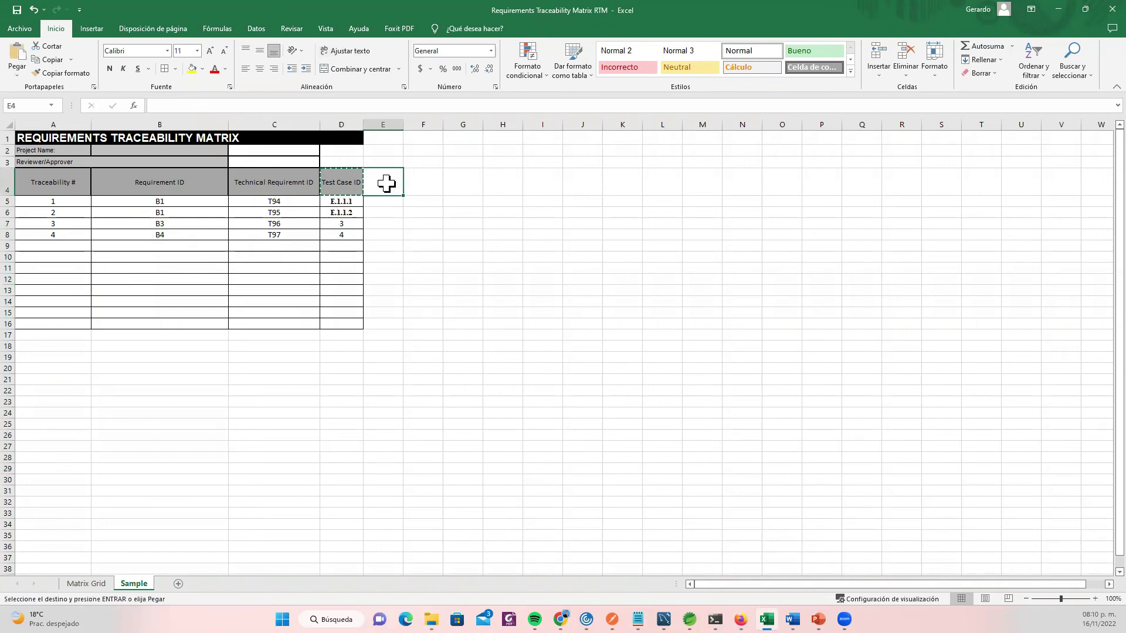
key(ctrl+v)
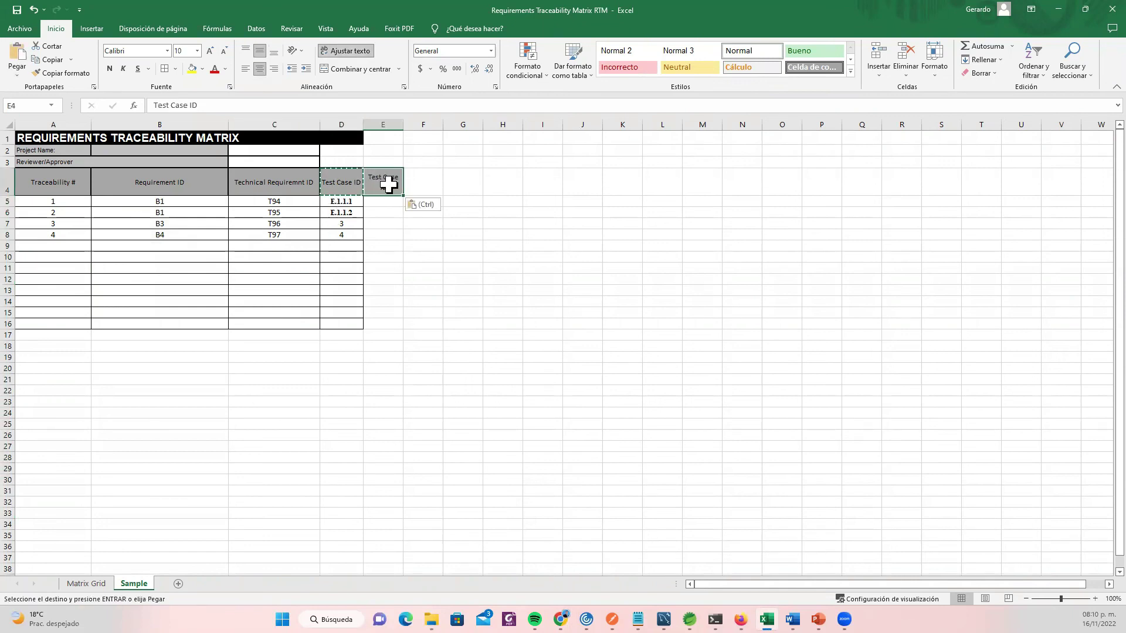
text(de)
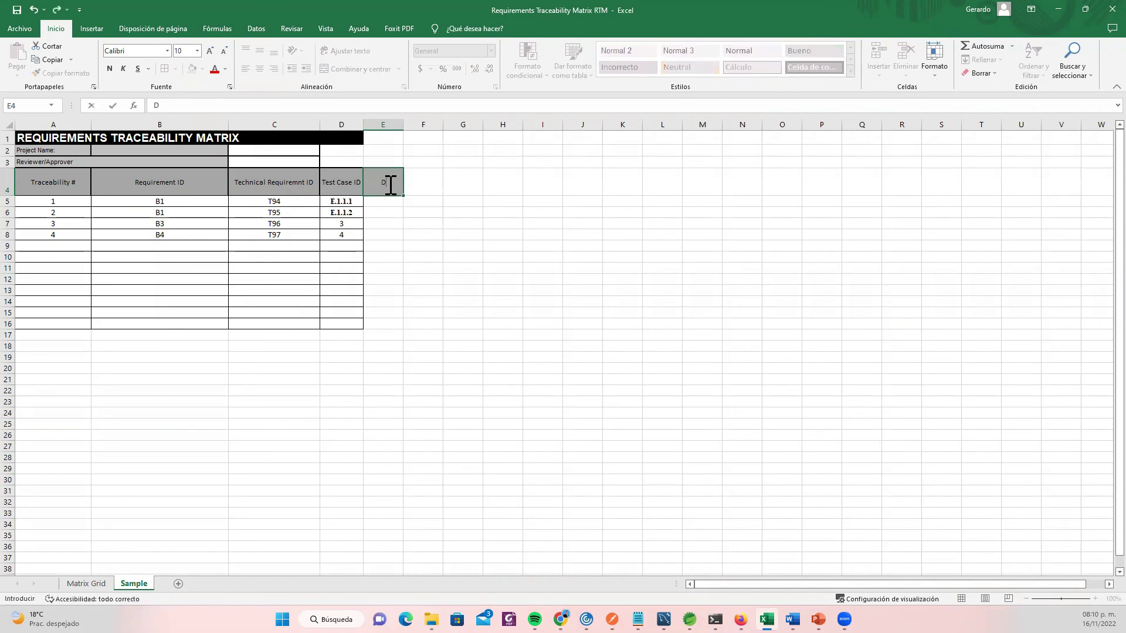
key(Return)
text(X)
key(Tab)
key(Up)
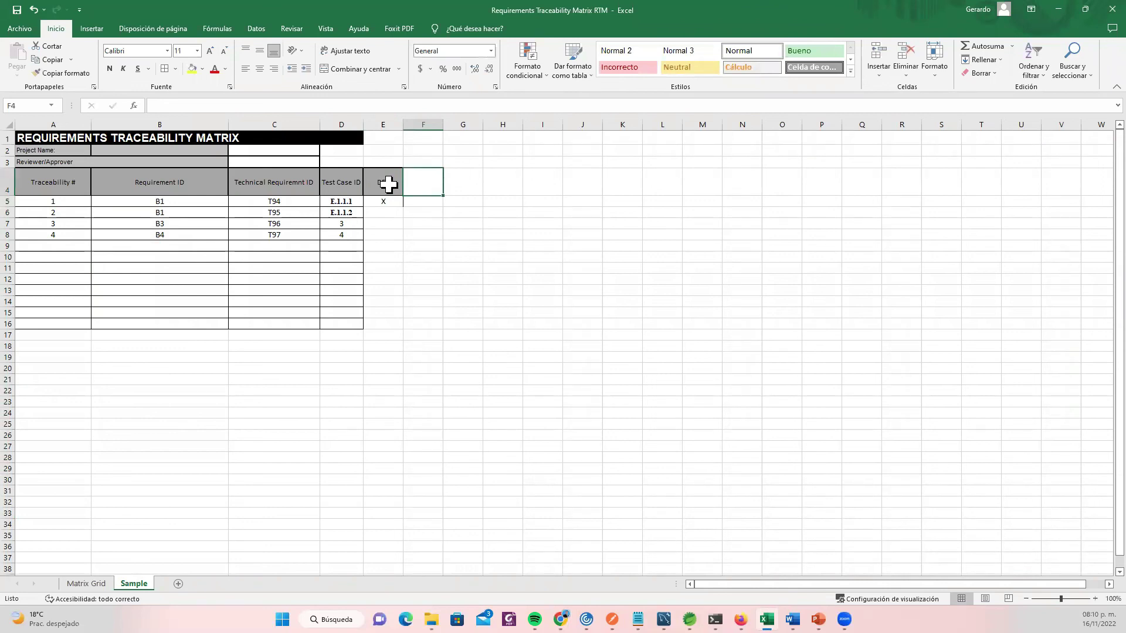
Step: Add QA and STAGE column headers in F4 and G4 with the same formatting as the DEV header
click(388, 184)
key(ctrl+c)
click(425, 185)
key(ctrl+v)
text(QA)
key(Return)
click(423, 182)
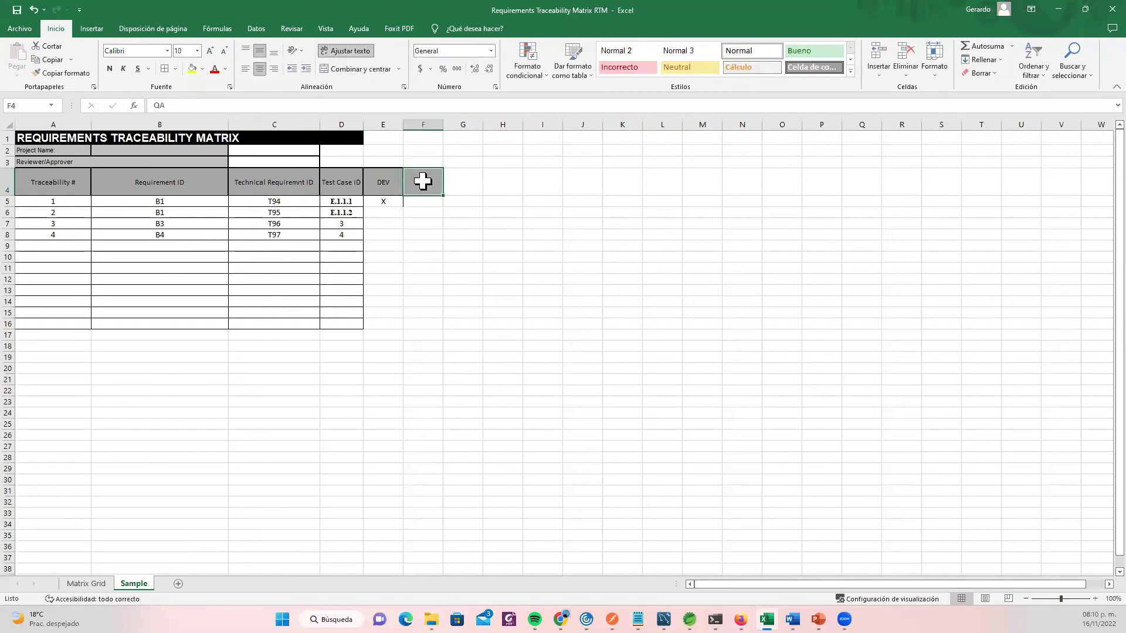
click(470, 183)
text(S)
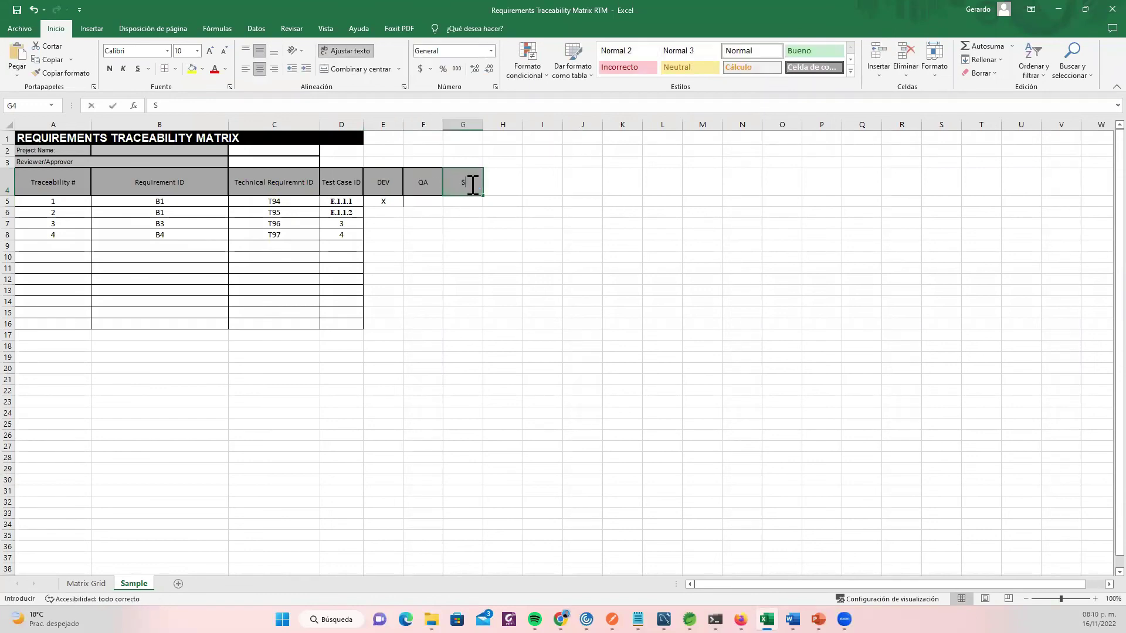
text(TAGE)
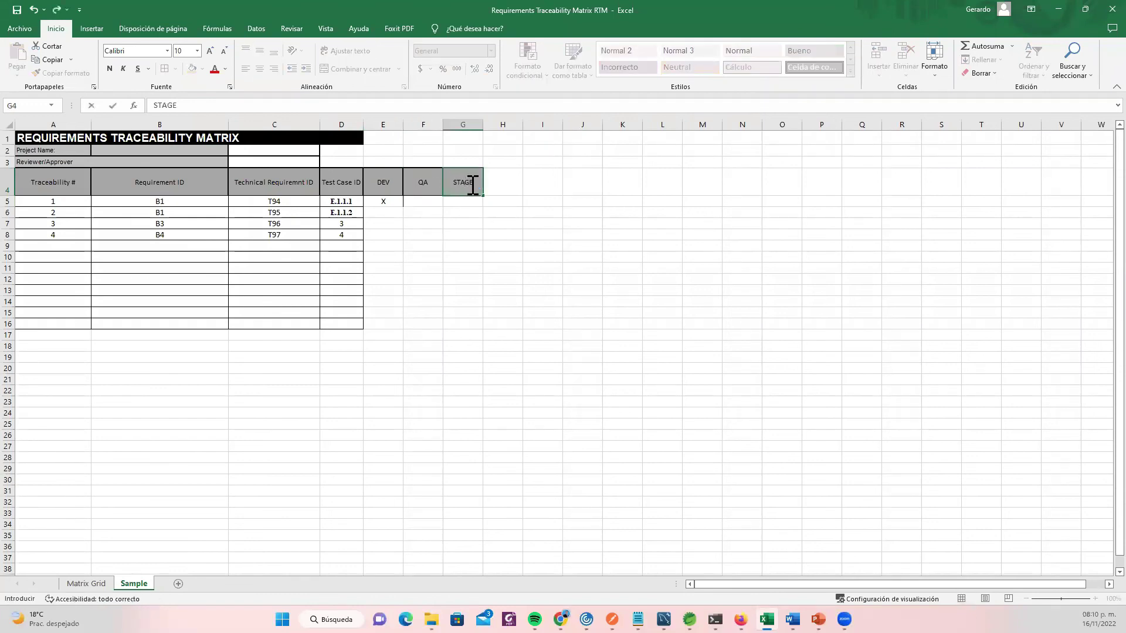
Step: Mark test case E.1.1.1 with X in the QA column, cell F5
click(427, 202)
text(X)
click(460, 203)
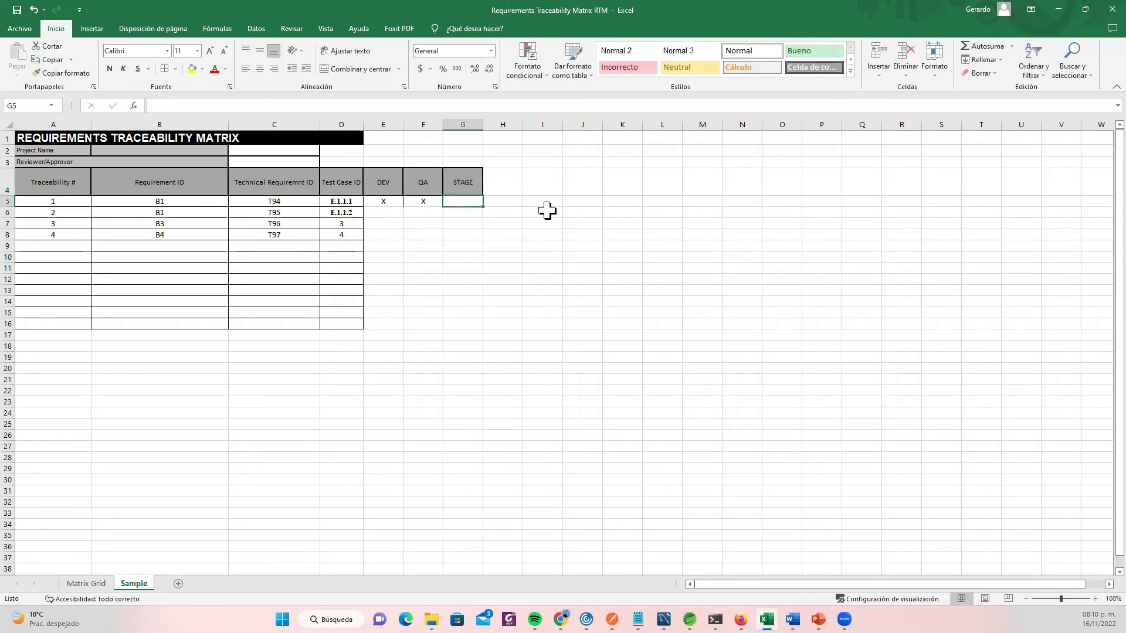
text(N)
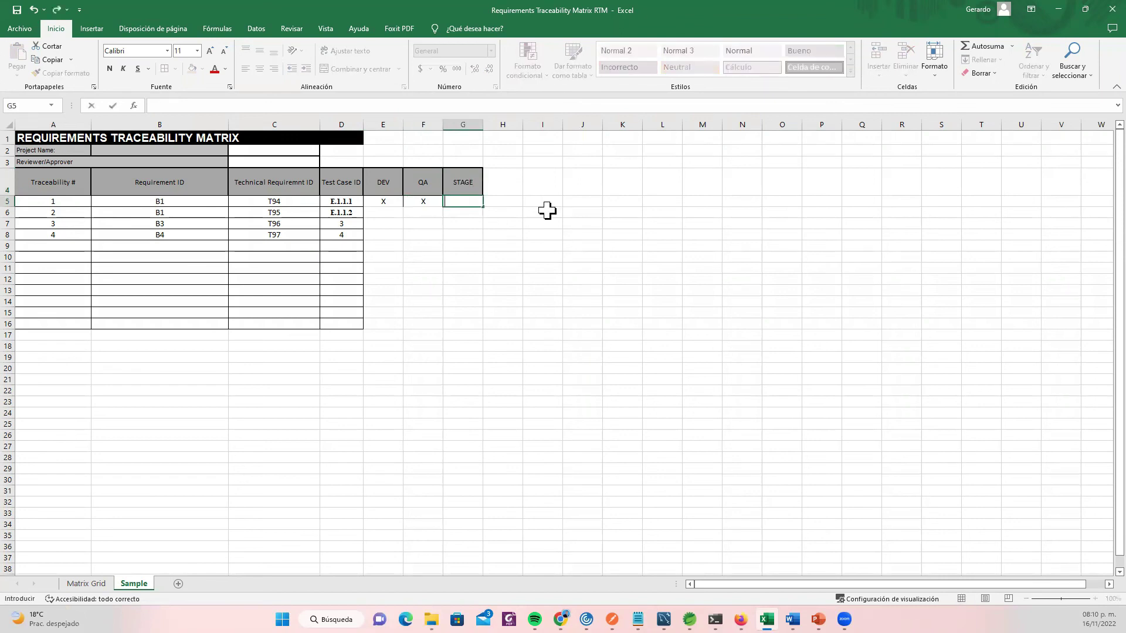
Step: Copy the STAGE header into H4 and rename it PROD
mouse_move(476, 183)
mouse_down()
mouse_move(502, 201)
mouse_move(480, 189)
mouse_up()
key(ctrl+c)
click(499, 183)
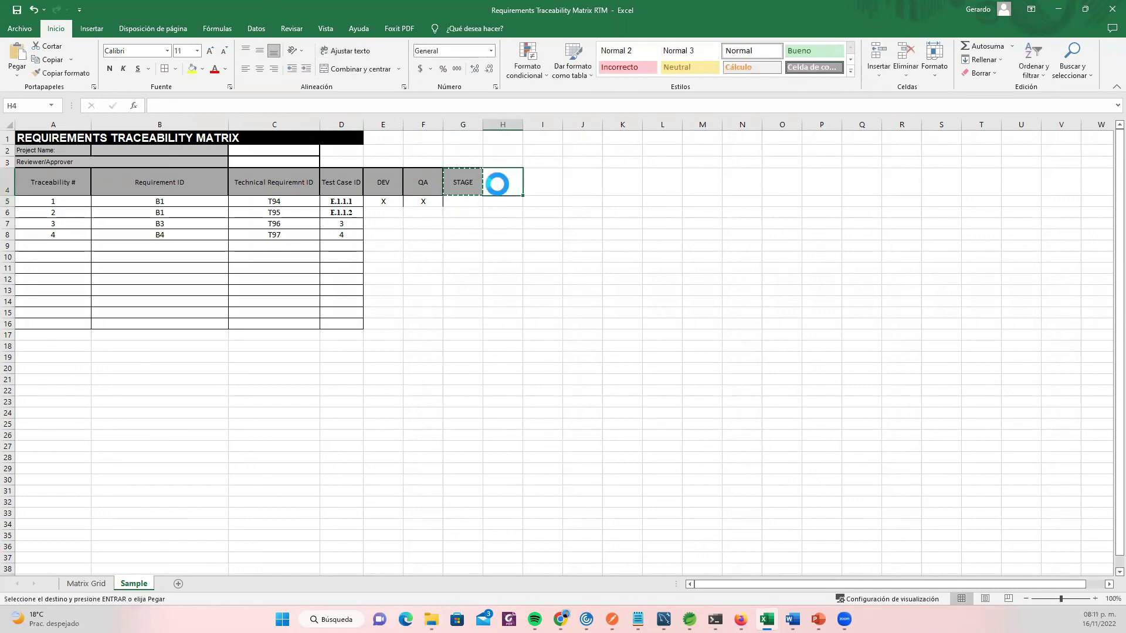
key(ctrl+v)
text(P)
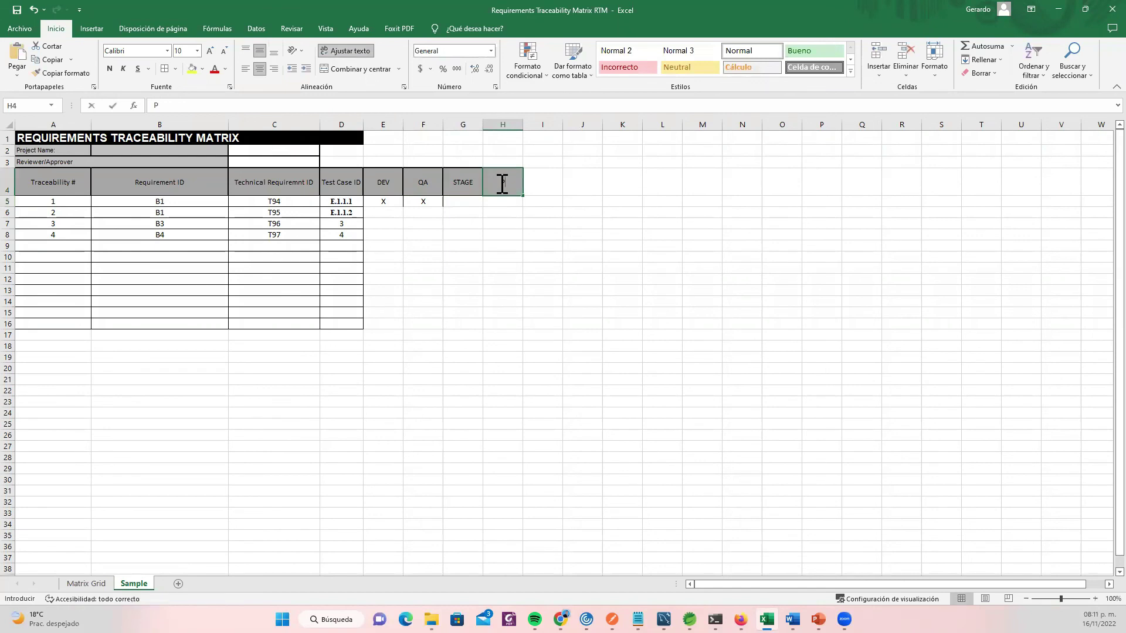
key(Return)
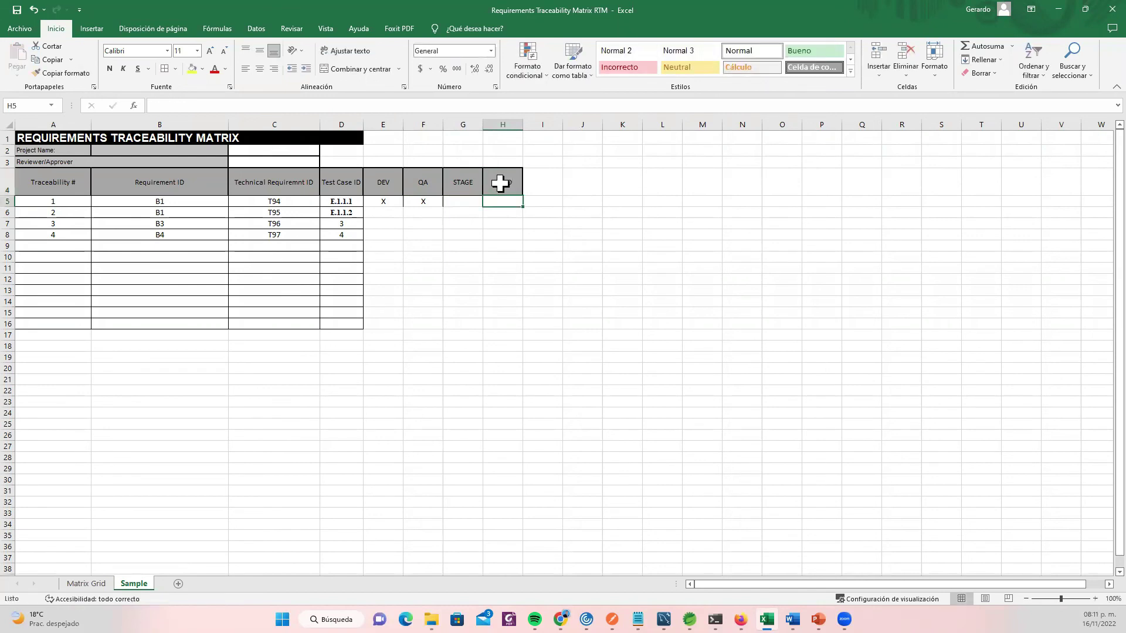
Step: Examine the DEV, QA, STAGE and PROD environment columns and their marks for test case E.1.1.1
drag(430, 184, 466, 203)
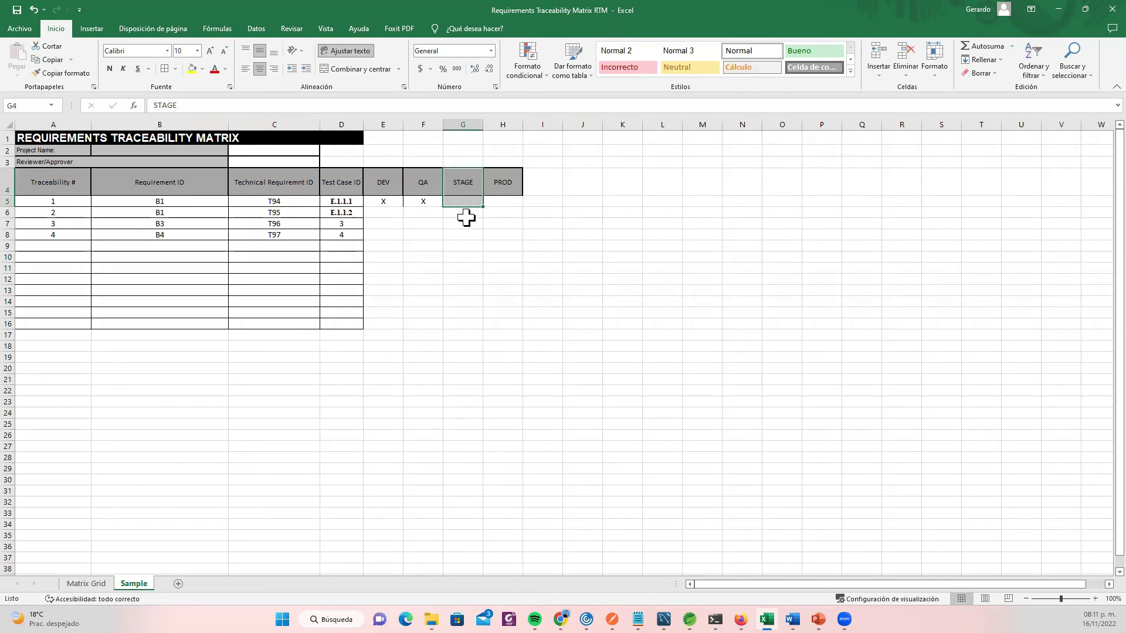
click(467, 202)
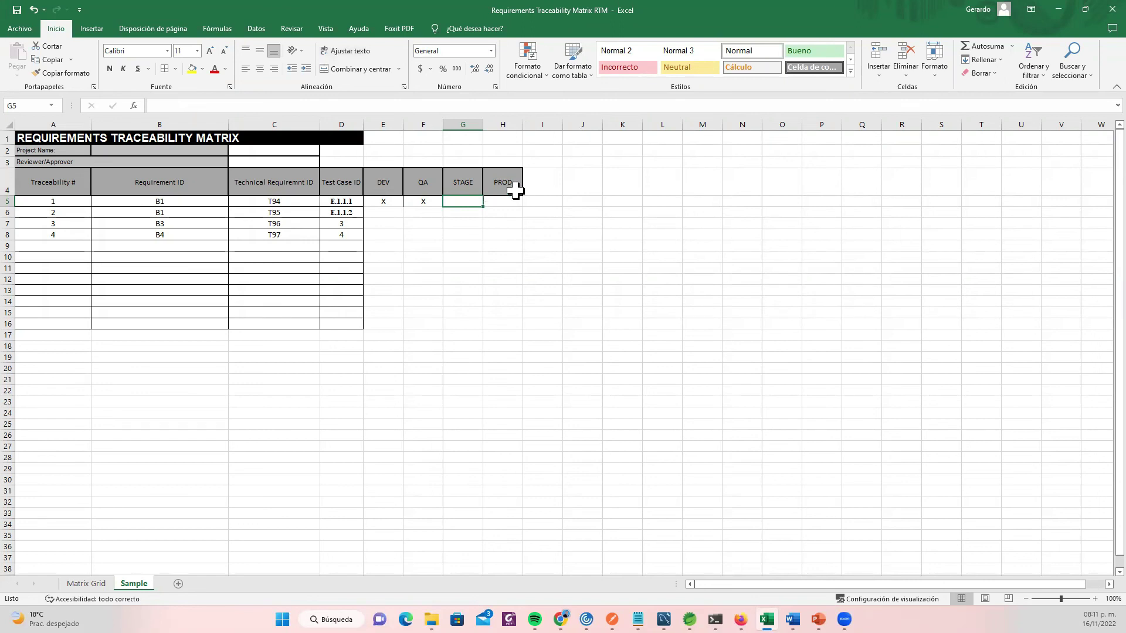
click(418, 184)
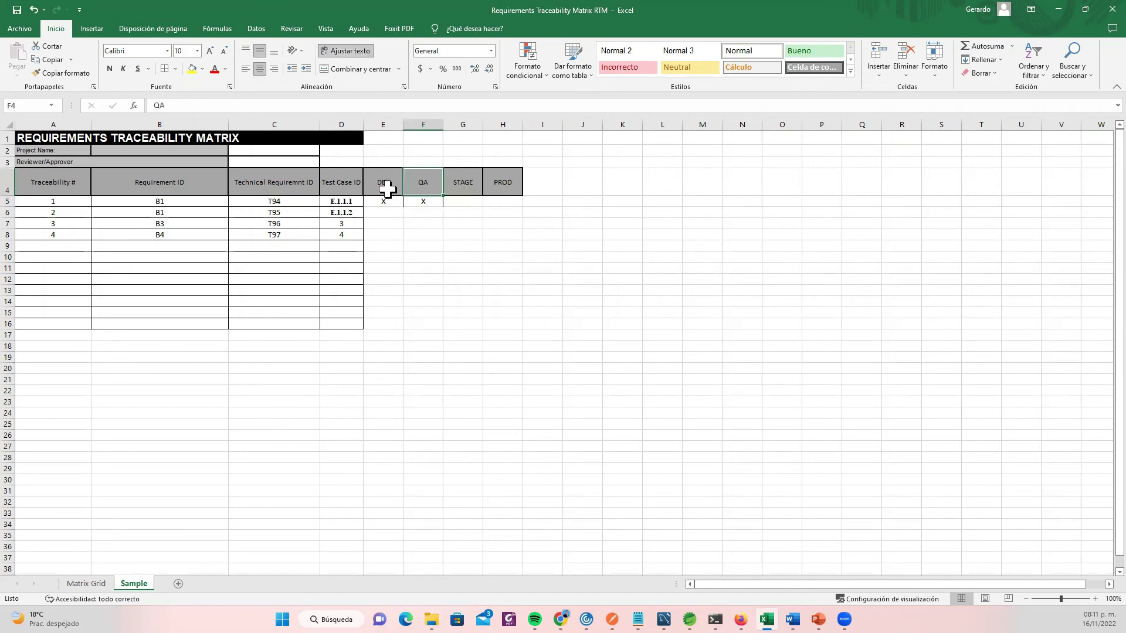
click(387, 189)
click(394, 201)
click(417, 201)
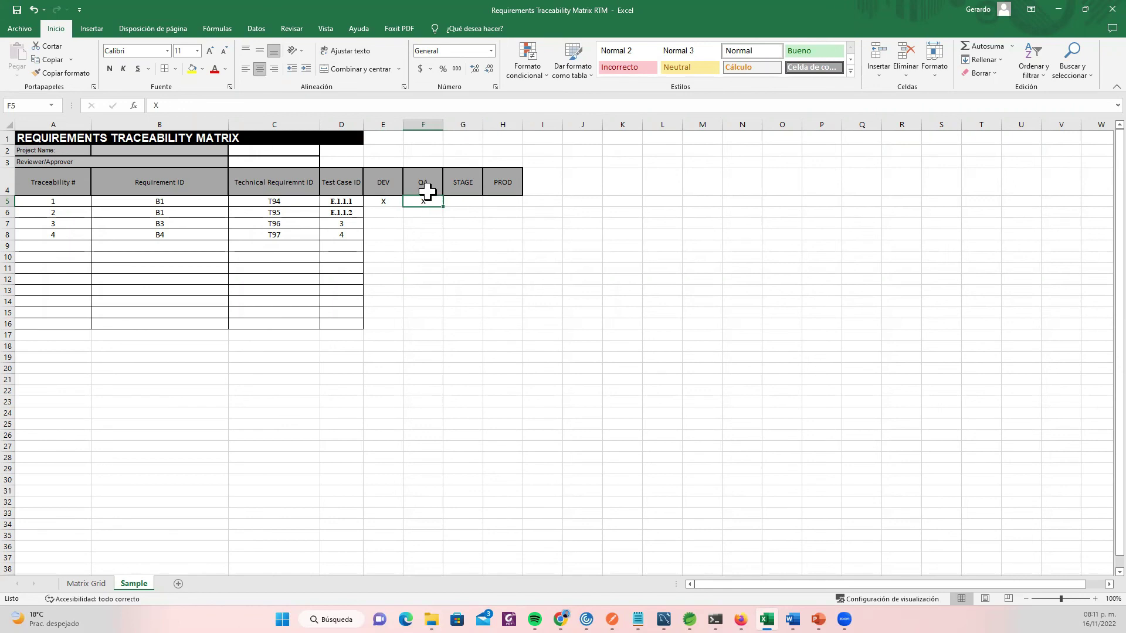
click(517, 203)
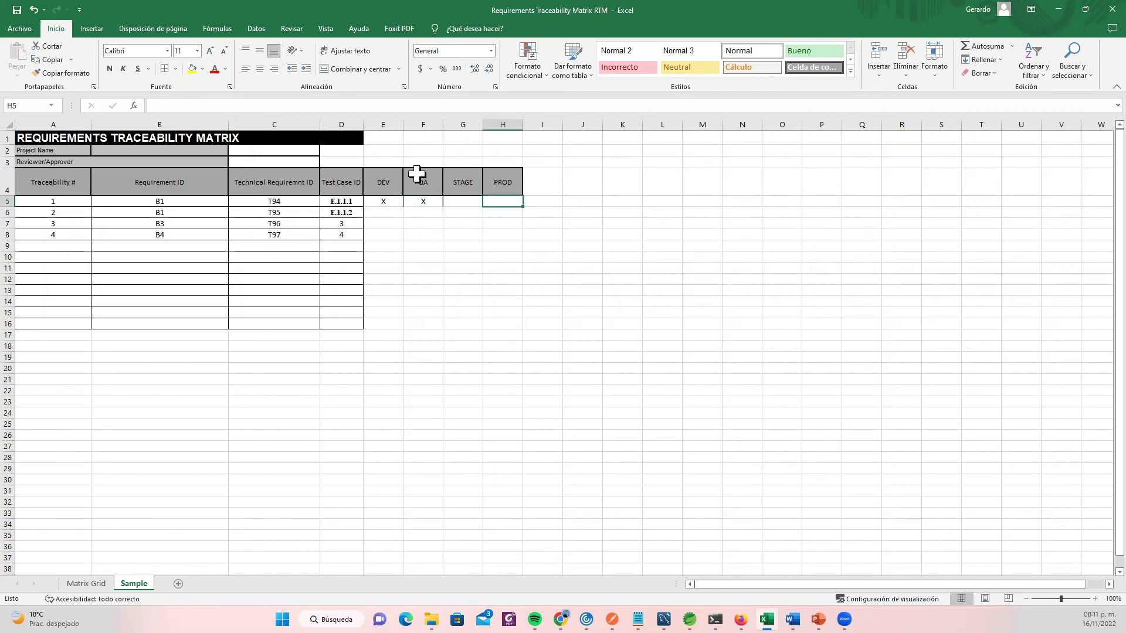
click(388, 186)
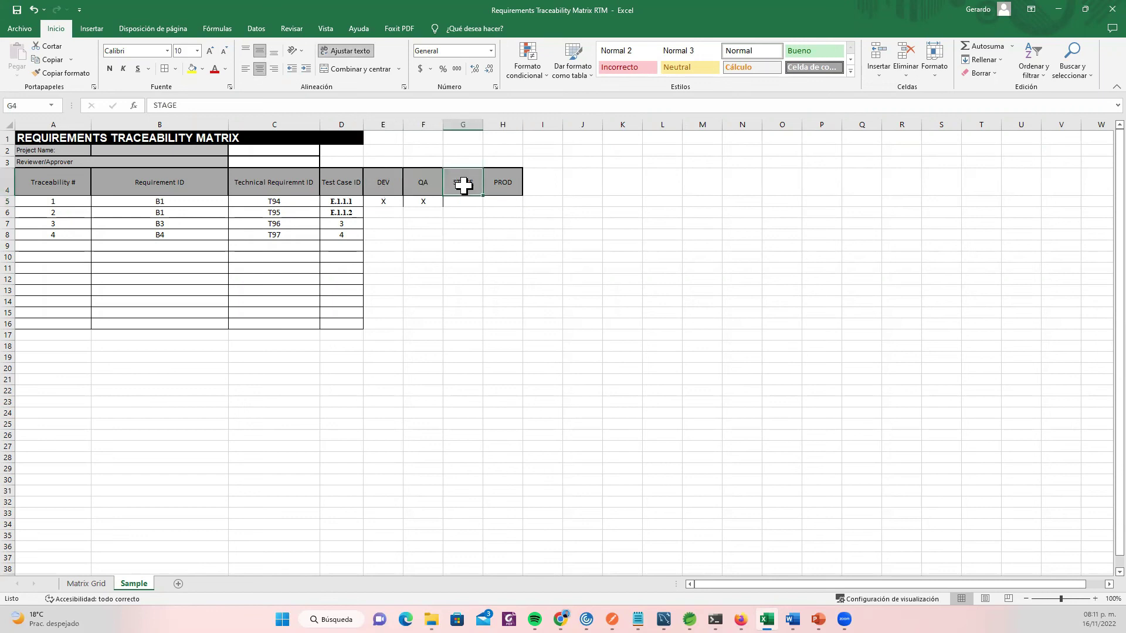
click(509, 188)
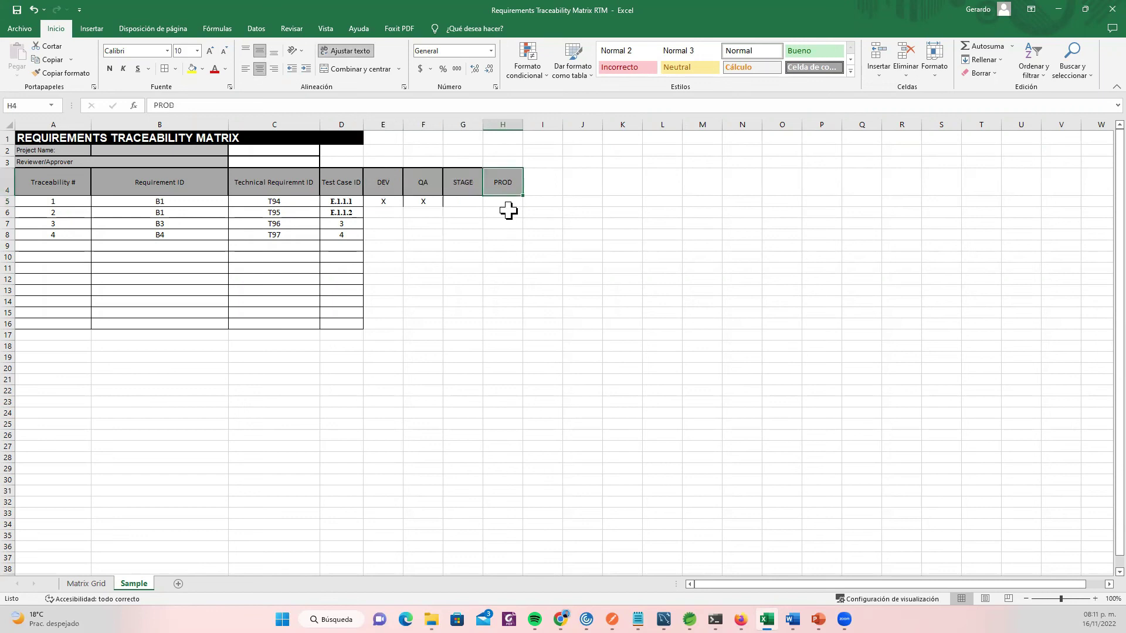
click(385, 179)
click(417, 189)
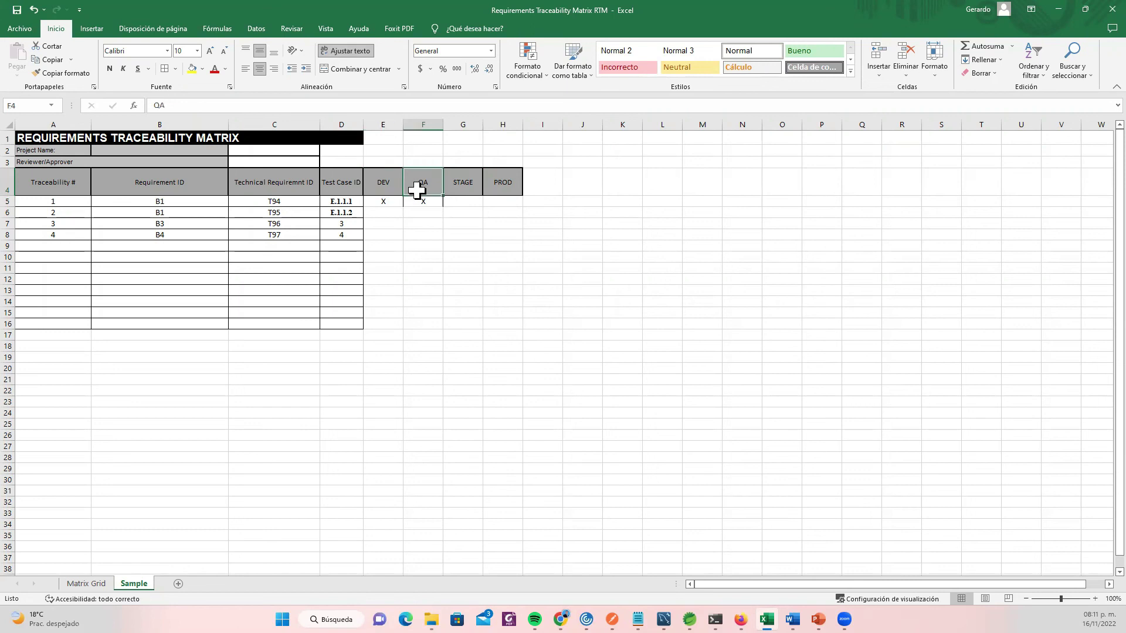
click(461, 189)
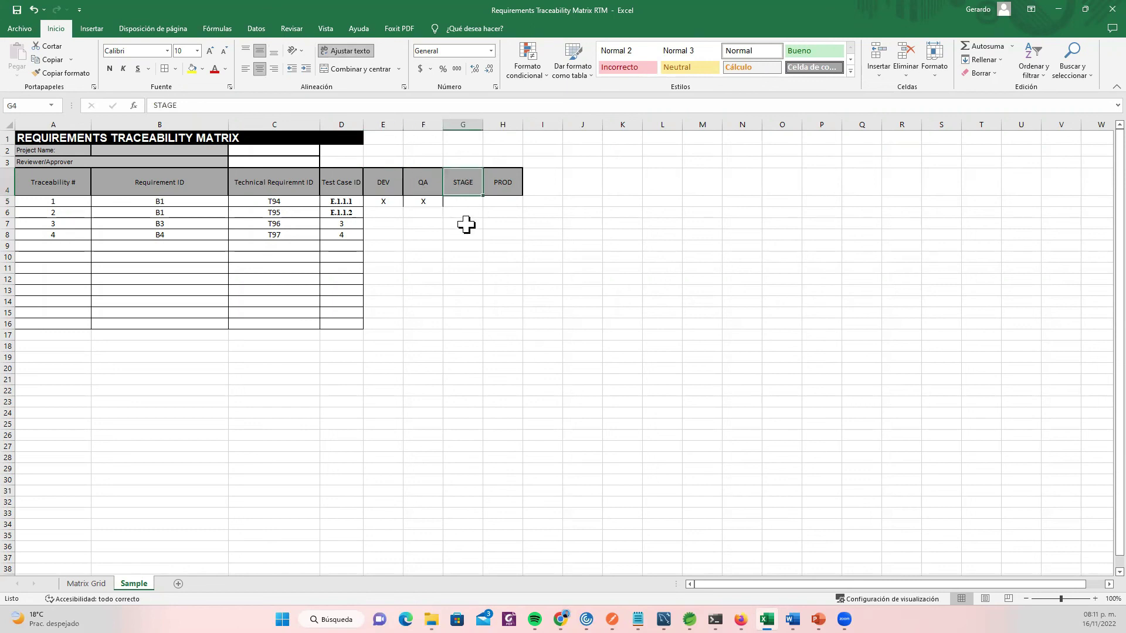
click(495, 187)
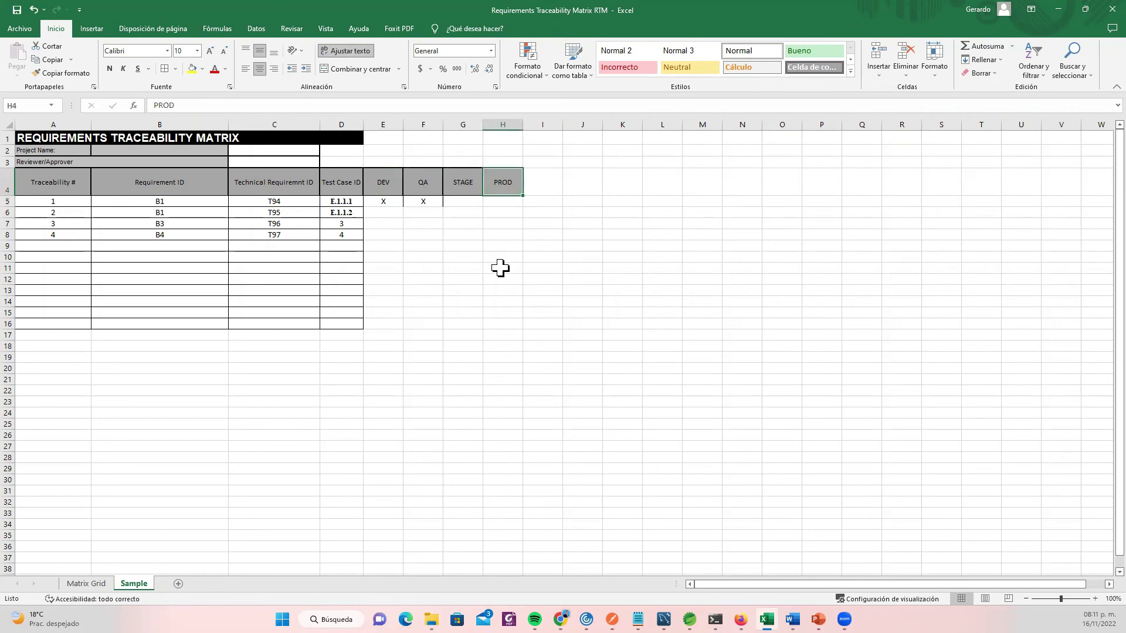
click(459, 267)
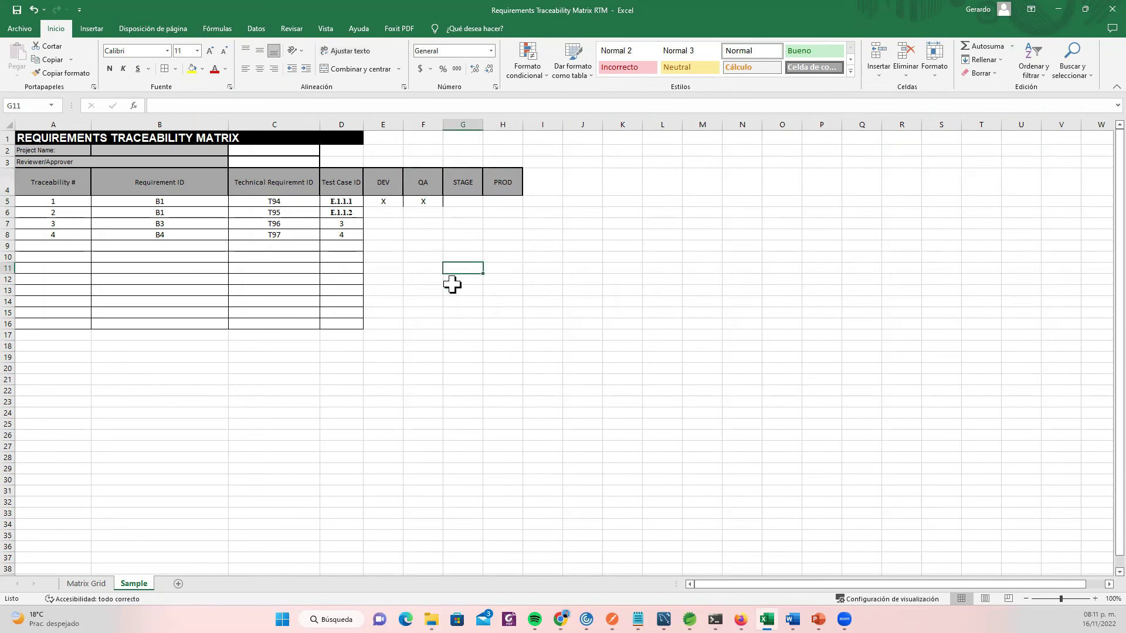
Step: Mark test case E.1.1.1 with X in the STAGE and PROD columns, cells G5 and H5
click(454, 204)
text(X)
click(504, 201)
text(X)
click(499, 236)
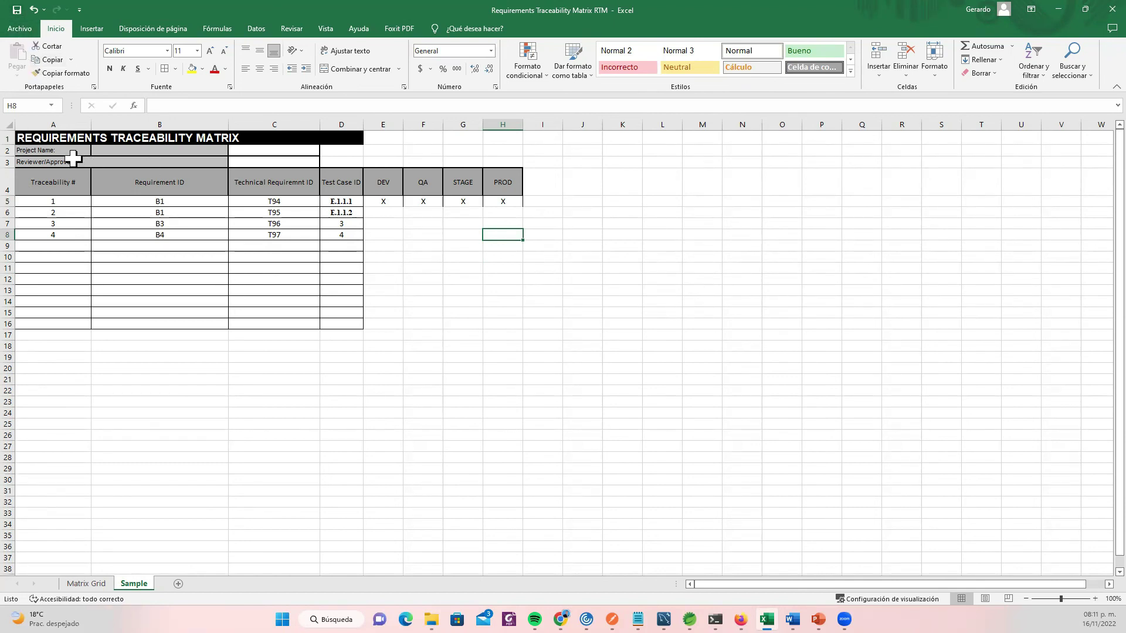
Step: Highlight the whole traceability matrix, then switch to the Word test case template and review the E.1.1.1 example in section 2.3
drag(46, 137, 501, 326)
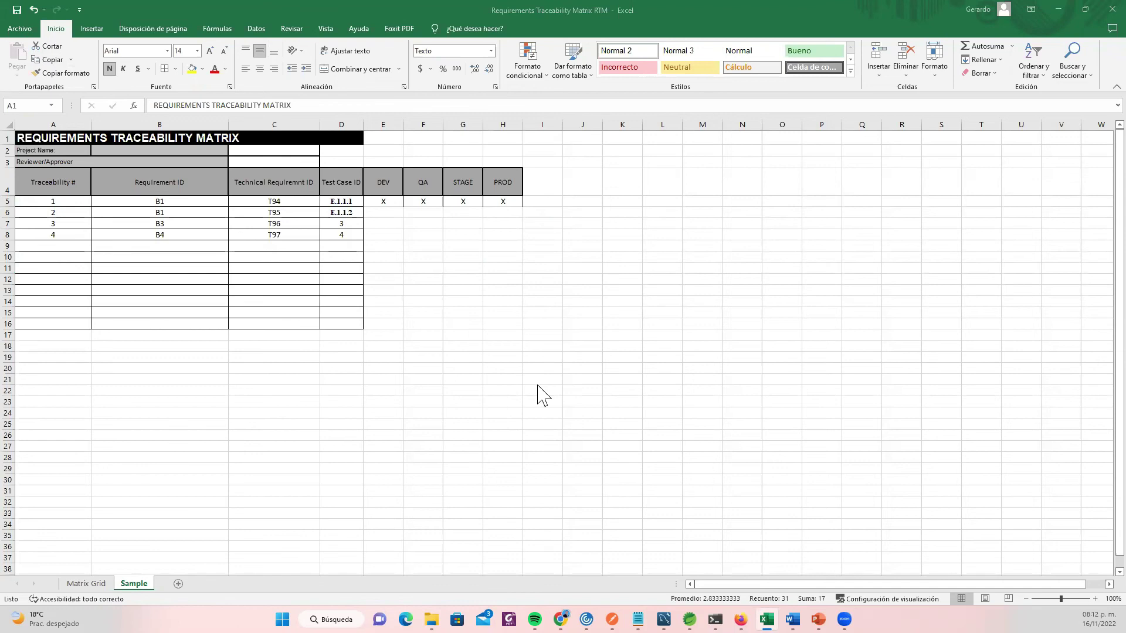
key(alt+Tab)
click(469, 528)
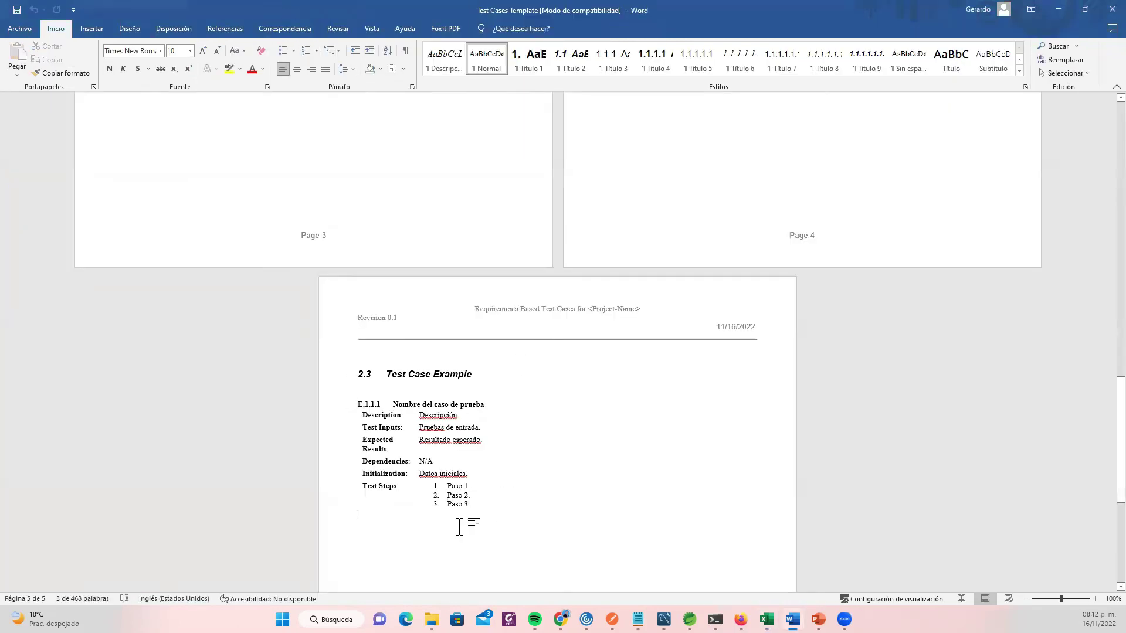
scroll(484, 521, down, 3)
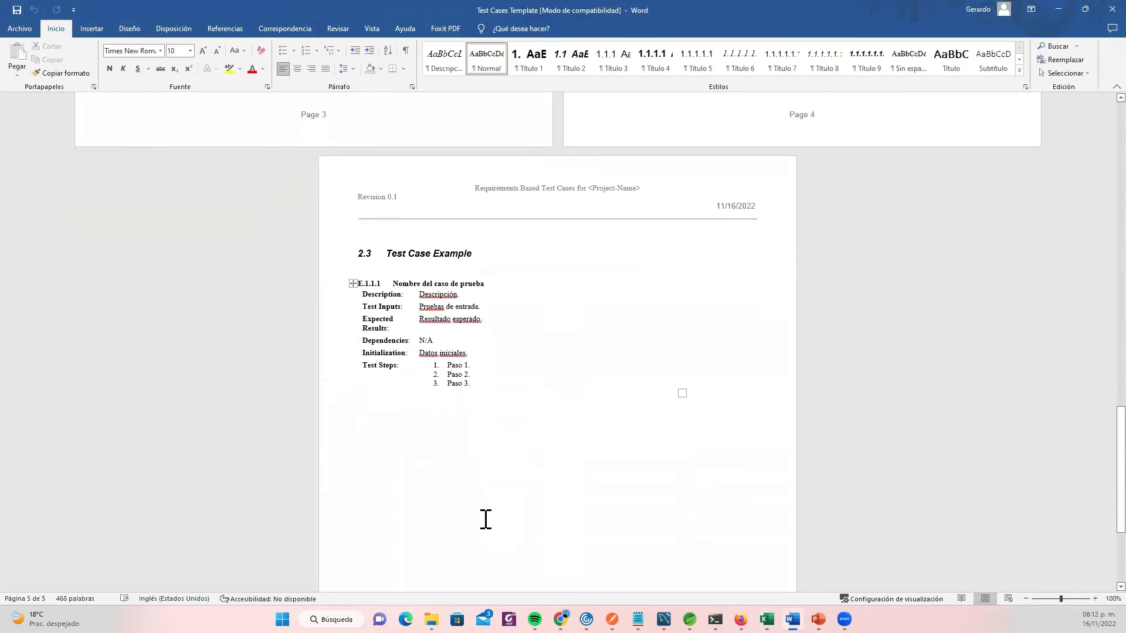
Step: Review the Word test case template, from the revision history and section 2.2 field descriptions to the E.1.1.1 example title in section 2.3
scroll(484, 520, up, 4)
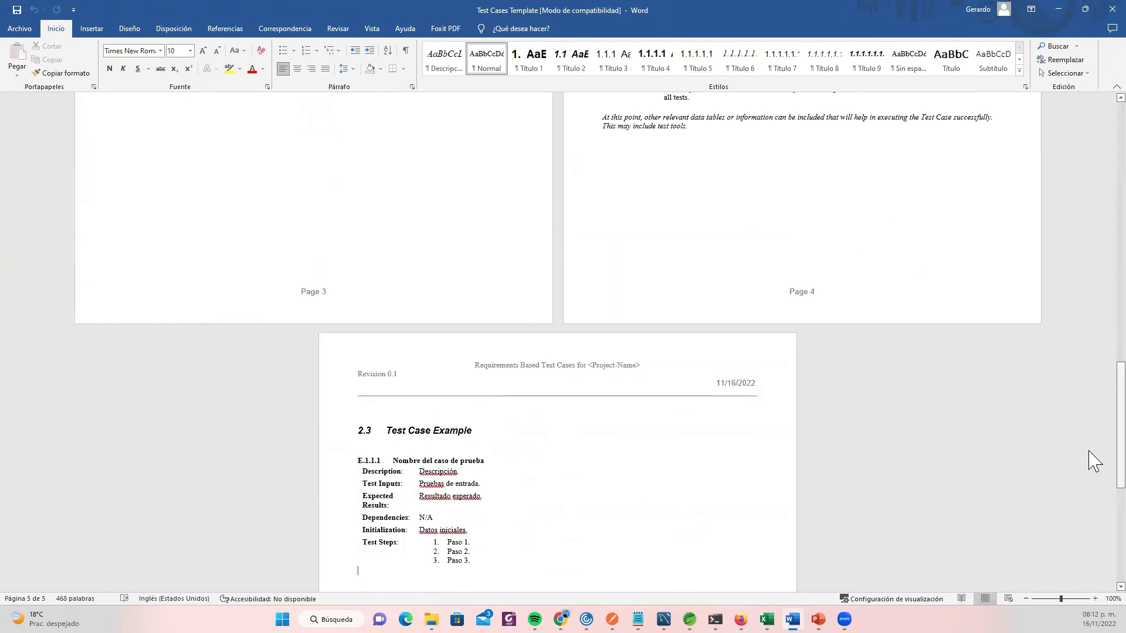
scroll(1093, 459, down, 4)
scroll(1094, 364, up, 20)
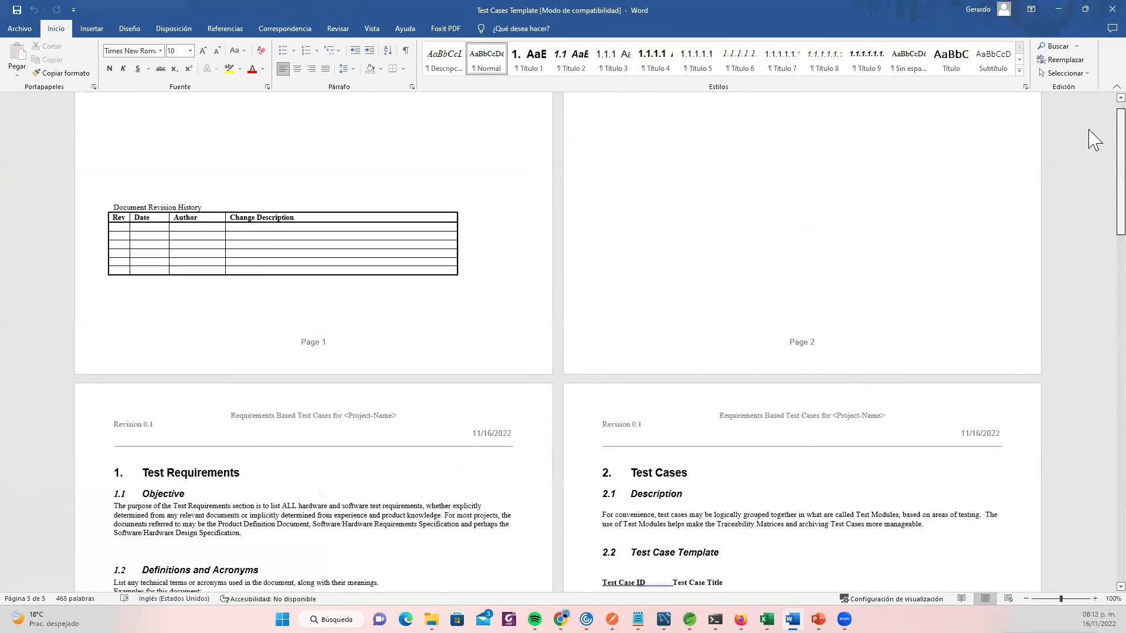
scroll(1095, 227, down, 5)
scroll(1094, 364, down, 20)
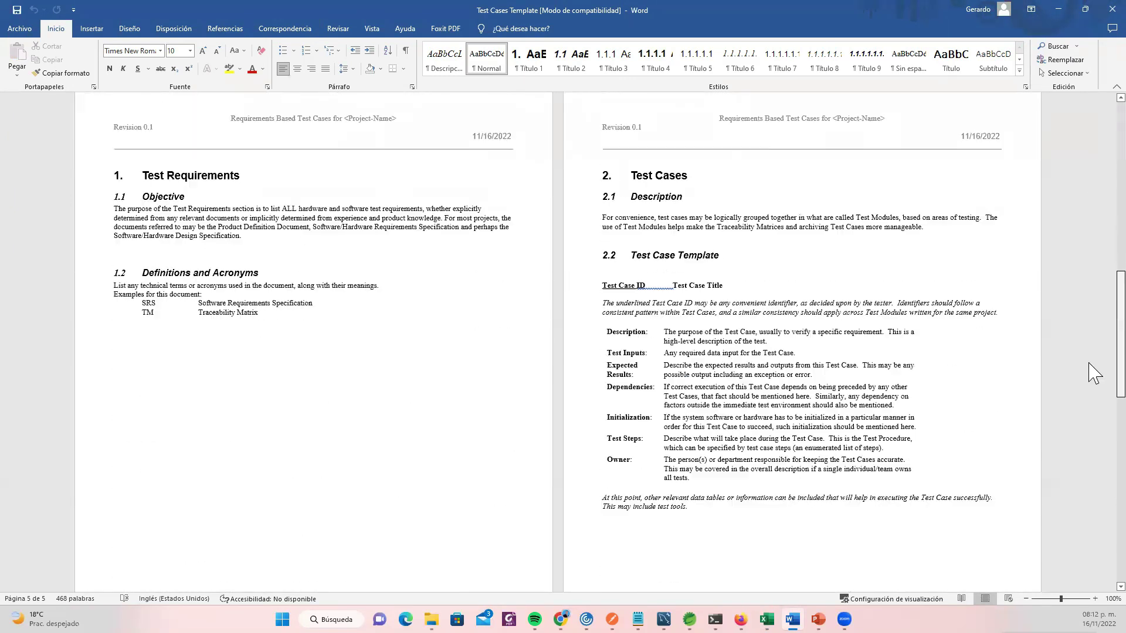
scroll(1093, 496, down, 3)
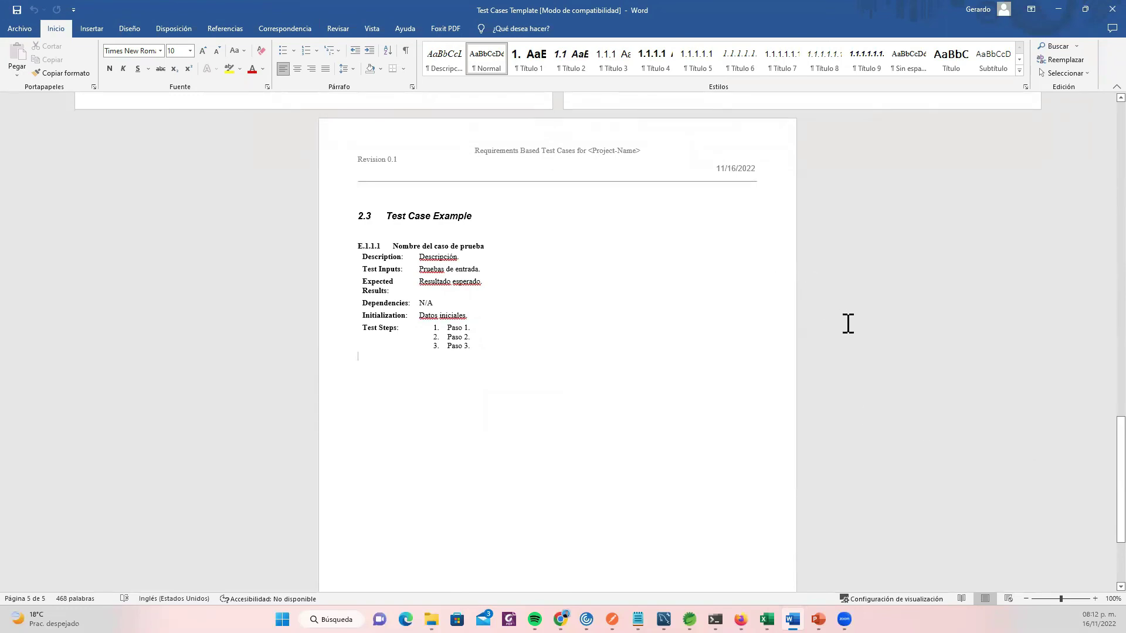
scroll(1093, 463, down, 3)
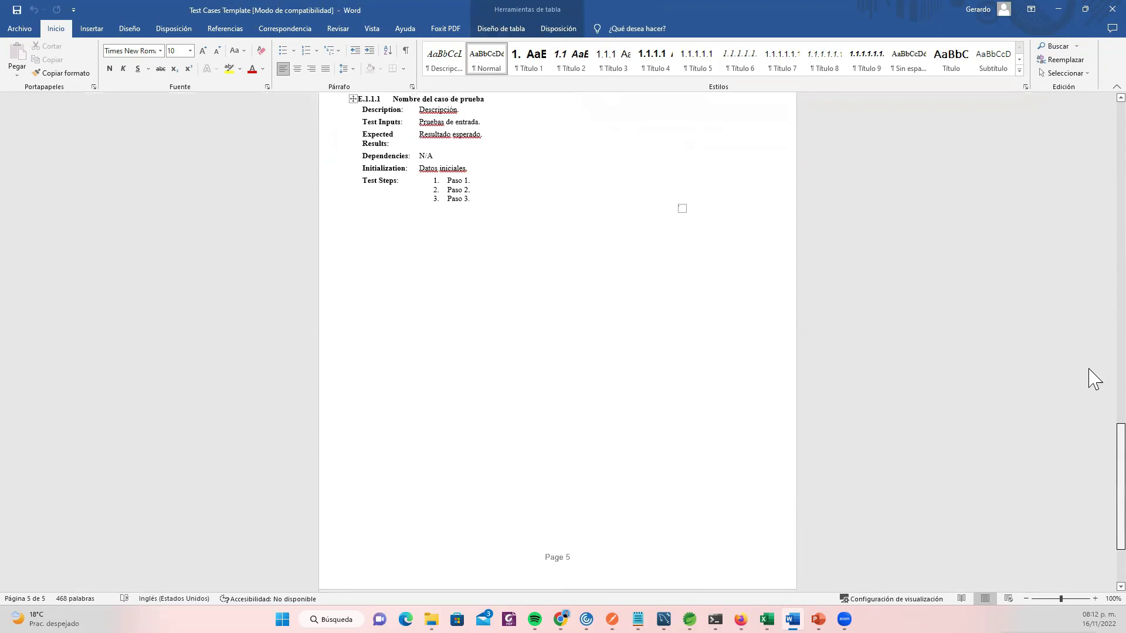
scroll(1093, 378, up, 10)
scroll(1093, 411, down, 8)
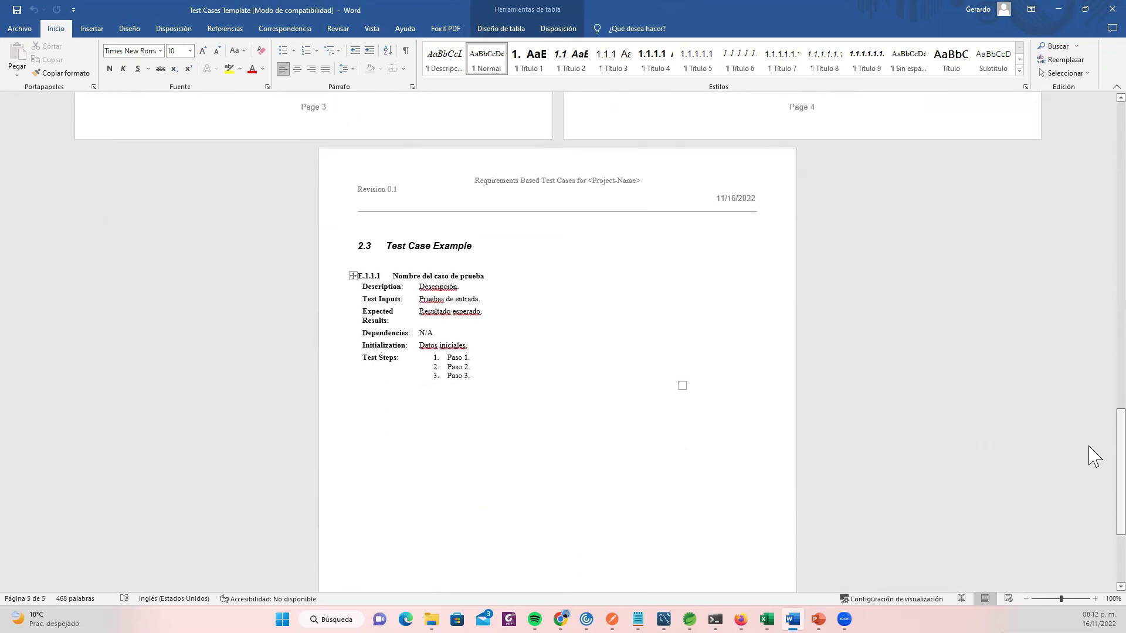
drag(484, 280, 392, 281)
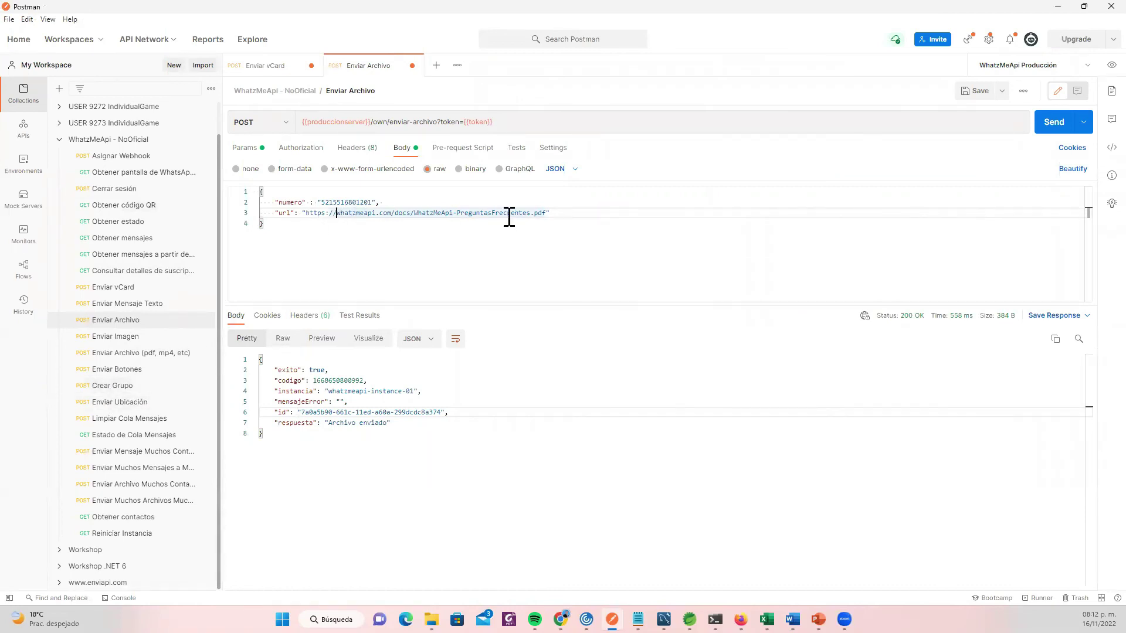
Step: In Postman, remove the .pdf extension from the url value of the Enviar Archivo request, send it and check the exito value in the response
drag(547, 214, 531, 214)
key(BackSpace)
click(1050, 126)
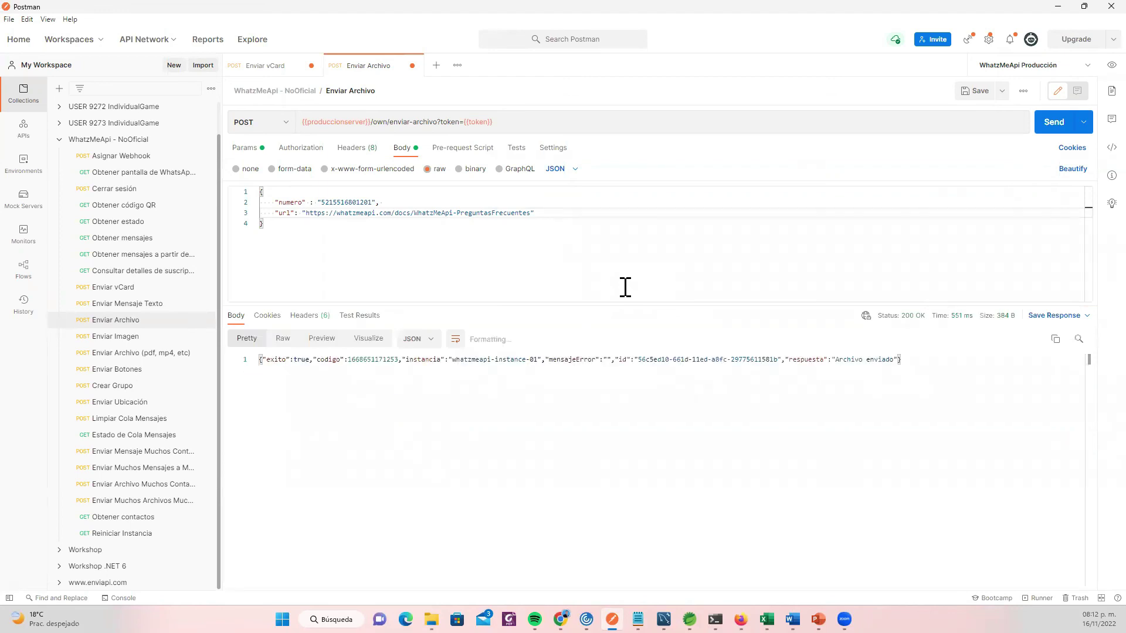
double_click(318, 371)
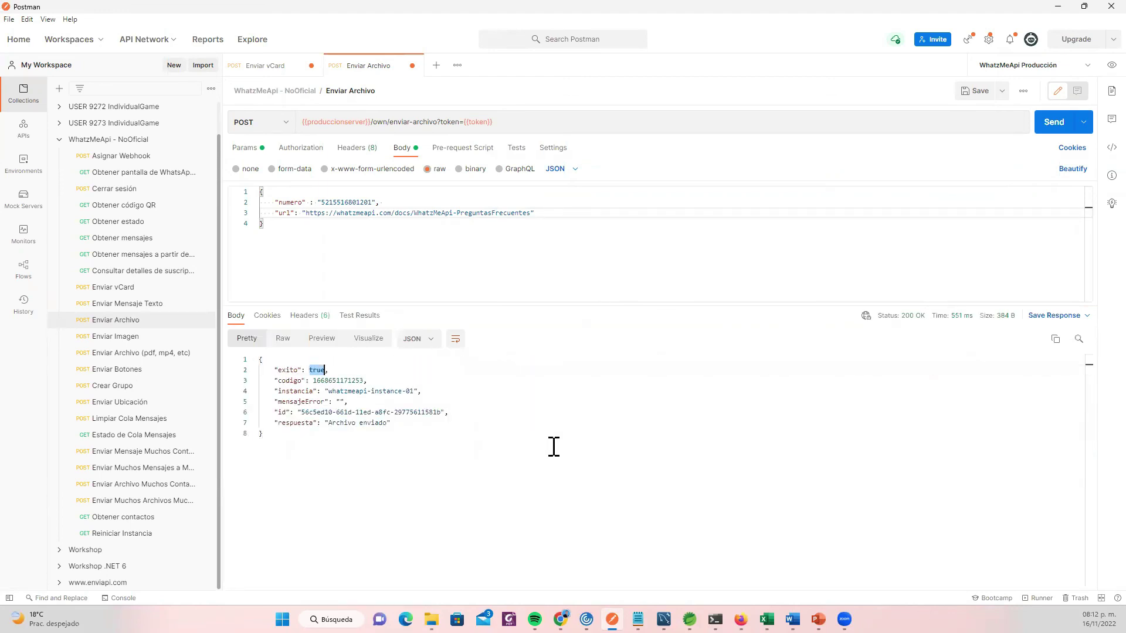
Step: Restore the .pdf extension in the url value of the Enviar Archivo request body and highlight pdf
click(543, 230)
double_click(537, 214)
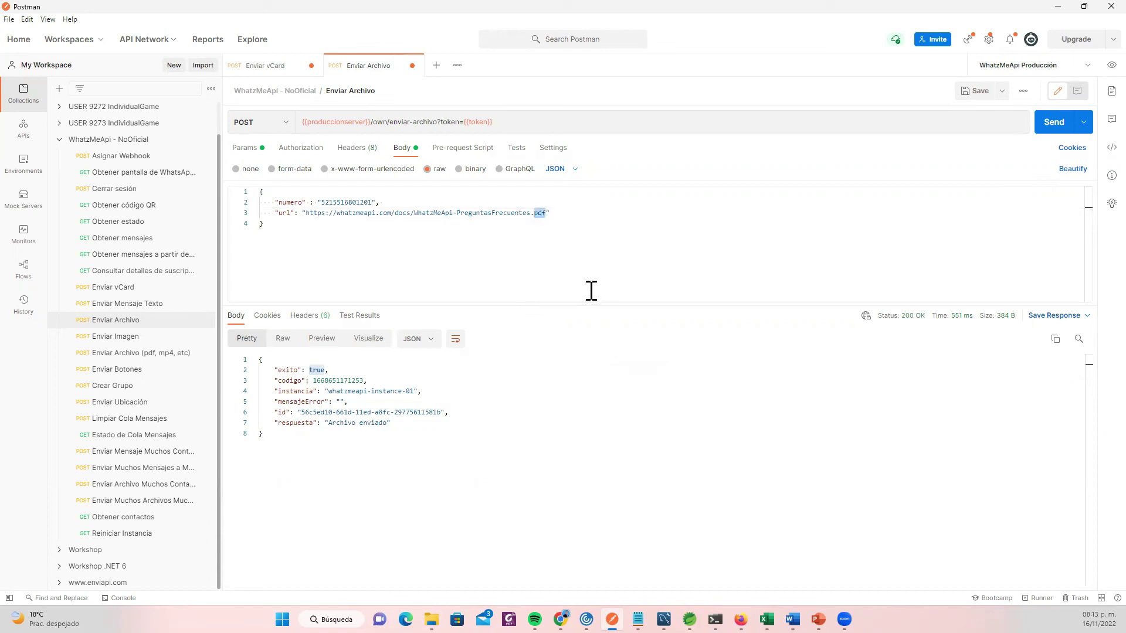